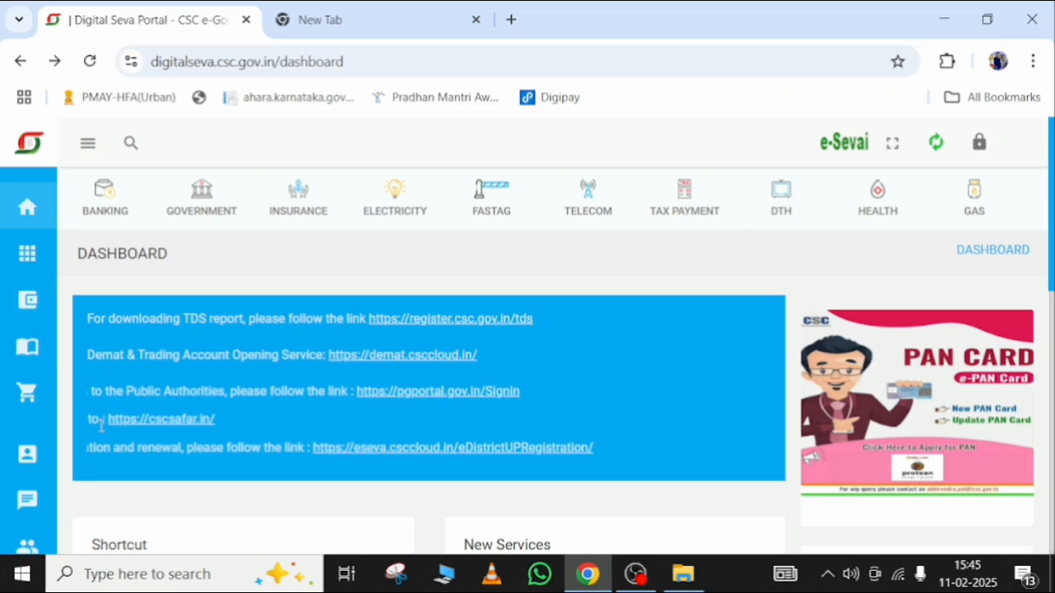
# - Open the insurance services and list the Motor Comprehensive providers under New Business
pyautogui.click(299, 212)
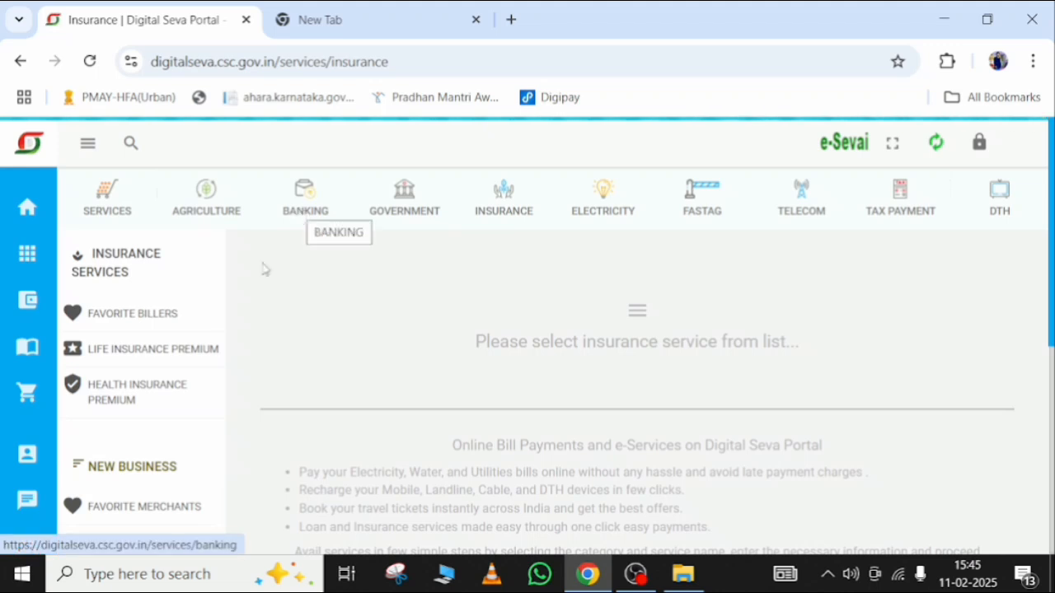
pyautogui.scroll(-1, 136, 374)
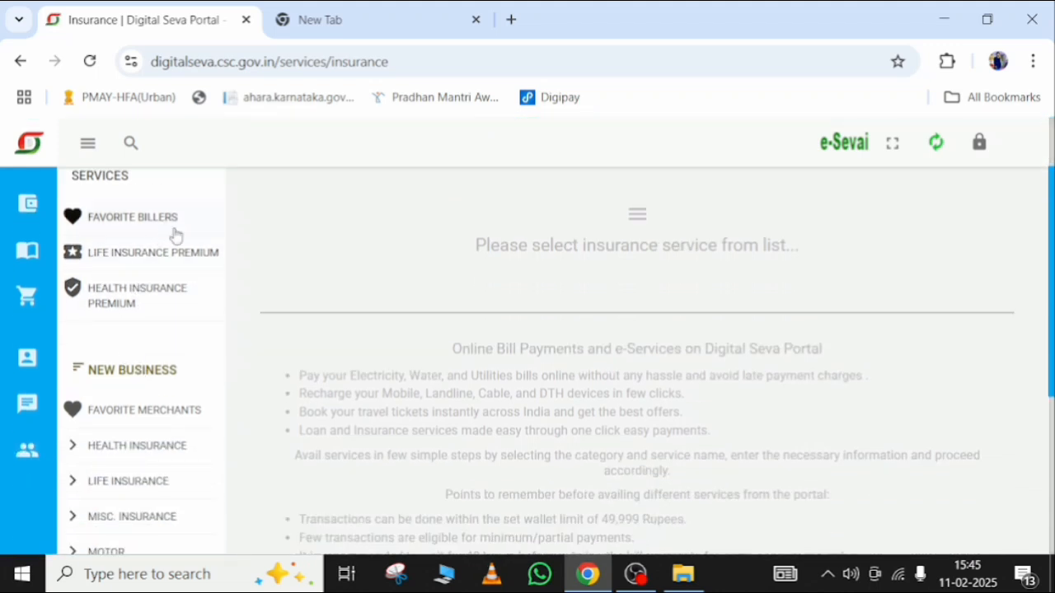
pyautogui.scroll(-1, 188, 315)
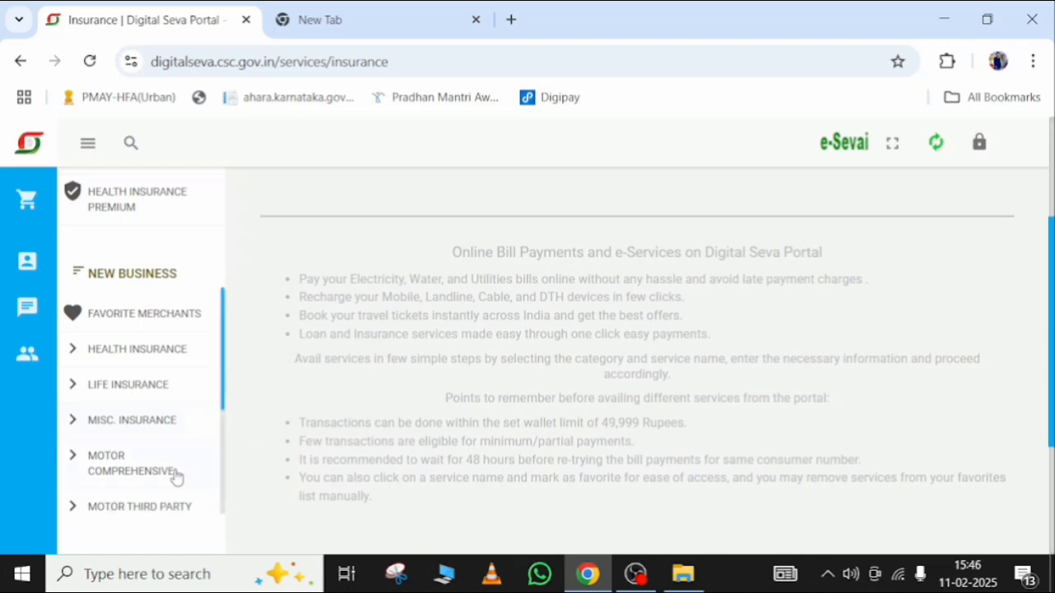
pyautogui.scroll(-1, 175, 476)
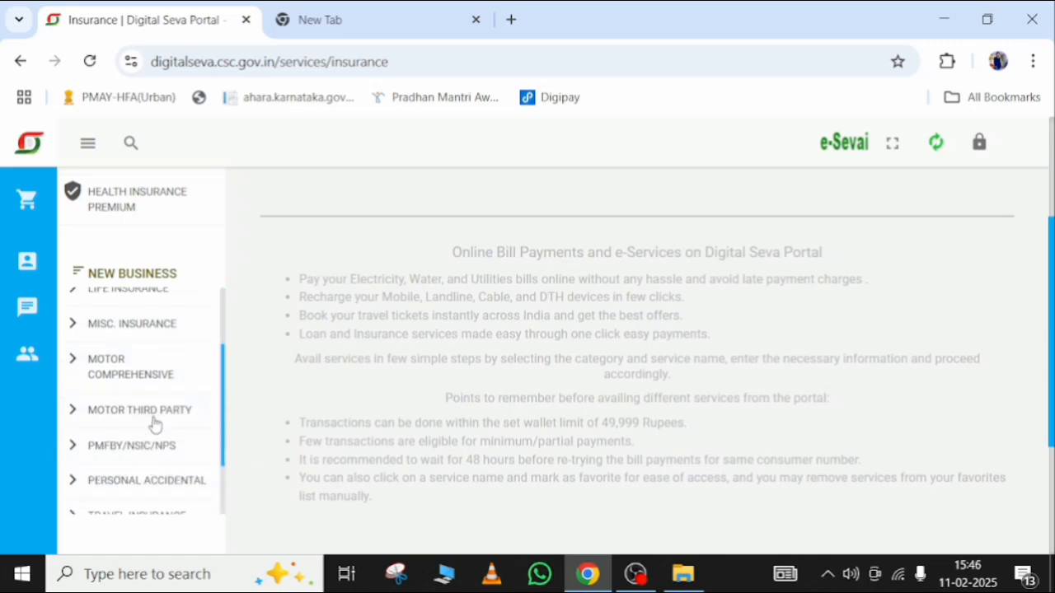
pyautogui.click(102, 373)
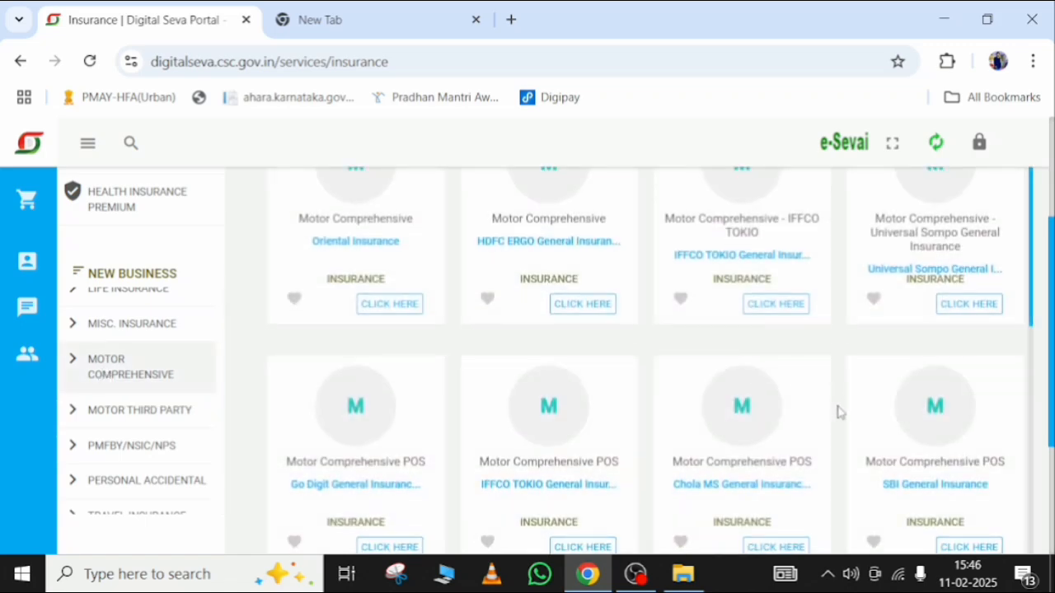
# - Look through the Motor Comprehensive providers, covering the standard, POS and RAP offerings and the two-wheeler package
pyautogui.scroll(1, 838, 412)
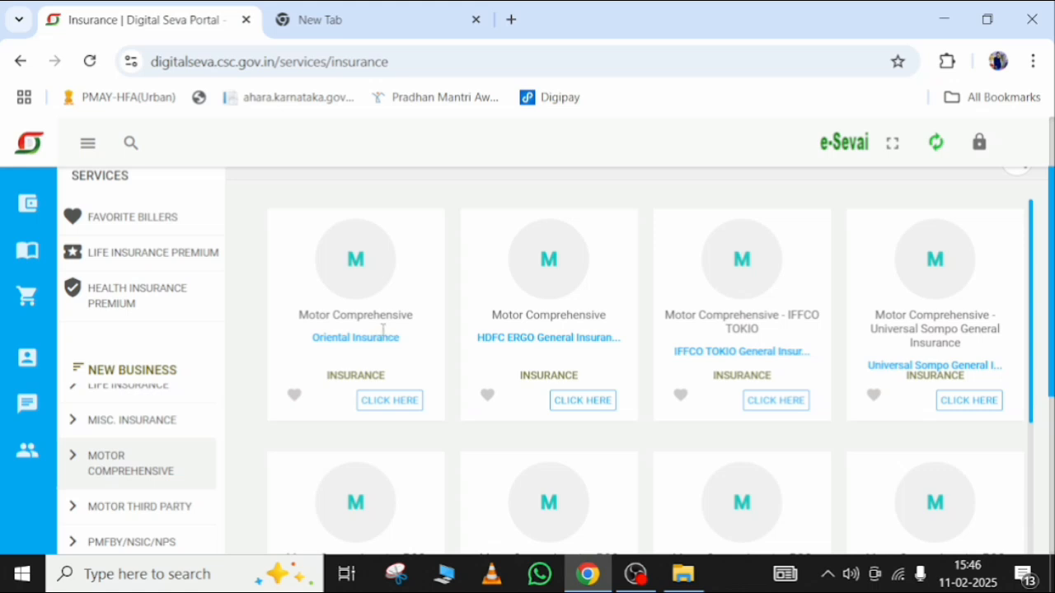
pyautogui.scroll(-1, 383, 332)
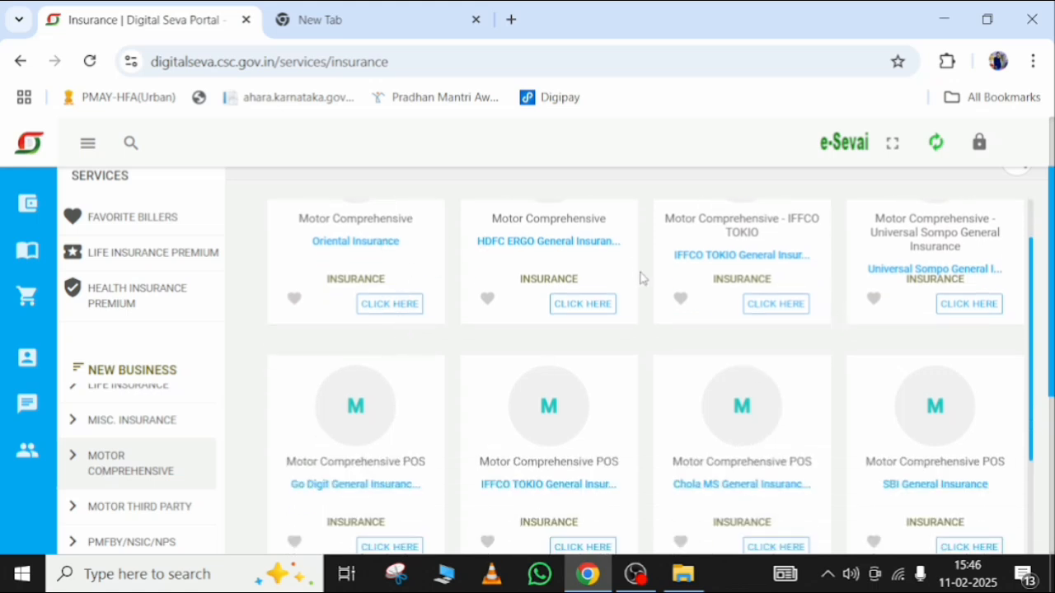
pyautogui.scroll(1, 640, 278)
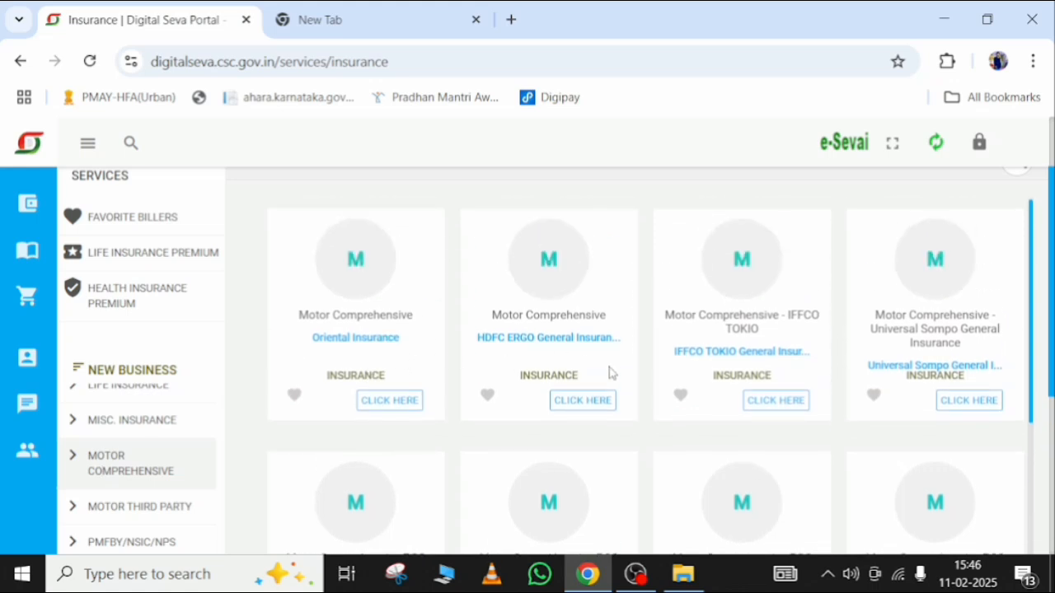
pyautogui.scroll(-1, 989, 354)
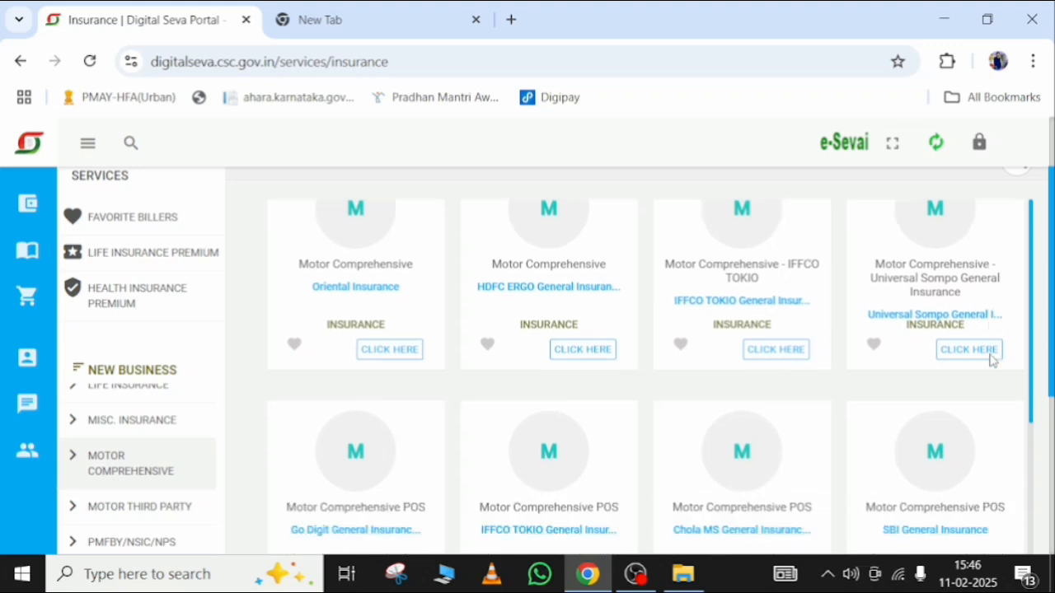
pyautogui.scroll(-1, 992, 360)
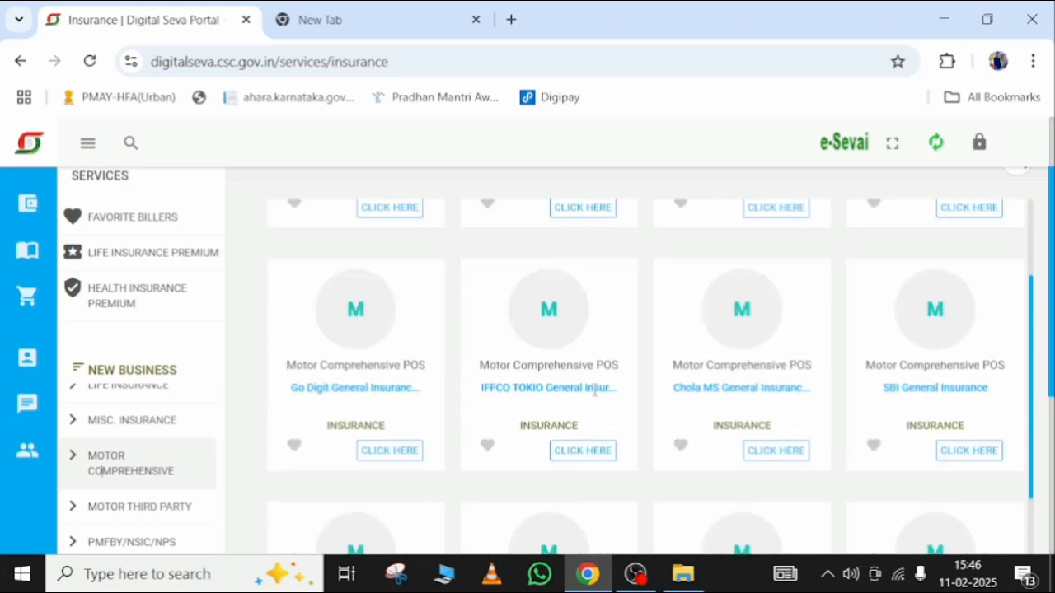
pyautogui.scroll(-2, 323, 416)
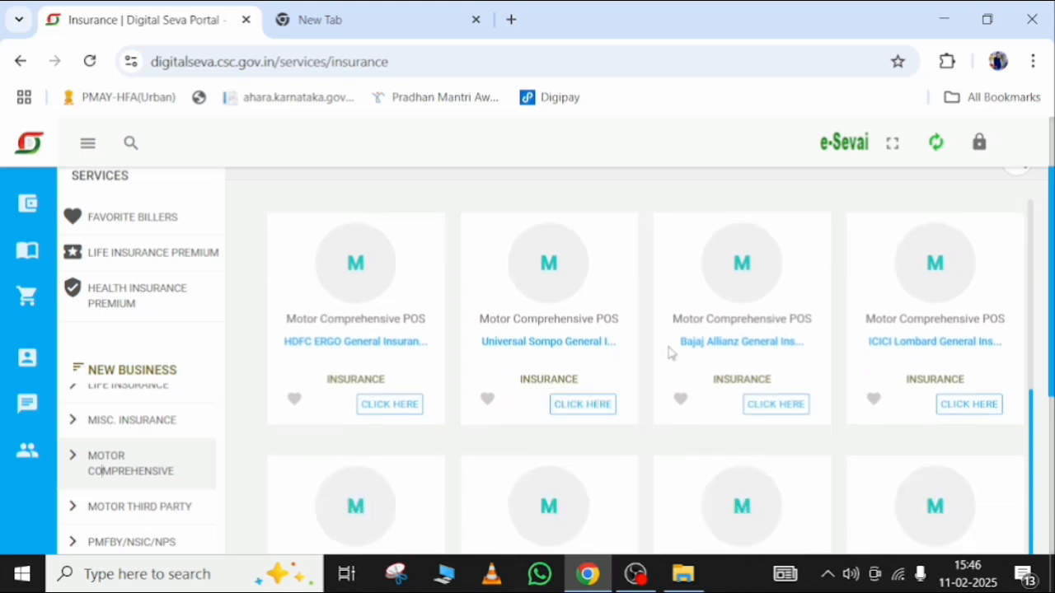
pyautogui.scroll(-2, 751, 376)
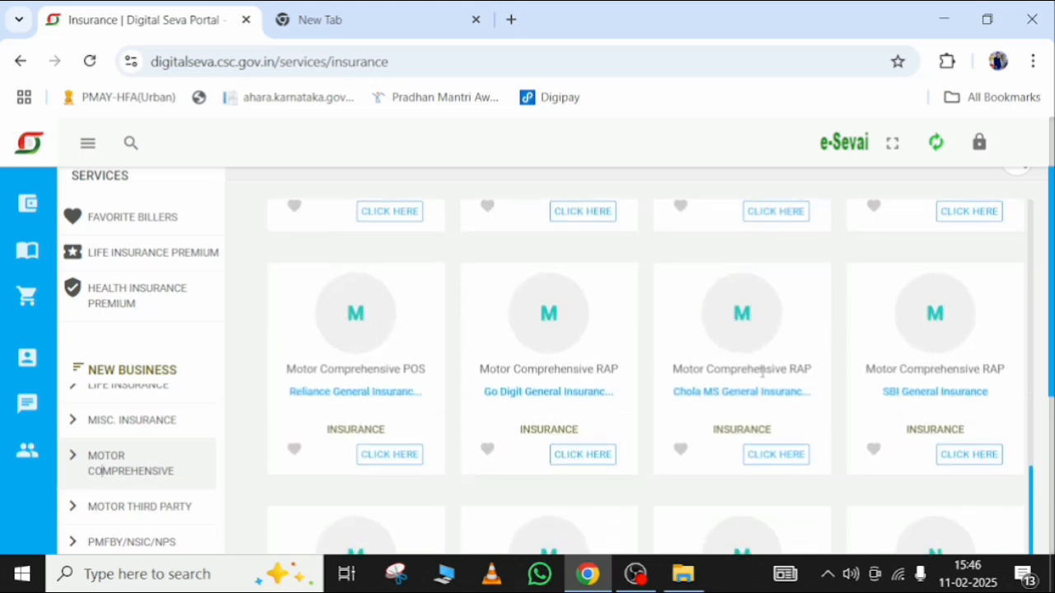
pyautogui.scroll(3, 487, 389)
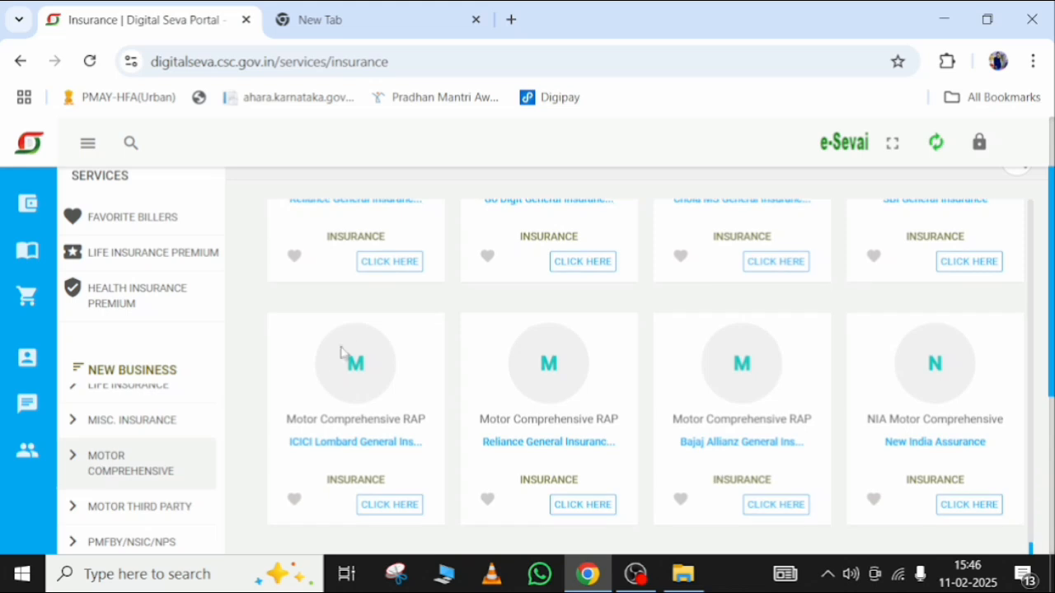
pyautogui.scroll(-5, 781, 370)
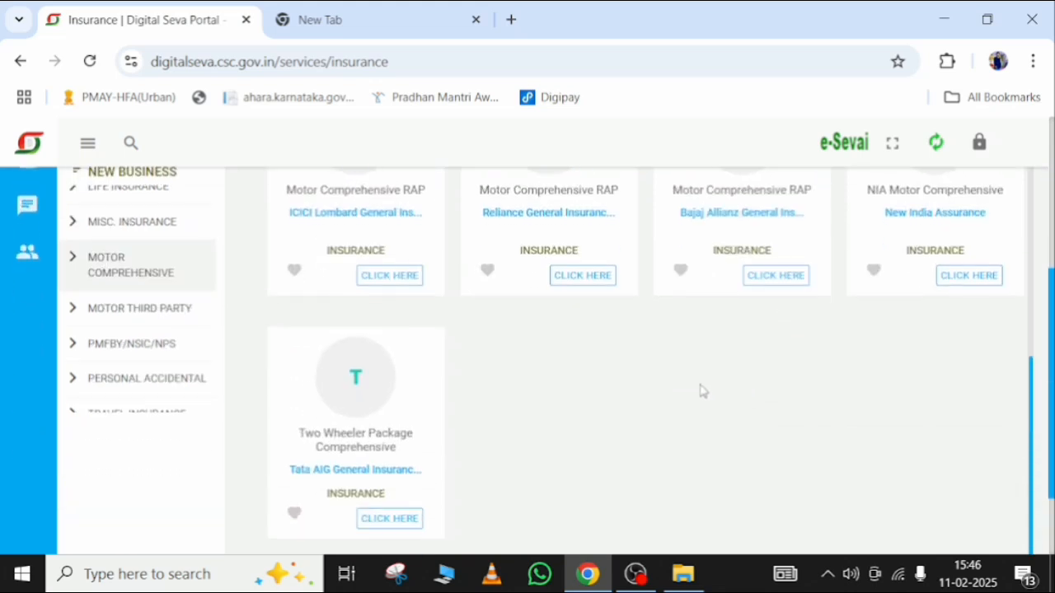
pyautogui.scroll(5, 700, 387)
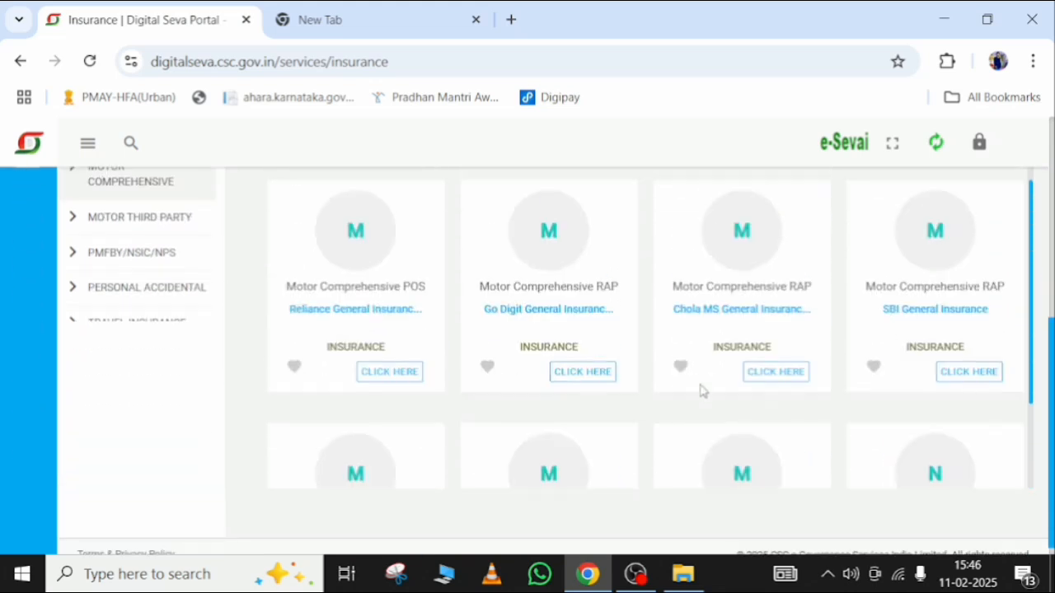
pyautogui.scroll(-2, 700, 381)
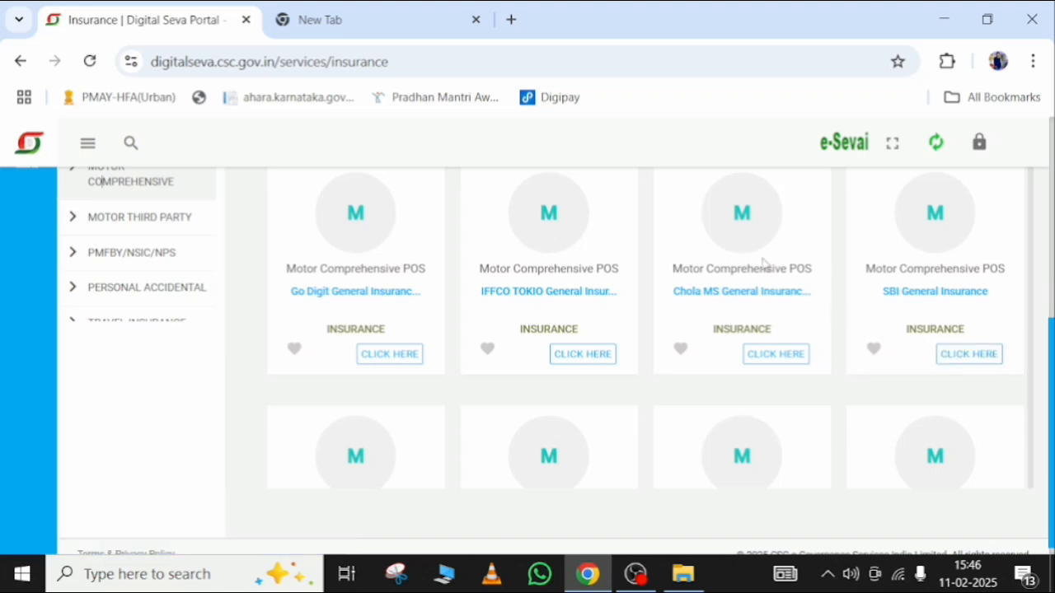
pyautogui.scroll(1, 791, 330)
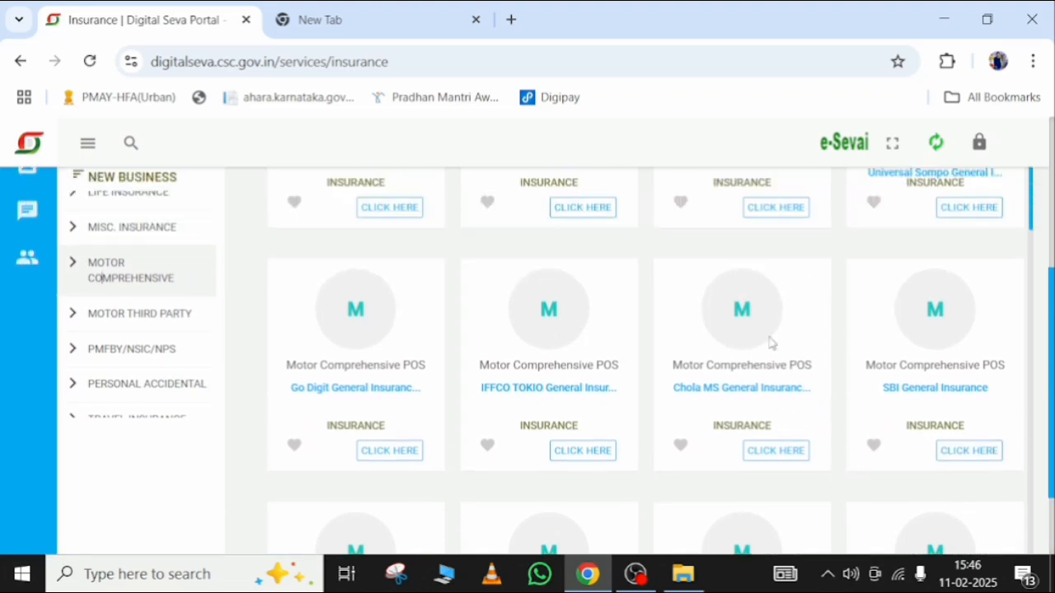
pyautogui.scroll(1, 947, 298)
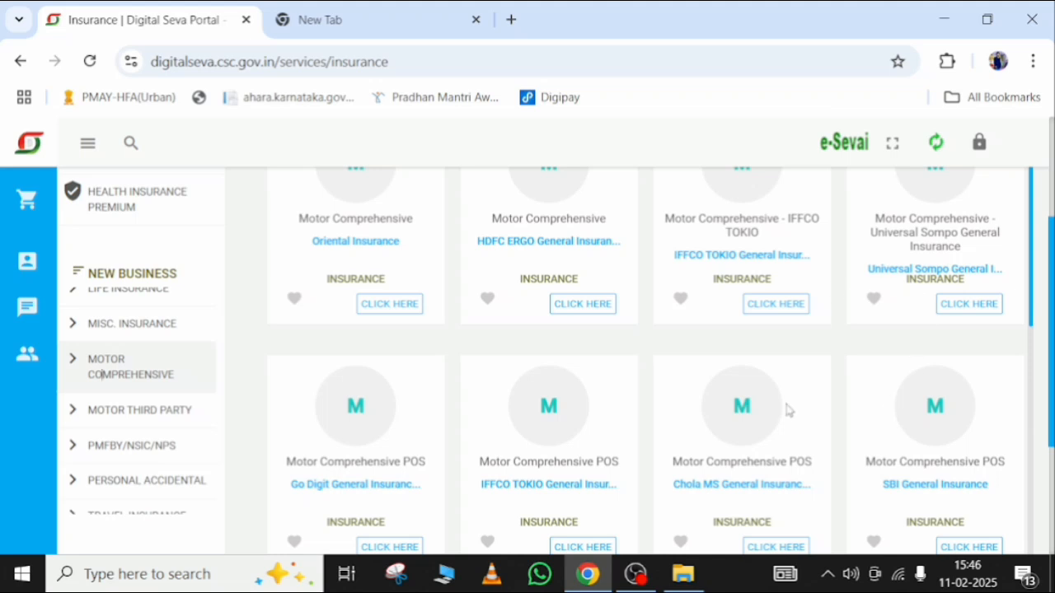
pyautogui.scroll(-1, 779, 407)
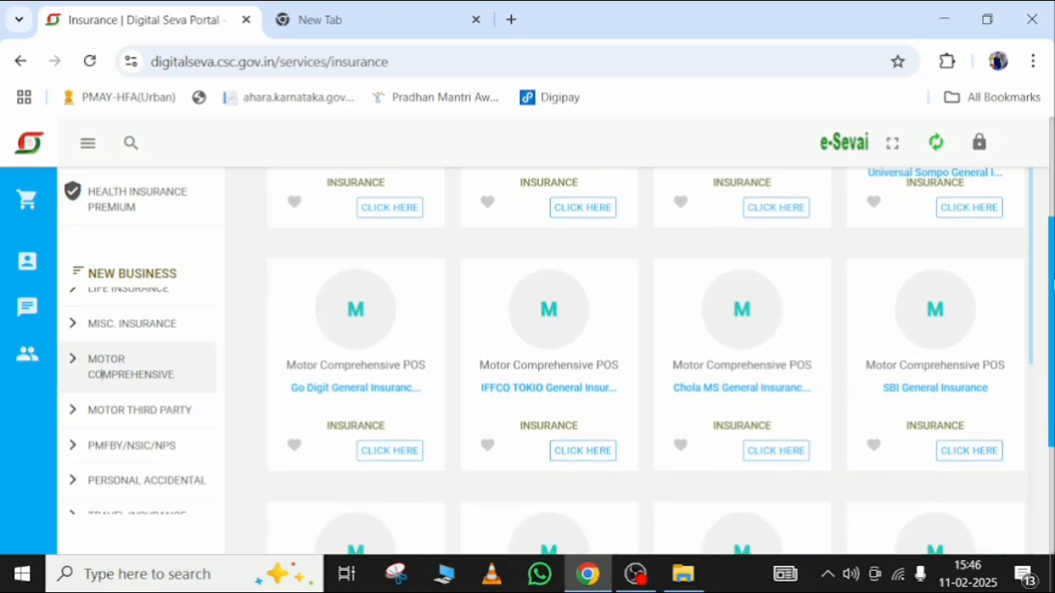
pyautogui.scroll(-4, 425, 240)
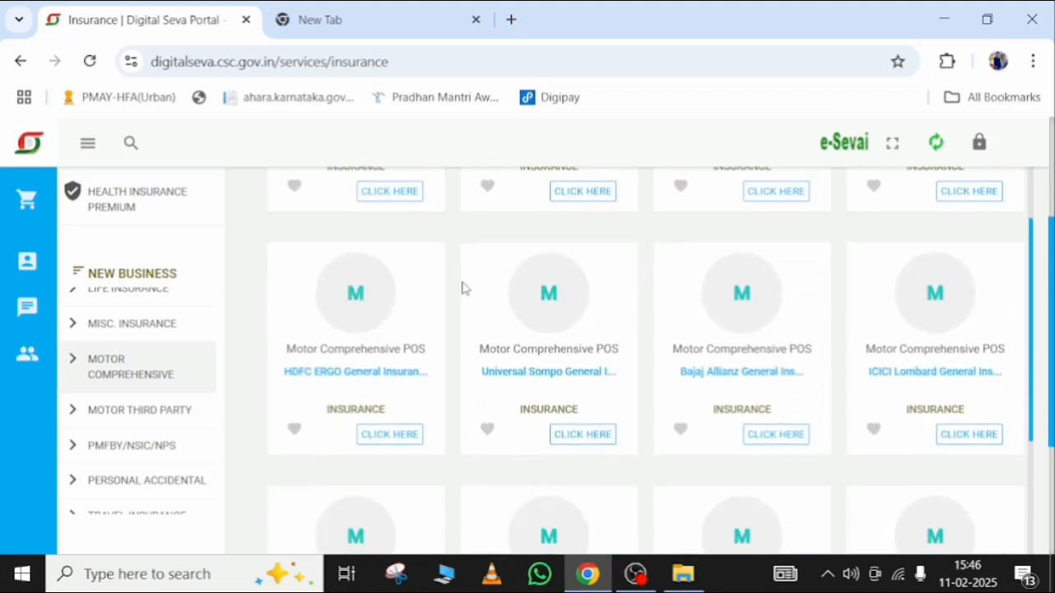
pyautogui.scroll(-2, 462, 287)
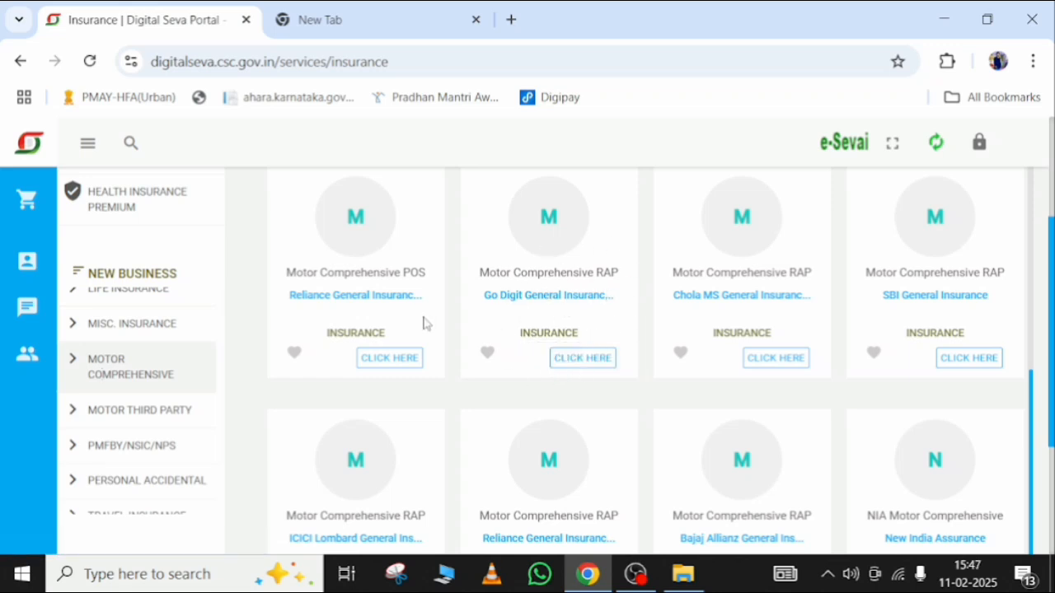
# - Open the Motor Comprehensive POS service of SBI General Insurance
pyautogui.scroll(3, 885, 338)
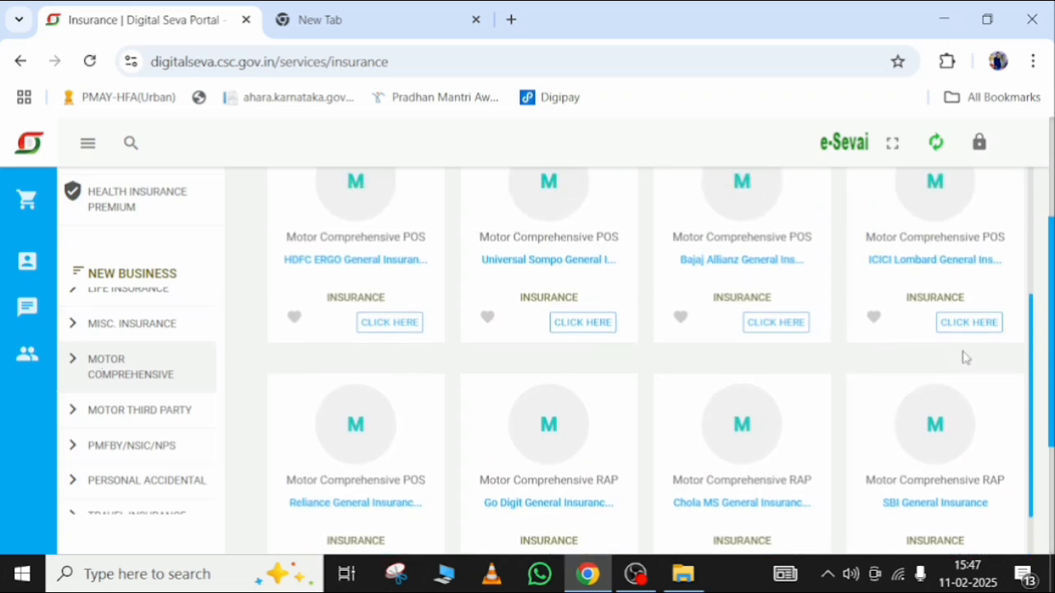
pyautogui.scroll(3, 964, 356)
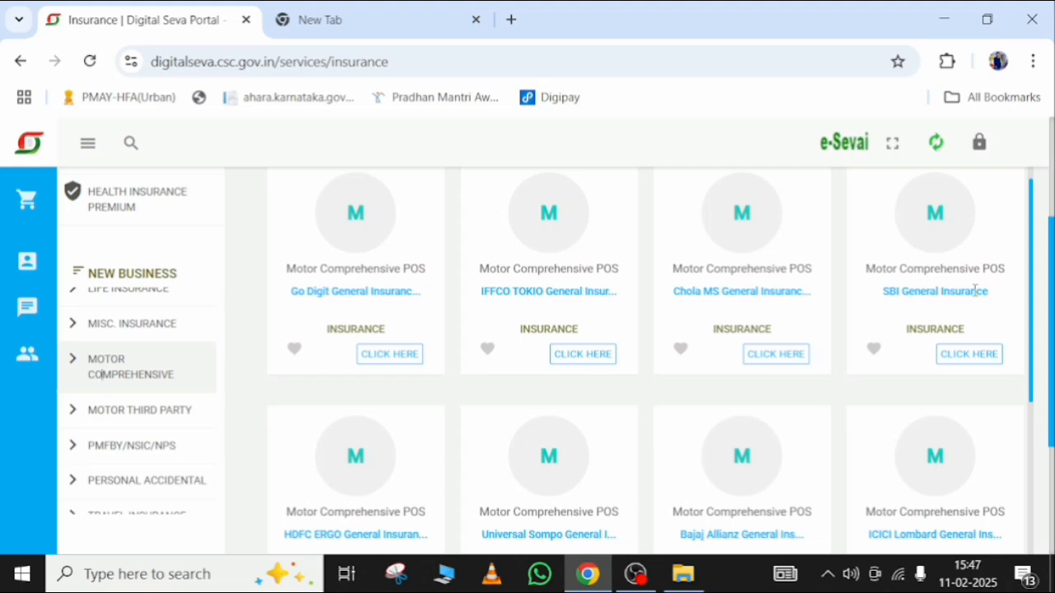
pyautogui.click(972, 356)
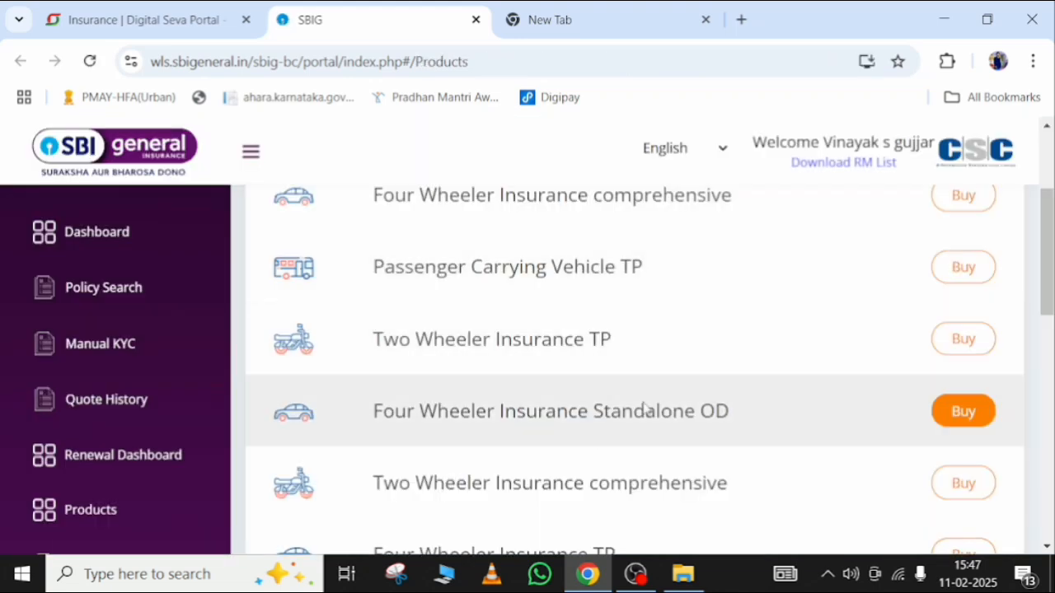
# - Review the vehicle insurance products on offer, comparing the comprehensive, TP, Standalone OD and short-term options for each vehicle type
pyautogui.scroll(3, 723, 435)
pyautogui.scroll(-1, 671, 417)
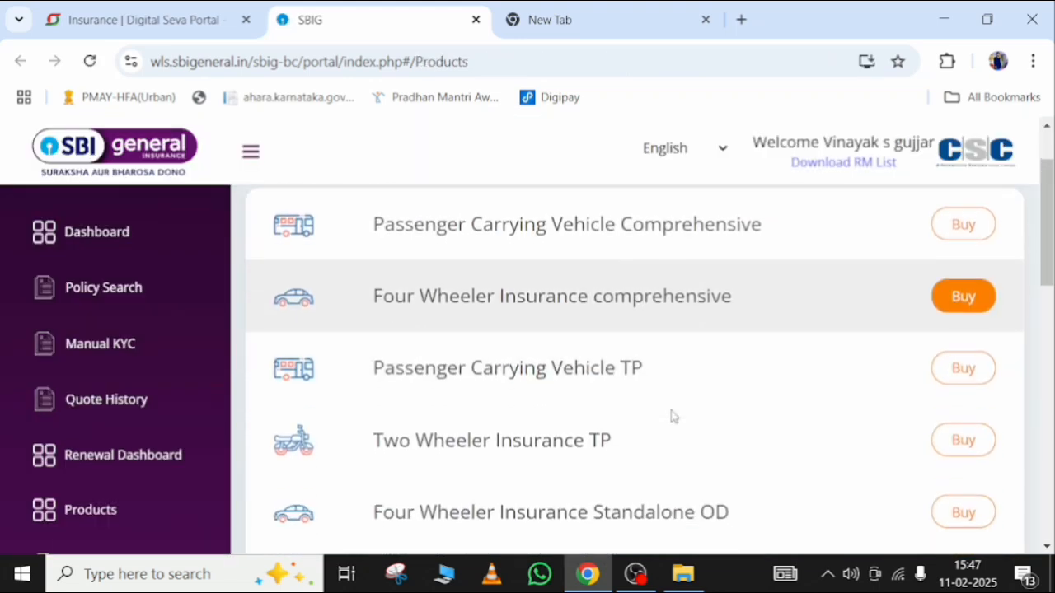
pyautogui.scroll(-1, 556, 409)
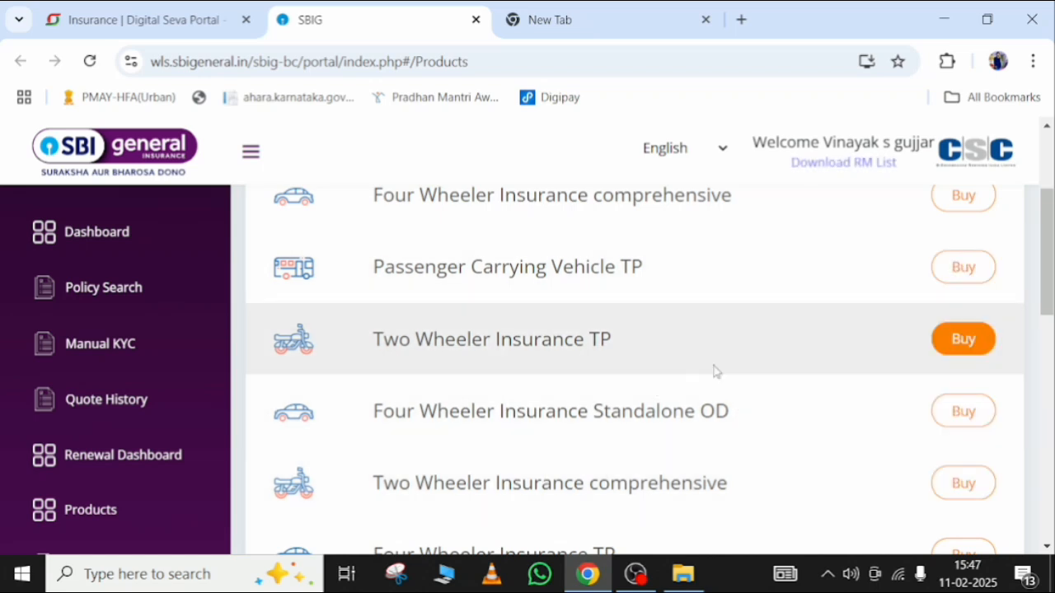
pyautogui.scroll(-2, 554, 419)
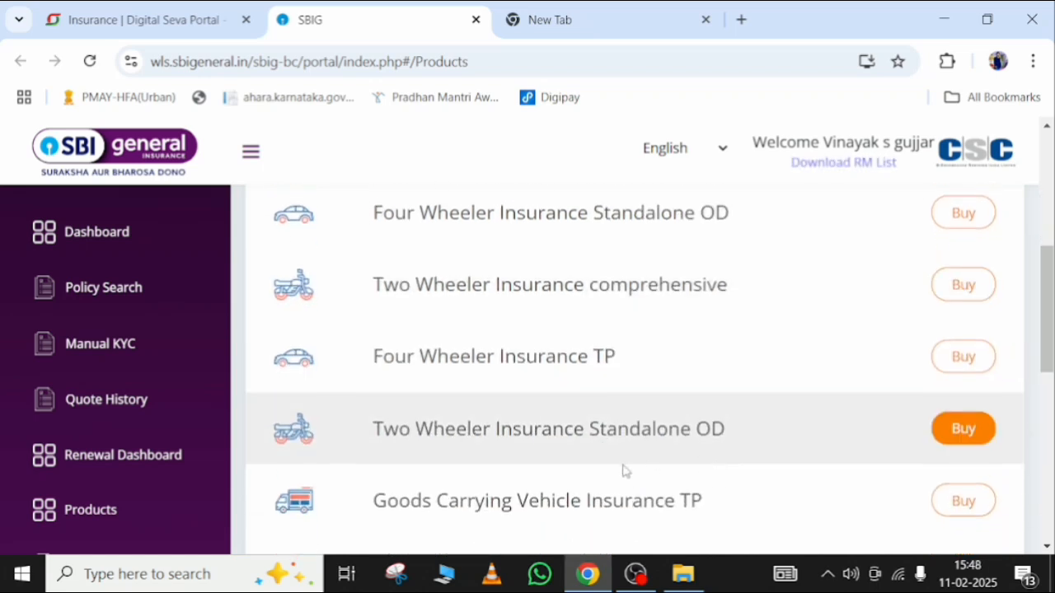
pyautogui.scroll(-1, 687, 342)
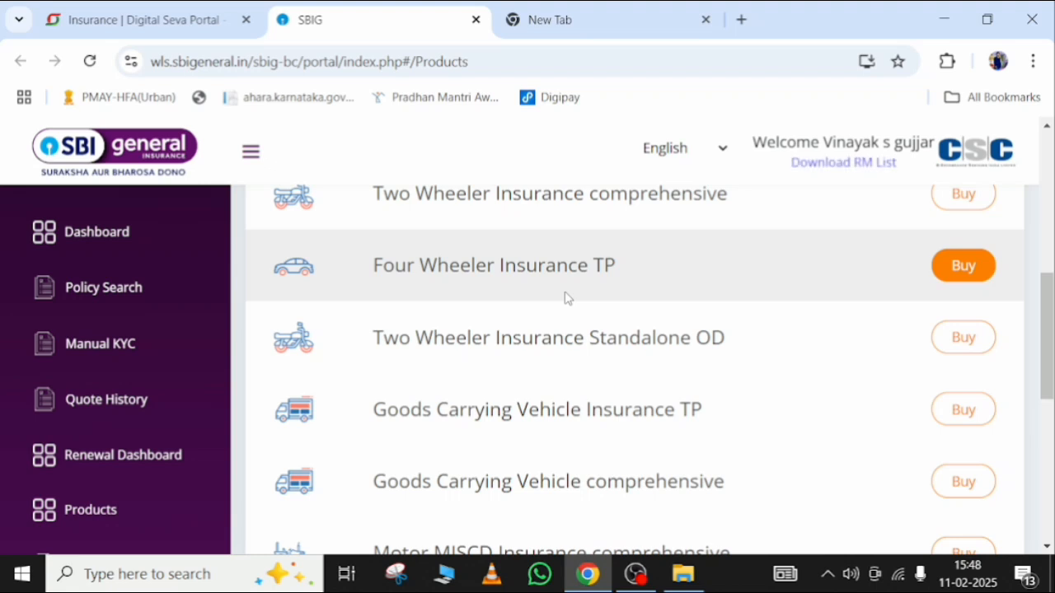
pyautogui.scroll(1, 576, 302)
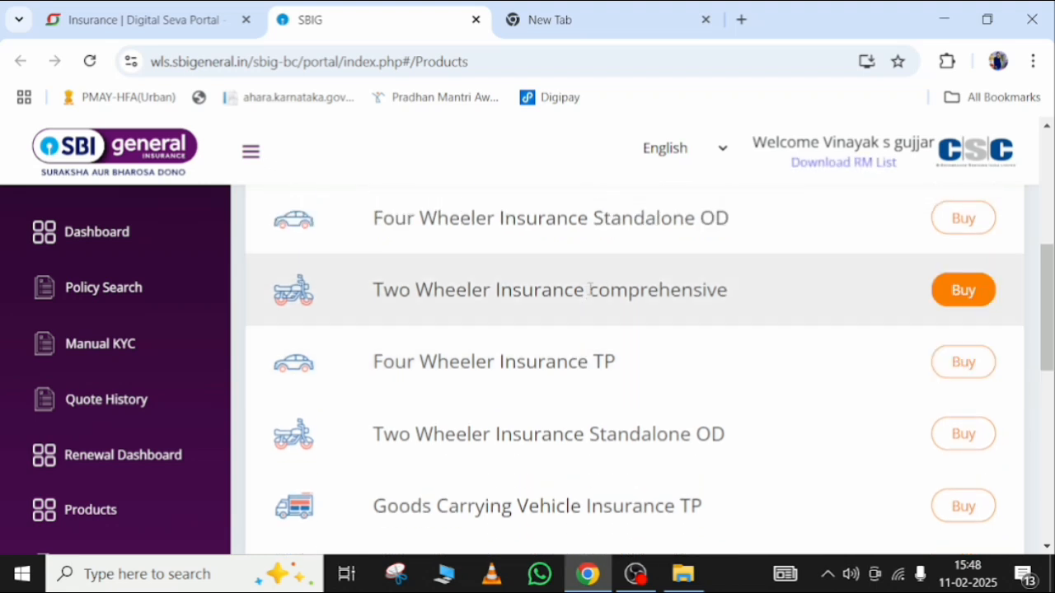
pyautogui.scroll(1, 737, 306)
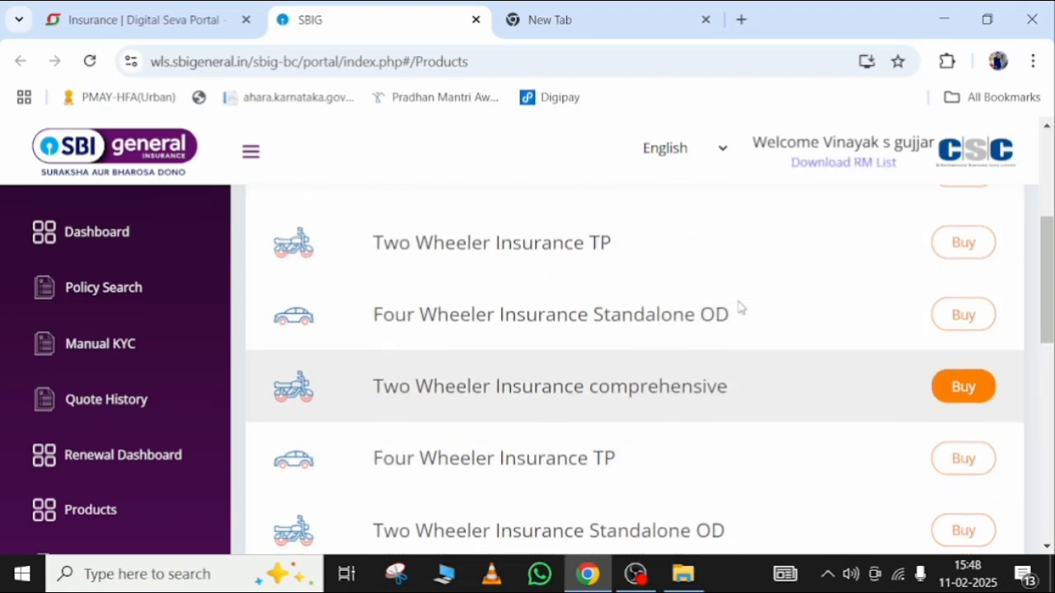
pyautogui.scroll(1, 690, 267)
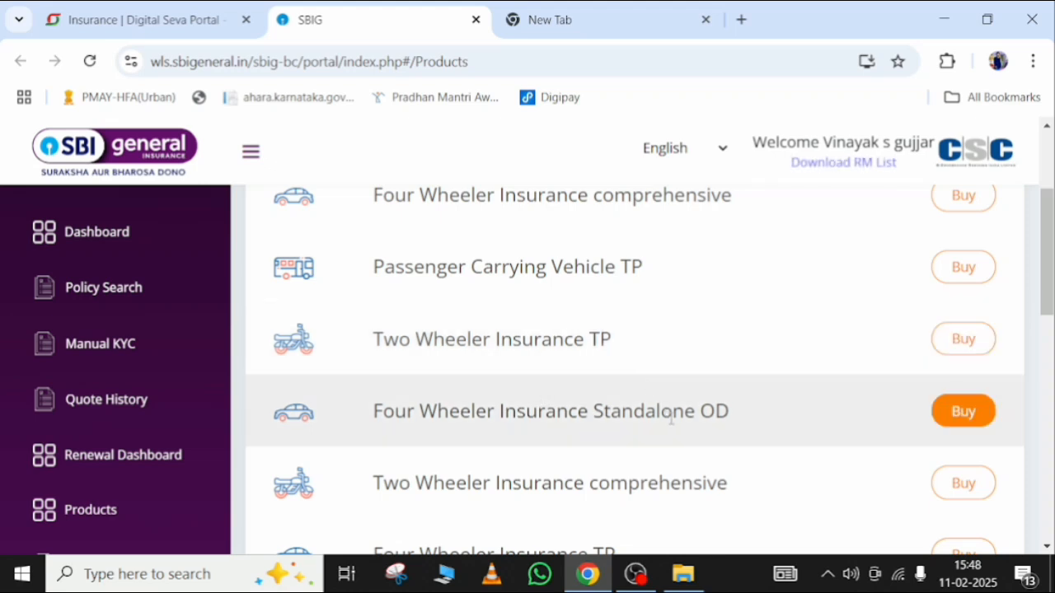
pyautogui.scroll(-1, 671, 420)
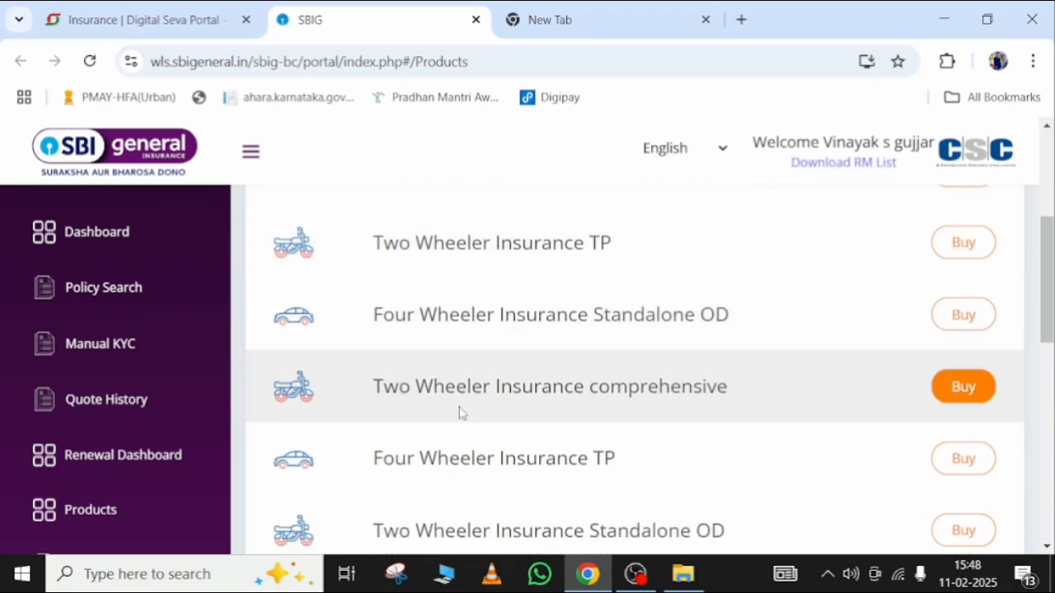
pyautogui.scroll(-1, 569, 389)
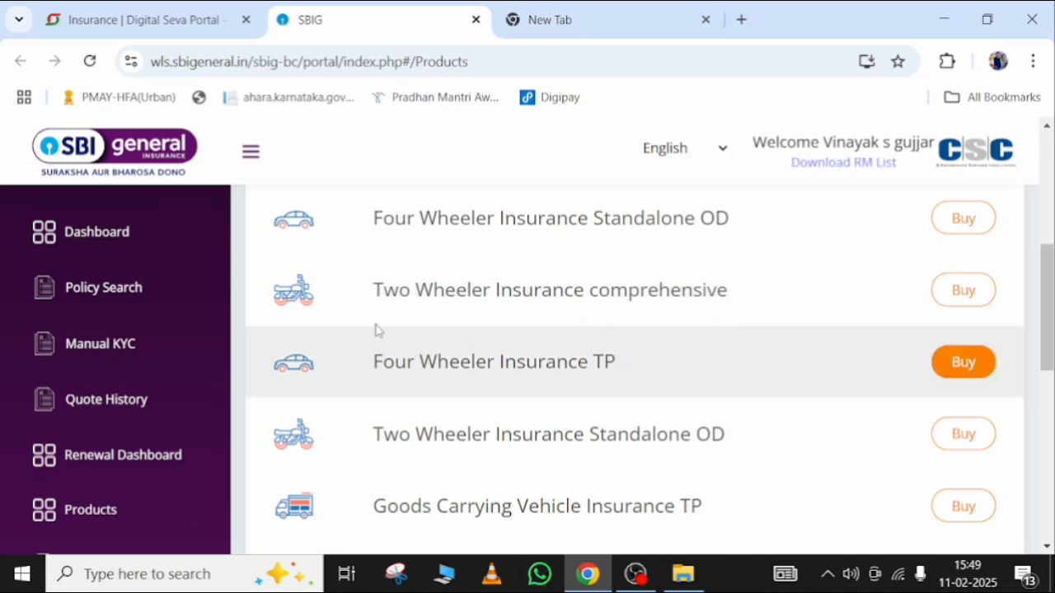
pyautogui.scroll(-1, 695, 369)
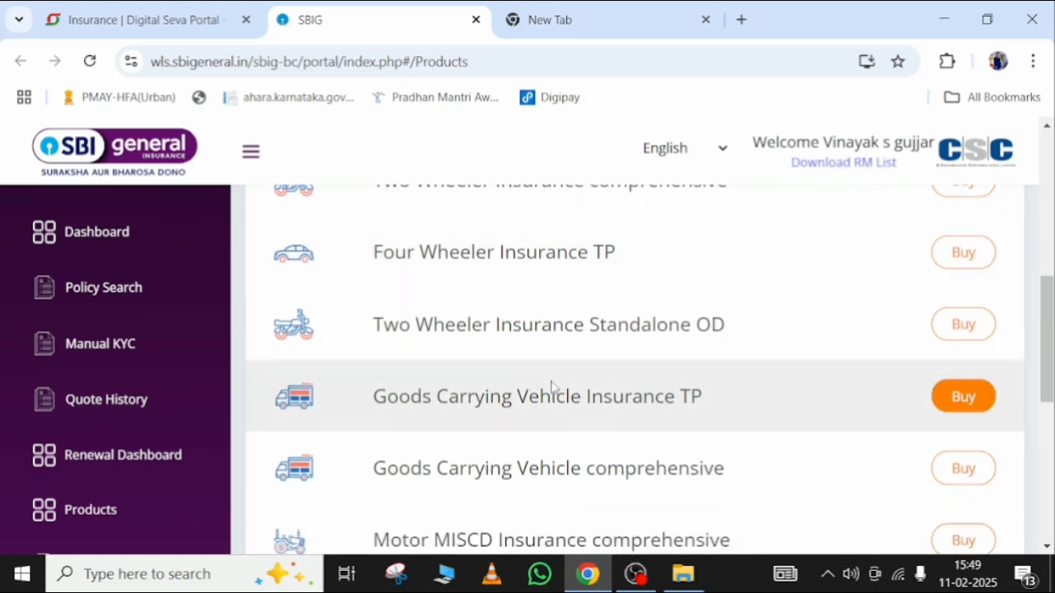
pyautogui.scroll(-2, 551, 389)
pyautogui.scroll(-1, 596, 332)
pyautogui.scroll(8, 626, 365)
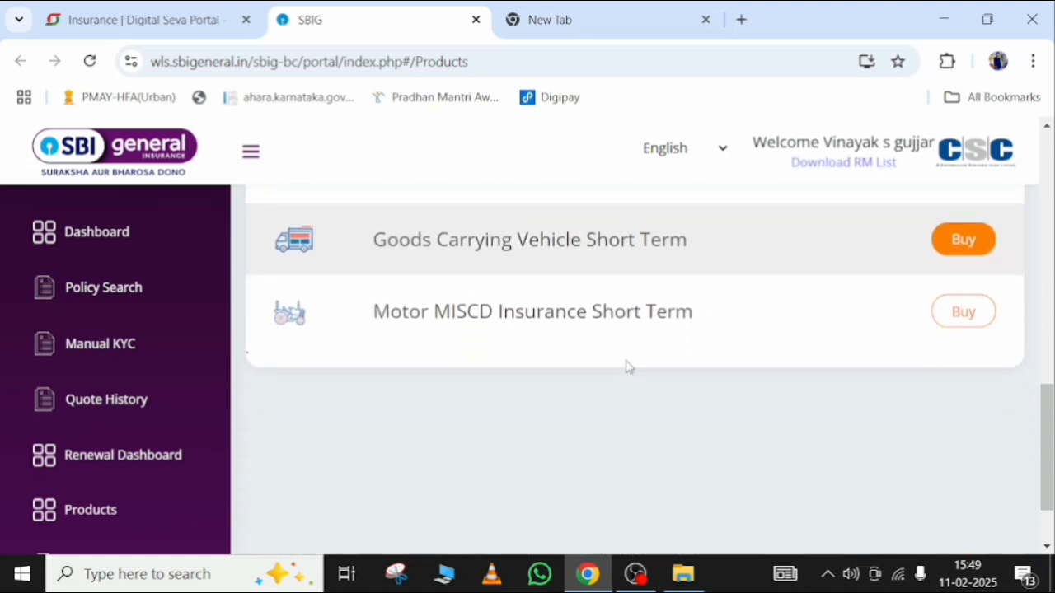
# - Examine the Motor product list again for the comprehensive, TP and Standalone OD options for two-wheelers, four-wheelers and passenger vehicles
pyautogui.scroll(-3, 626, 370)
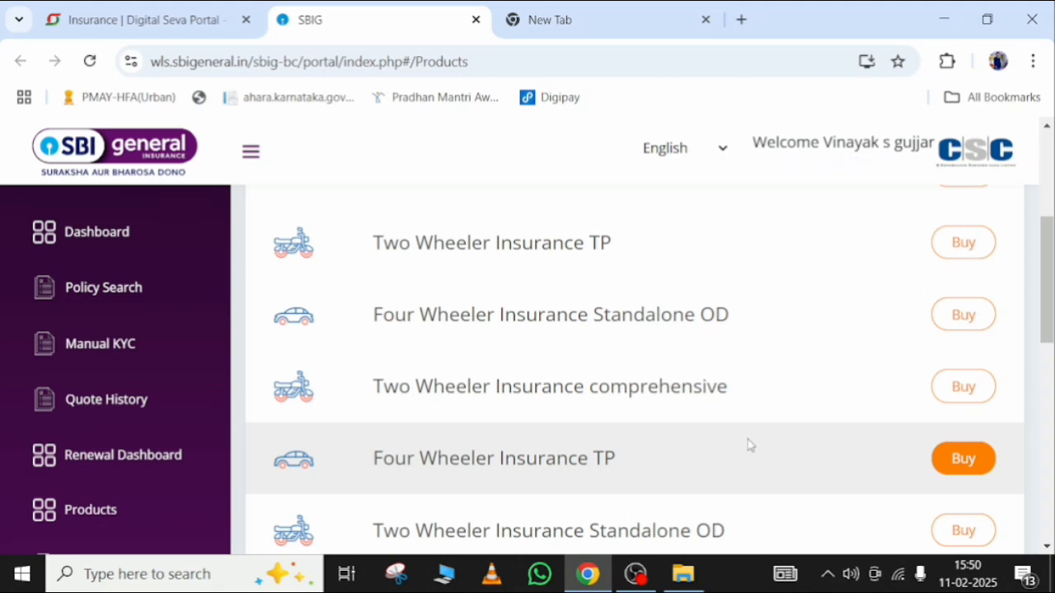
pyautogui.scroll(-3, 695, 419)
pyautogui.scroll(4, 544, 436)
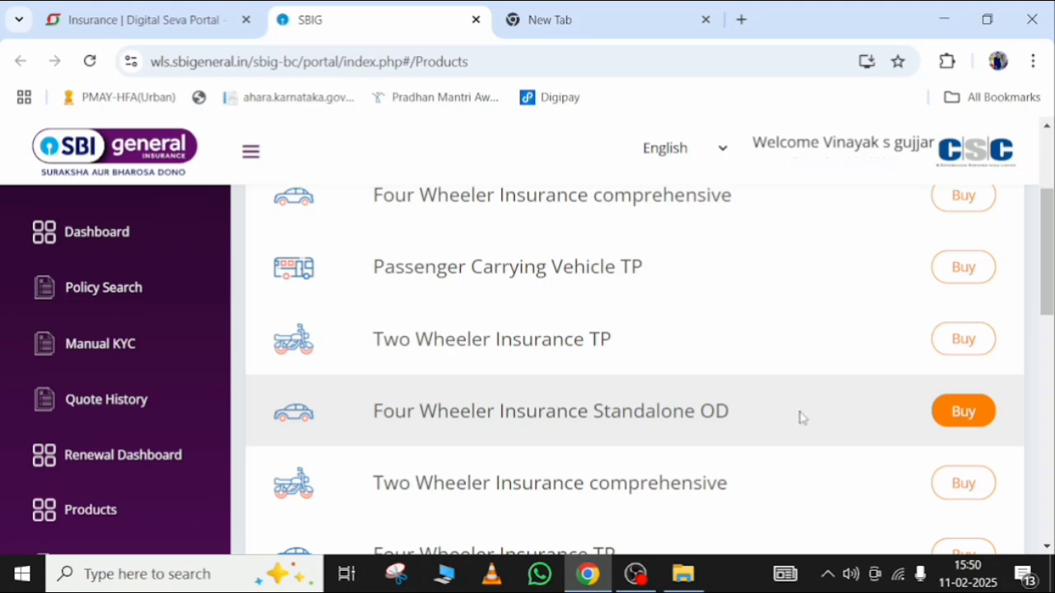
pyautogui.scroll(1, 808, 388)
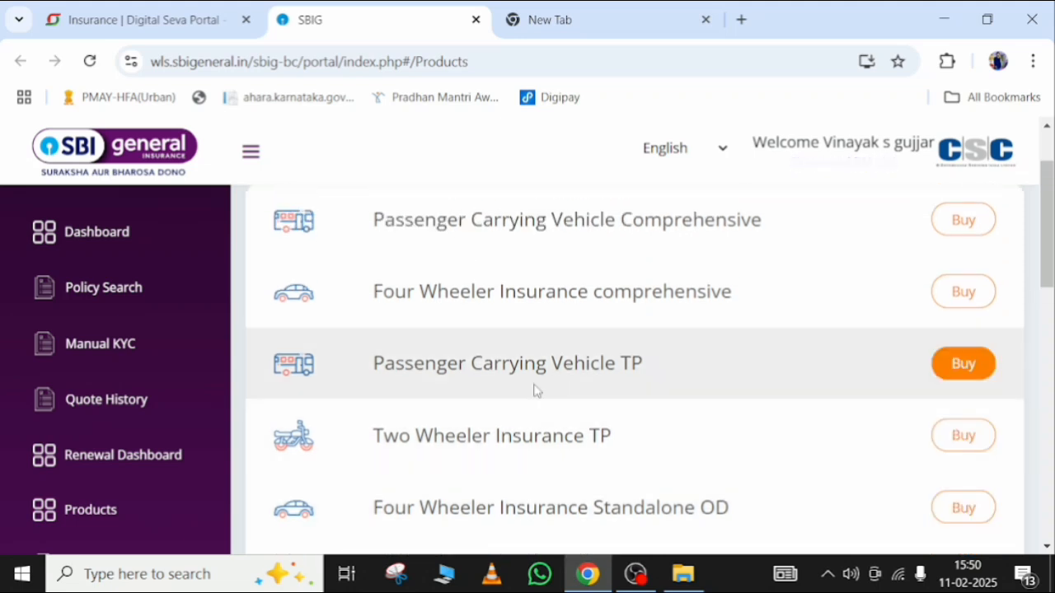
pyautogui.scroll(1, 631, 365)
pyautogui.scroll(-2, 539, 412)
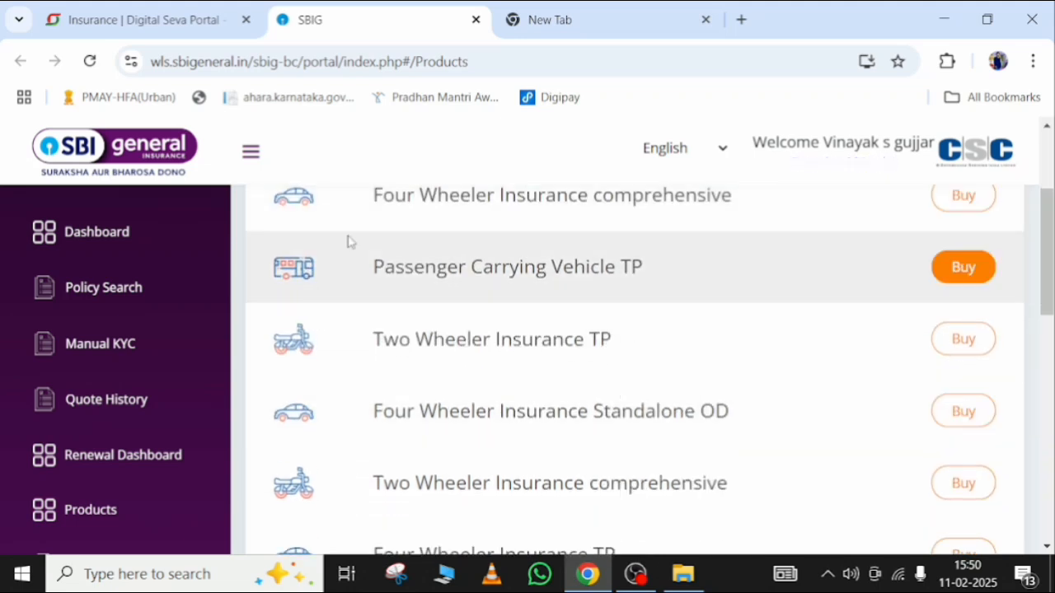
pyautogui.scroll(2, 577, 322)
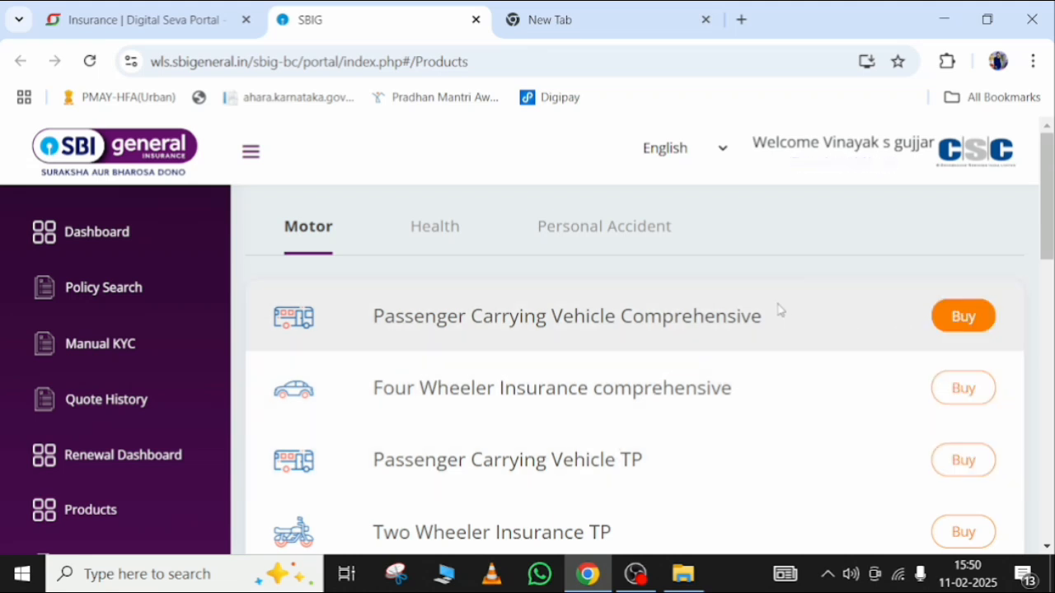
pyautogui.scroll(-1, 779, 306)
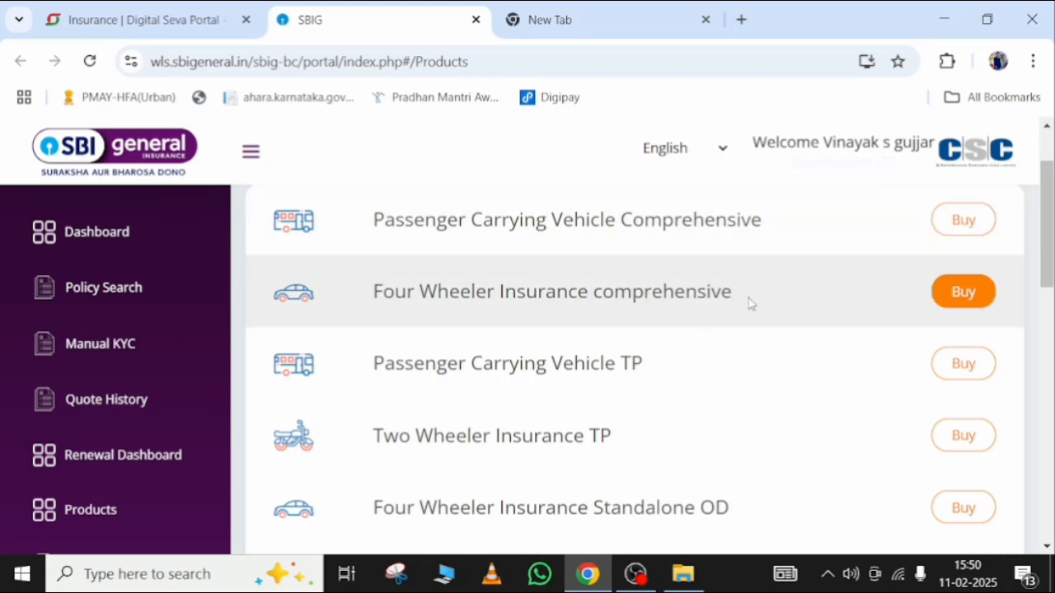
pyautogui.scroll(-1, 746, 303)
pyautogui.scroll(-2, 828, 344)
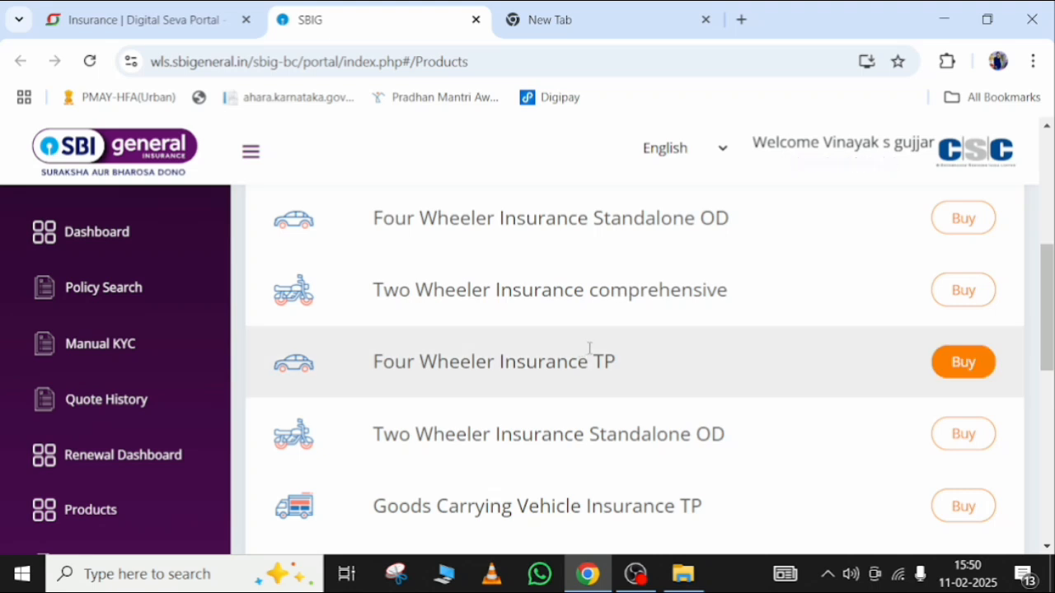
pyautogui.scroll(-4, 588, 349)
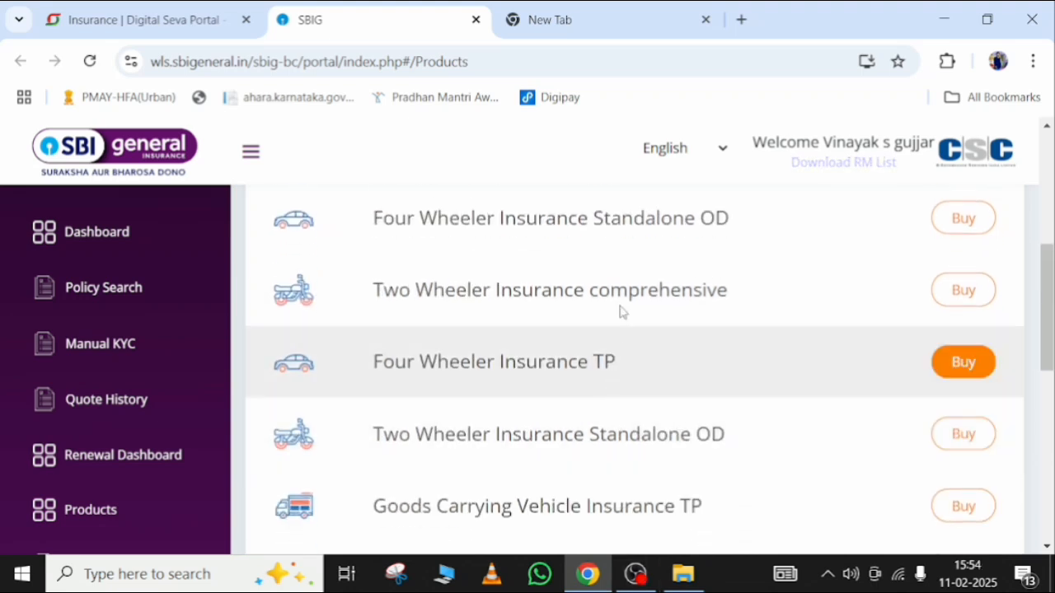
# - Start buying Two Wheeler Insurance comprehensive and set the policy details to Lapsed Policy
pyautogui.click(938, 305)
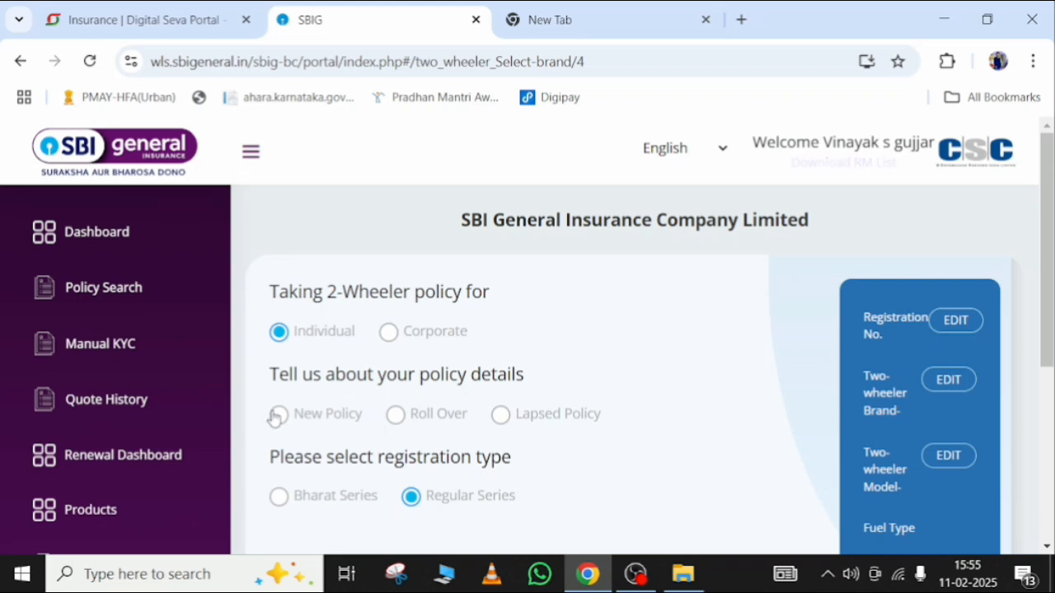
pyautogui.click(393, 425)
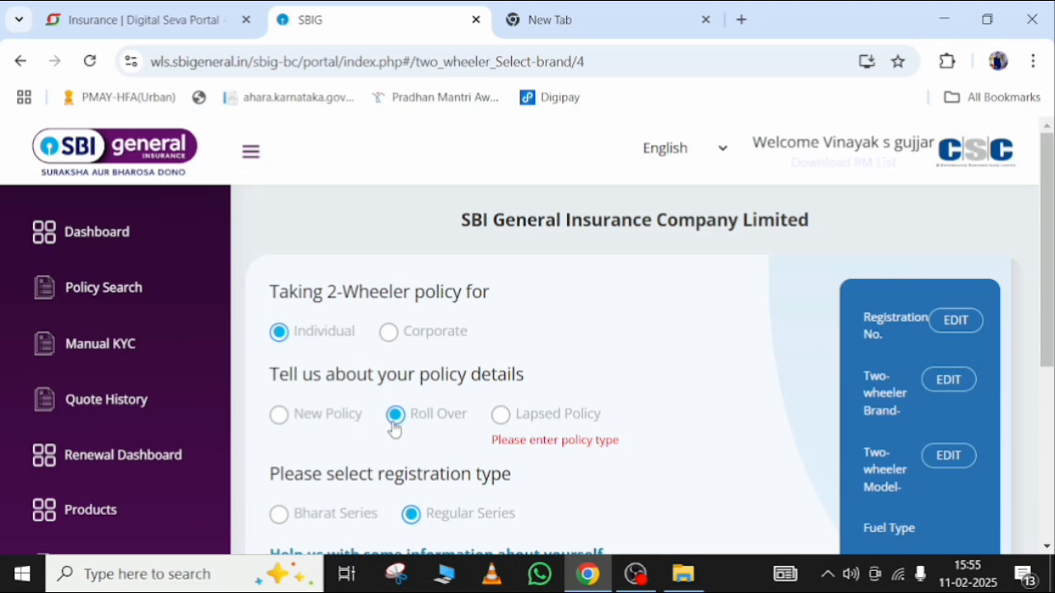
pyautogui.click(500, 416)
pyautogui.scroll(-1, 576, 445)
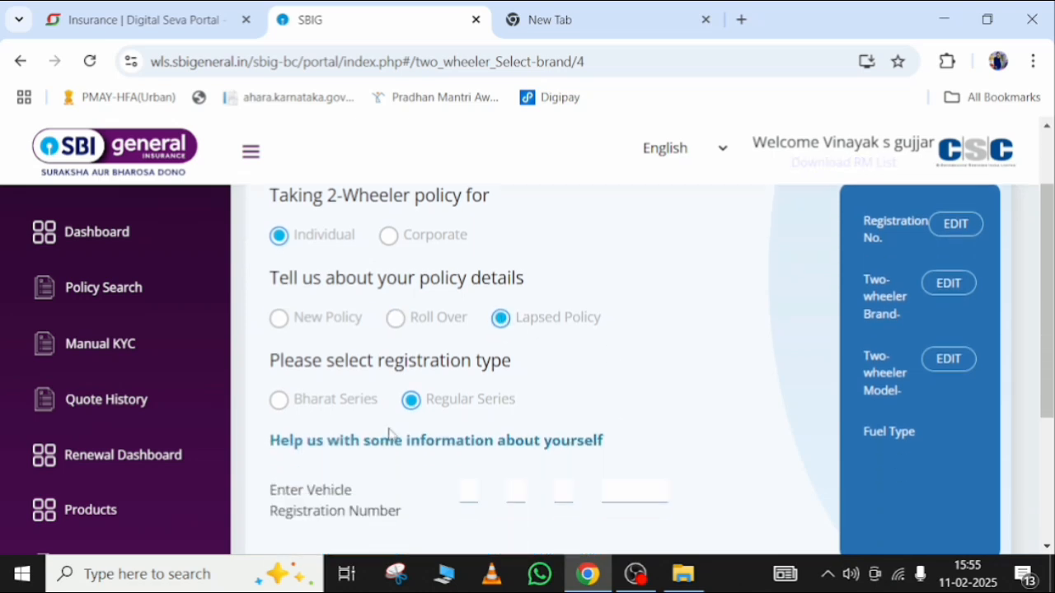
# - Choose the Bharat Series registration type, enter the vehicle registration number and fetch the vehicle's details
pyautogui.click(280, 406)
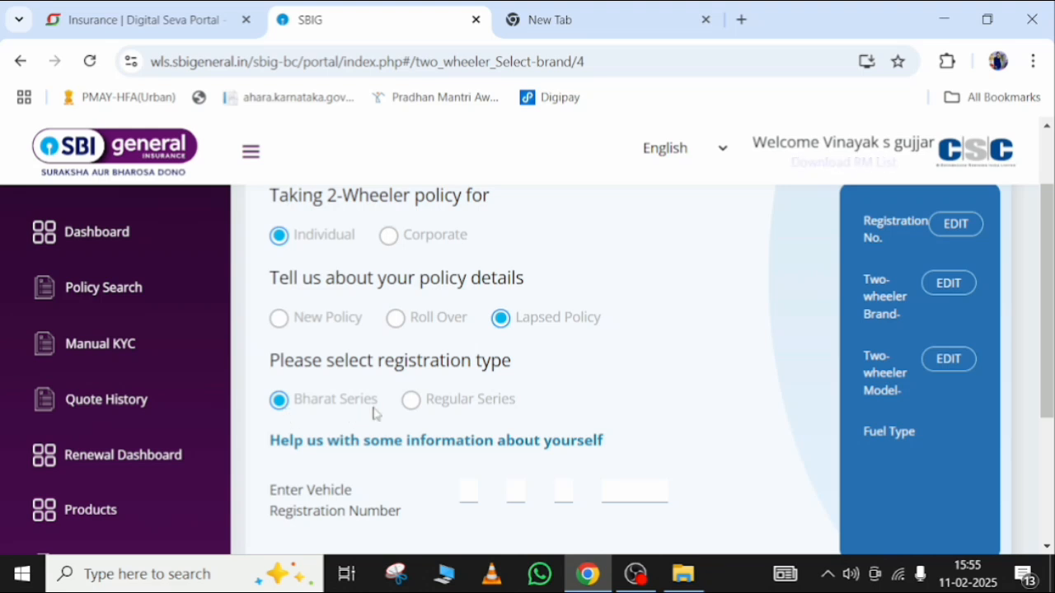
pyautogui.click(411, 402)
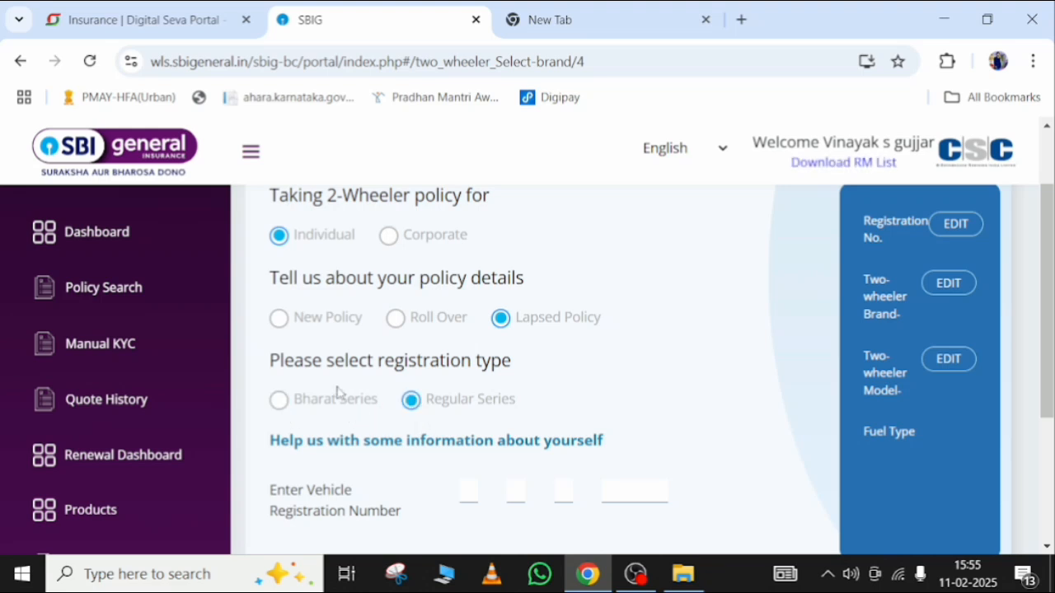
pyautogui.click(280, 403)
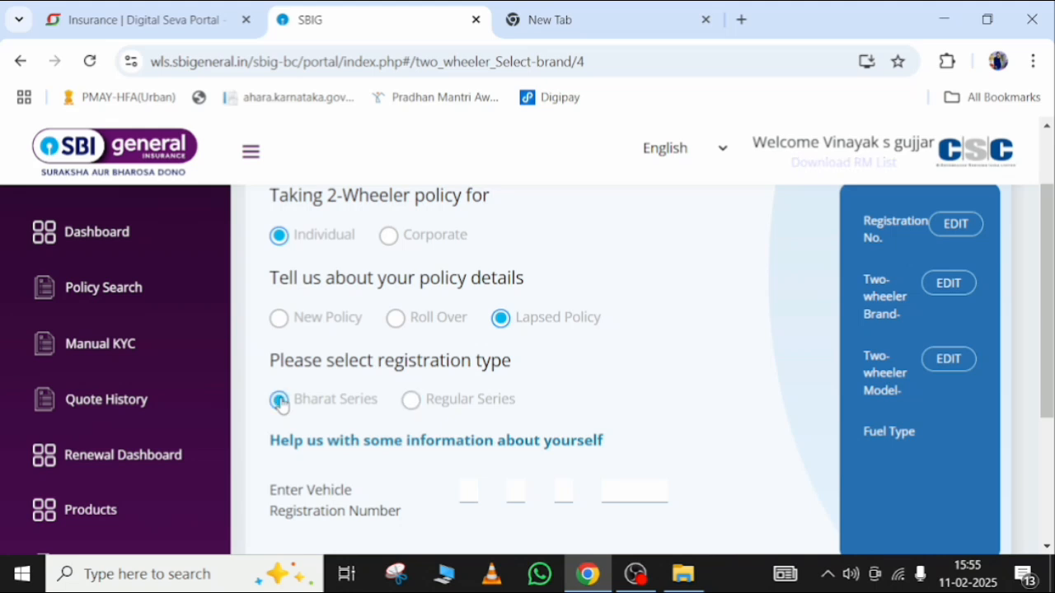
pyautogui.scroll(-2, 322, 410)
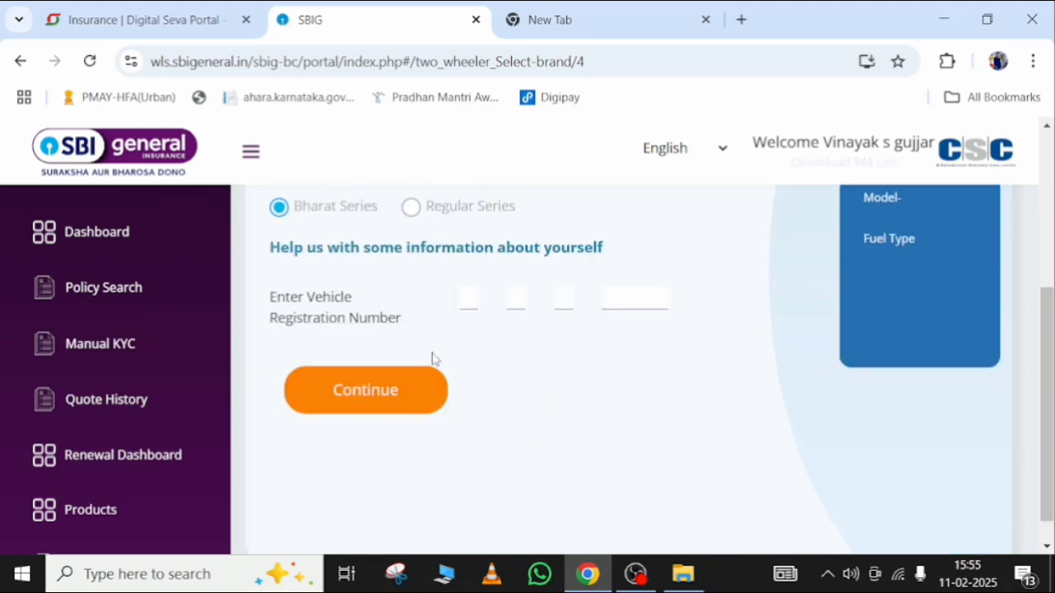
pyautogui.scroll(1, 471, 329)
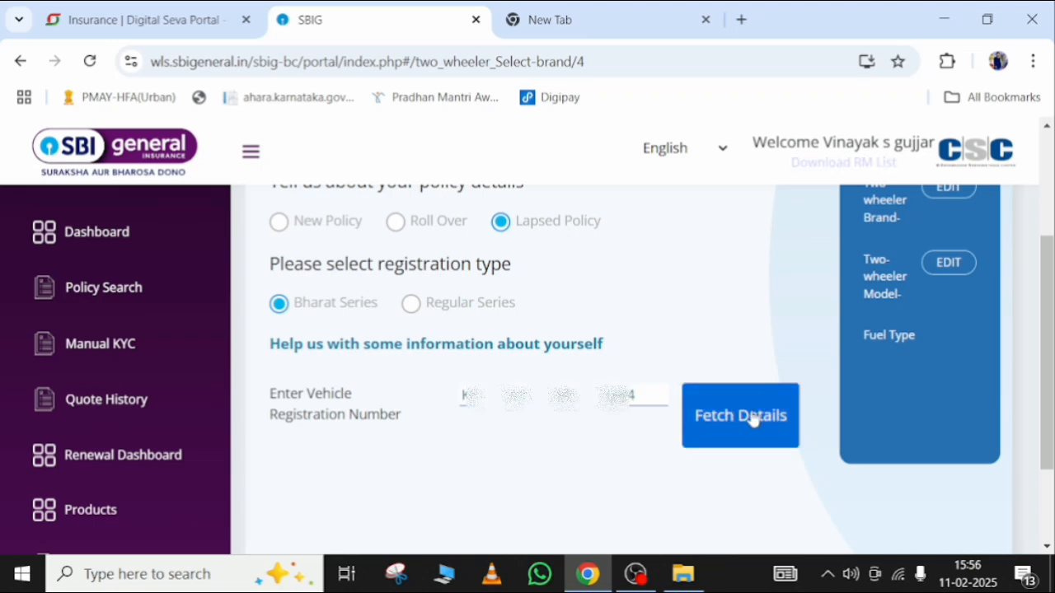
pyautogui.click(754, 415)
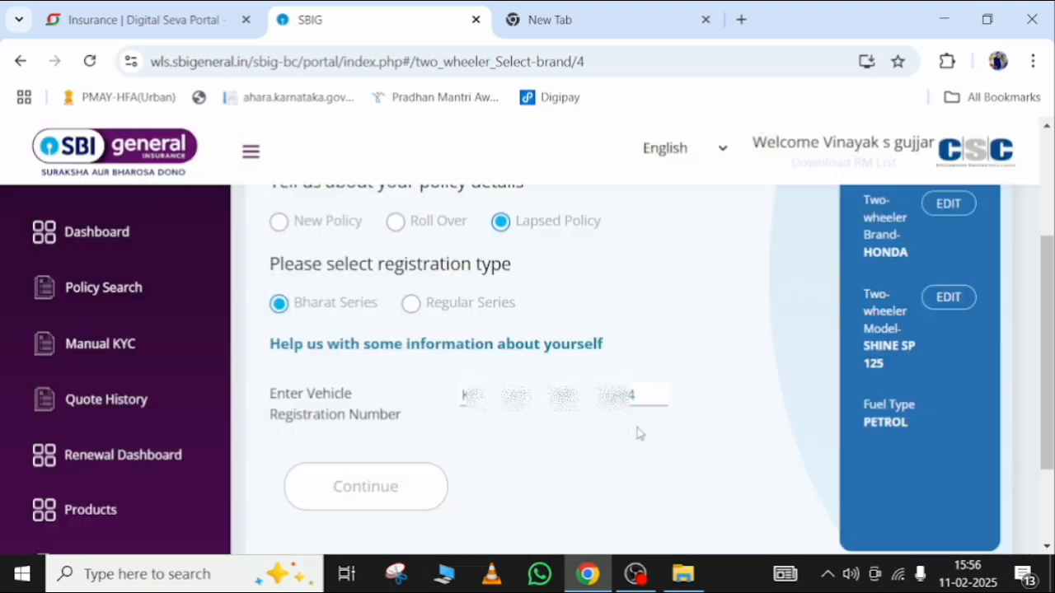
# - Check the fetched vehicle summary, change the registration type to Regular Series and continue to the vehicle details form
pyautogui.scroll(3, 648, 432)
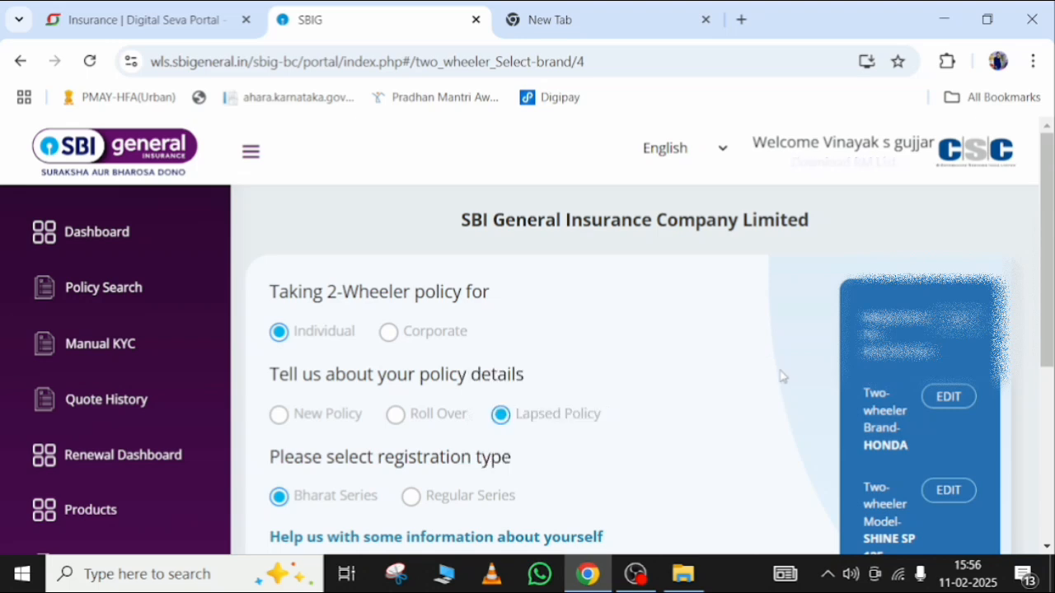
pyautogui.scroll(-2, 910, 420)
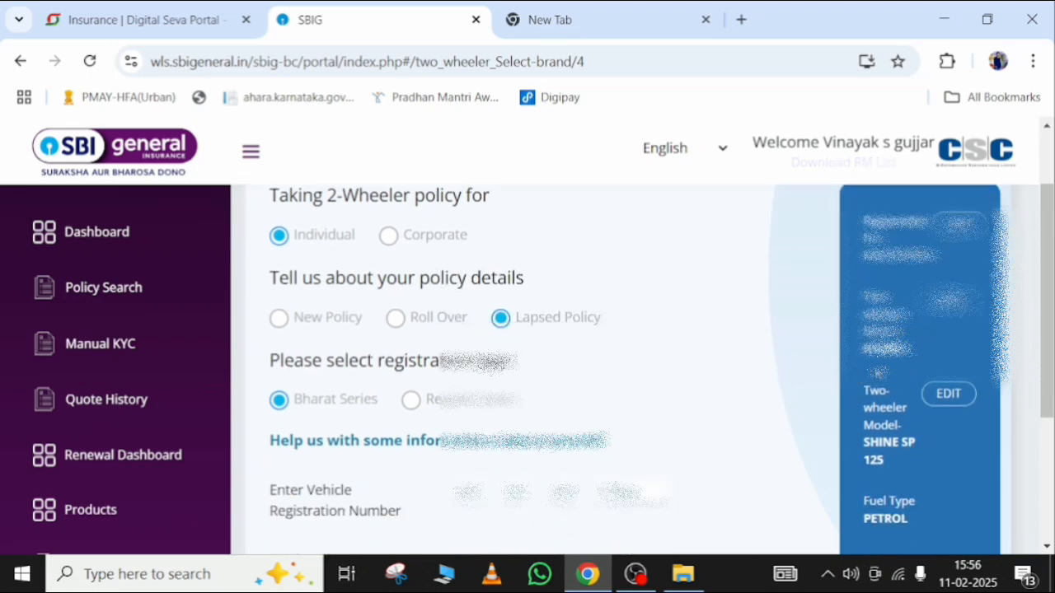
pyautogui.scroll(-2, 841, 418)
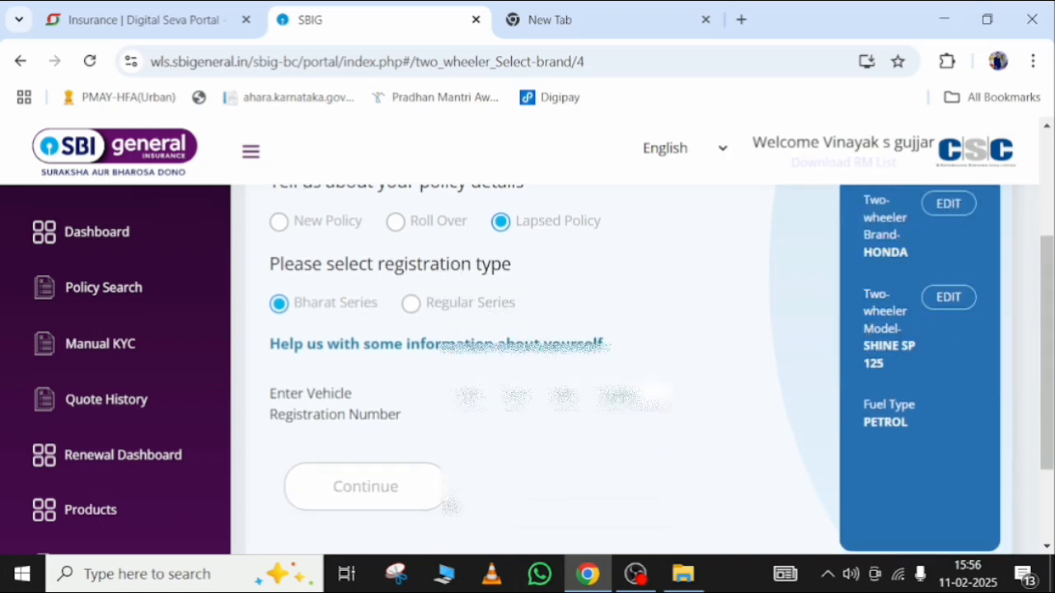
pyautogui.click(431, 508)
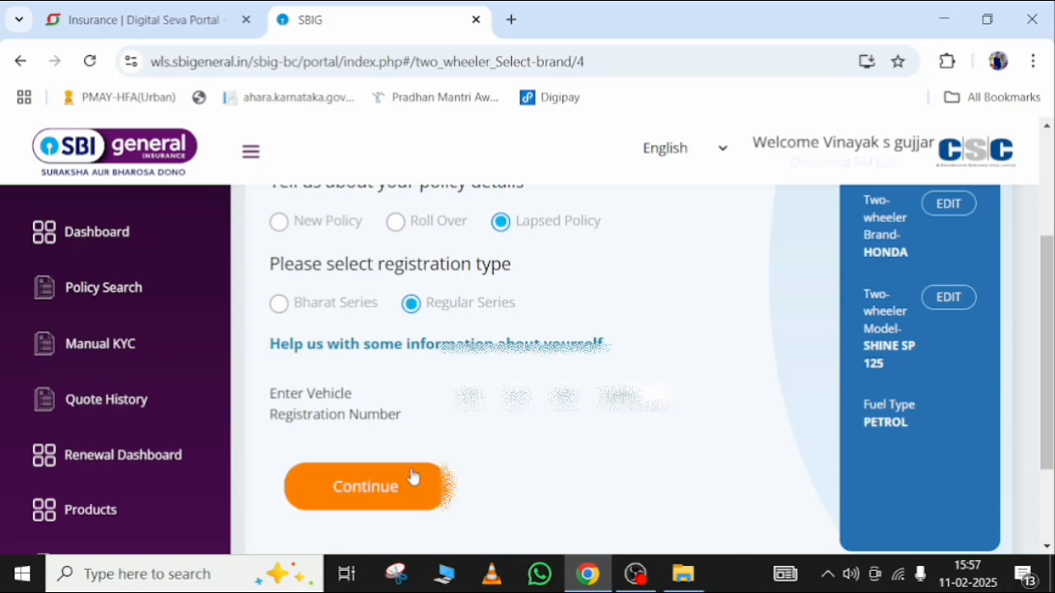
pyautogui.click(404, 485)
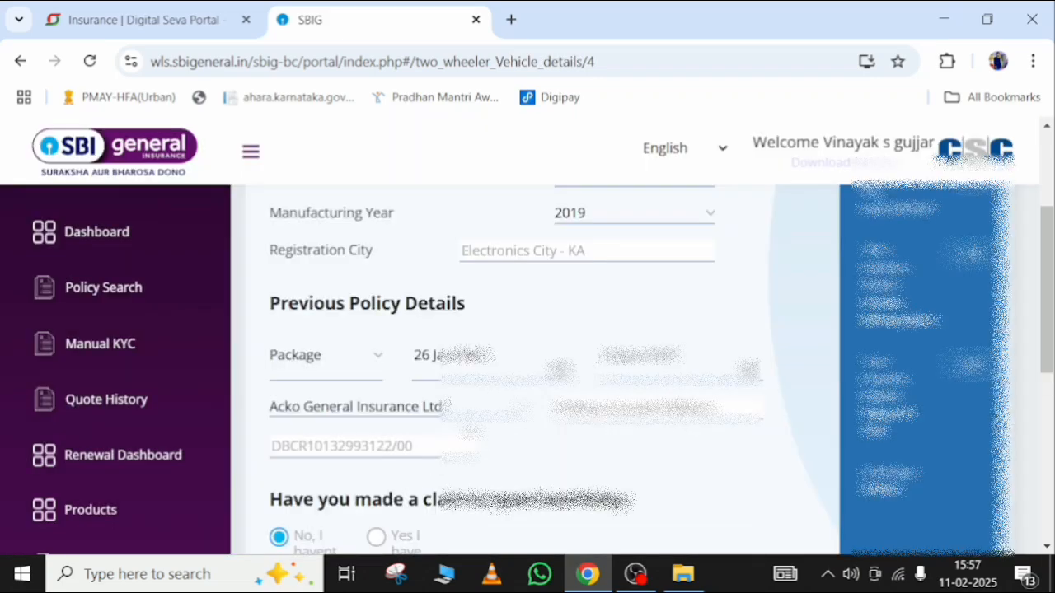
# - Check the vehicle and previous policy details, and set the NCB mentioned on the last policy to 50
pyautogui.scroll(-1, 527, 370)
pyautogui.scroll(2, 528, 369)
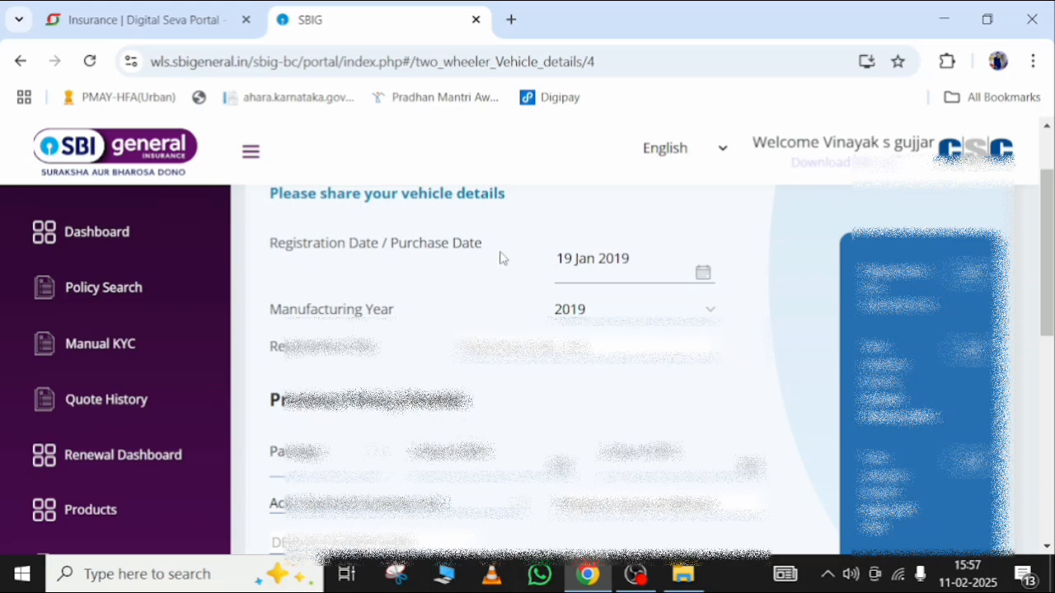
pyautogui.scroll(1, 667, 276)
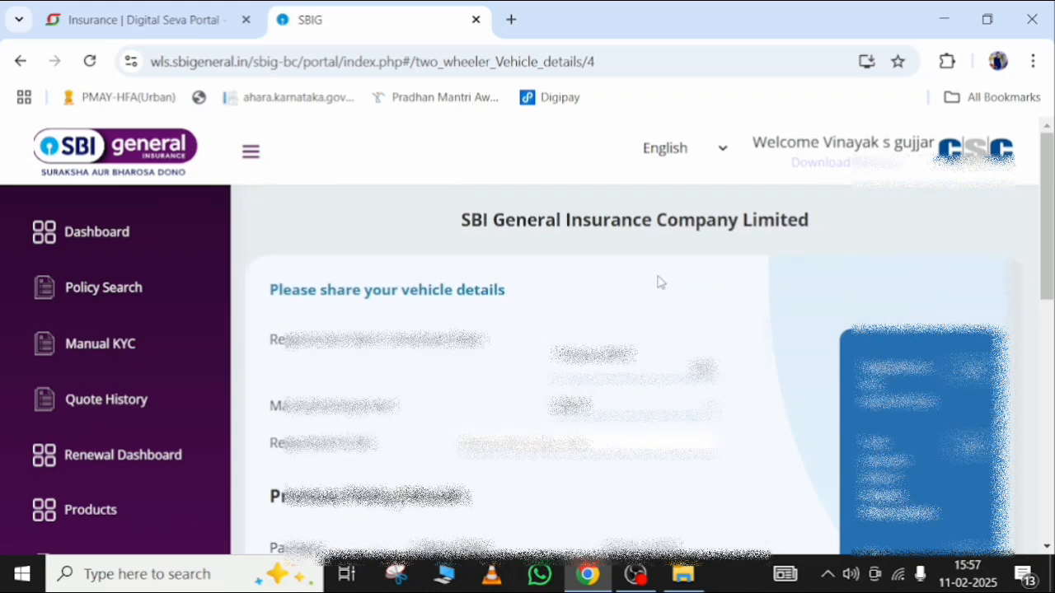
pyautogui.scroll(-2, 659, 282)
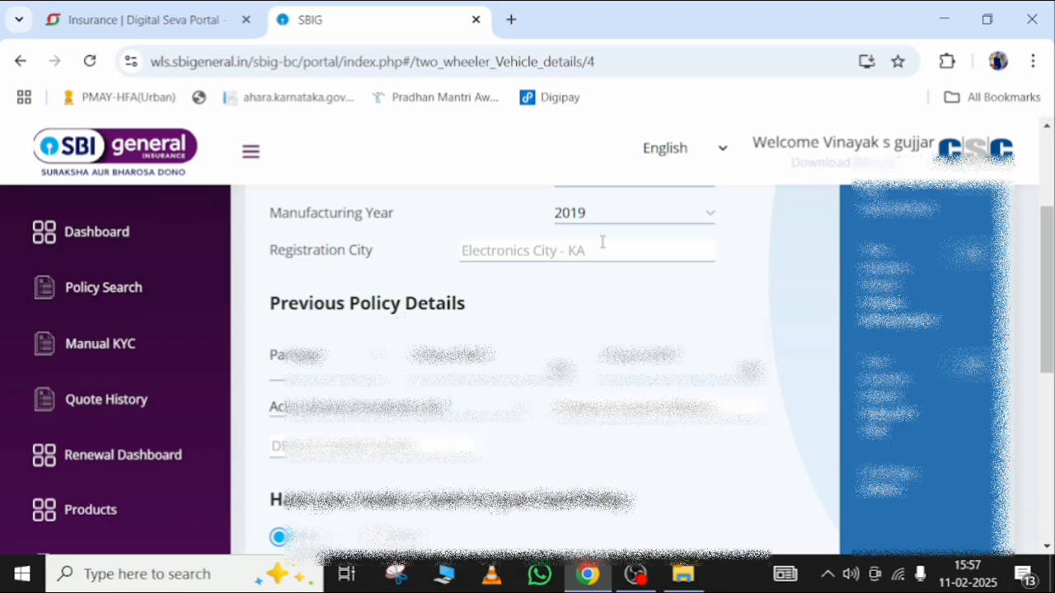
pyautogui.scroll(-1, 613, 276)
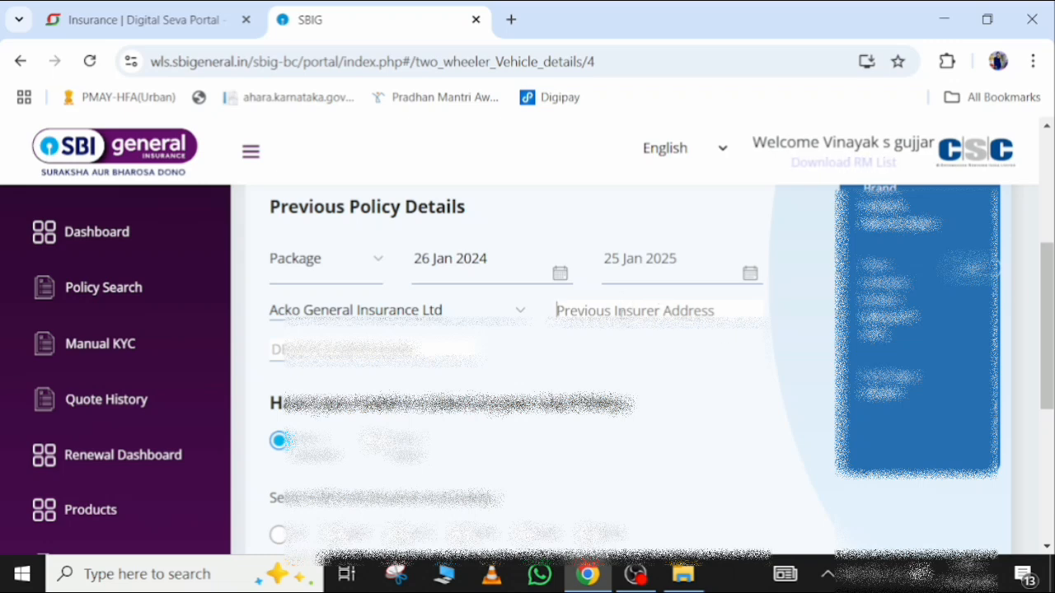
pyautogui.scroll(-3, 620, 311)
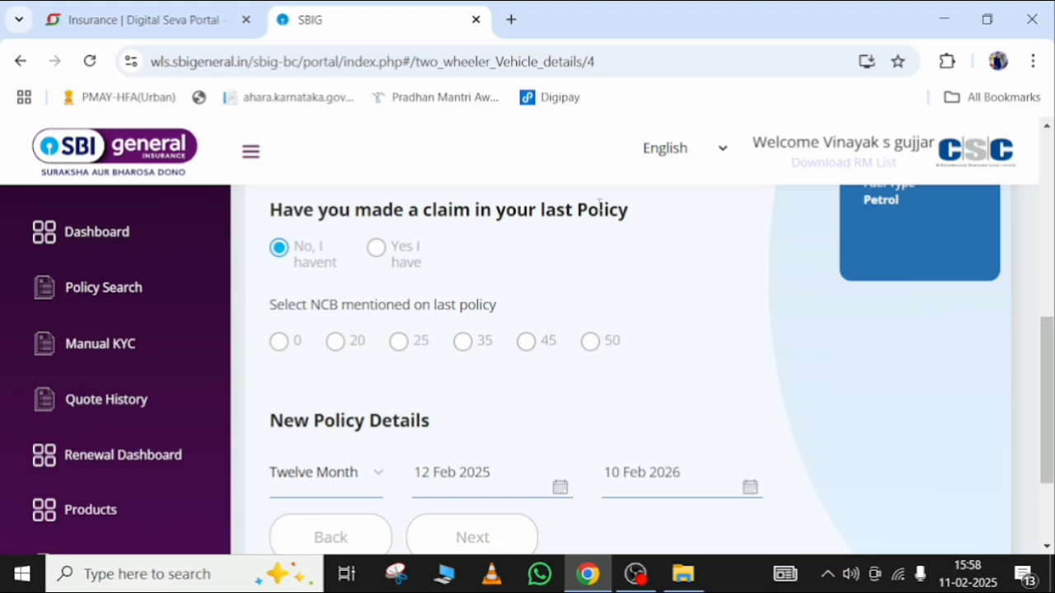
pyautogui.click(590, 344)
pyautogui.click(278, 346)
pyautogui.scroll(2, 648, 353)
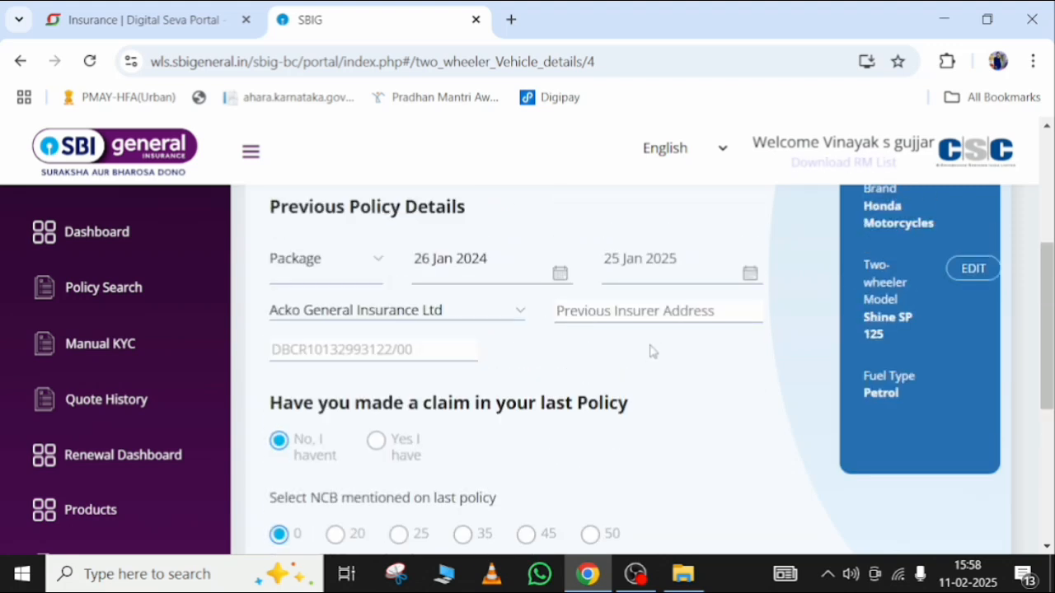
pyautogui.scroll(-1, 649, 351)
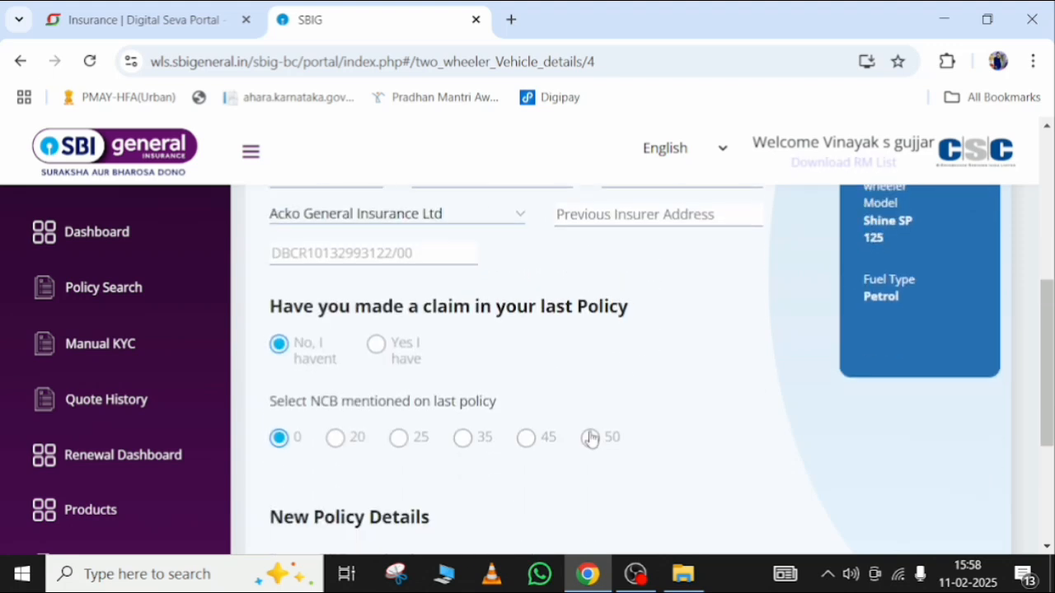
pyautogui.click(590, 438)
# - Enter BANGALORE as the previous insurer address in the previous policy details
pyautogui.scroll(-3, 688, 279)
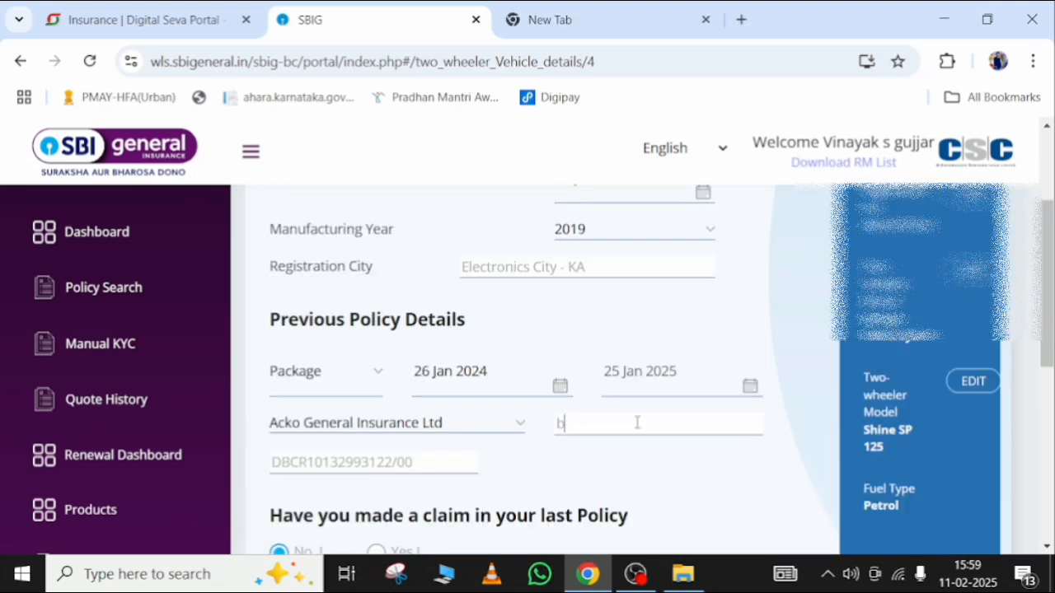
pyautogui.press('BackSpace')
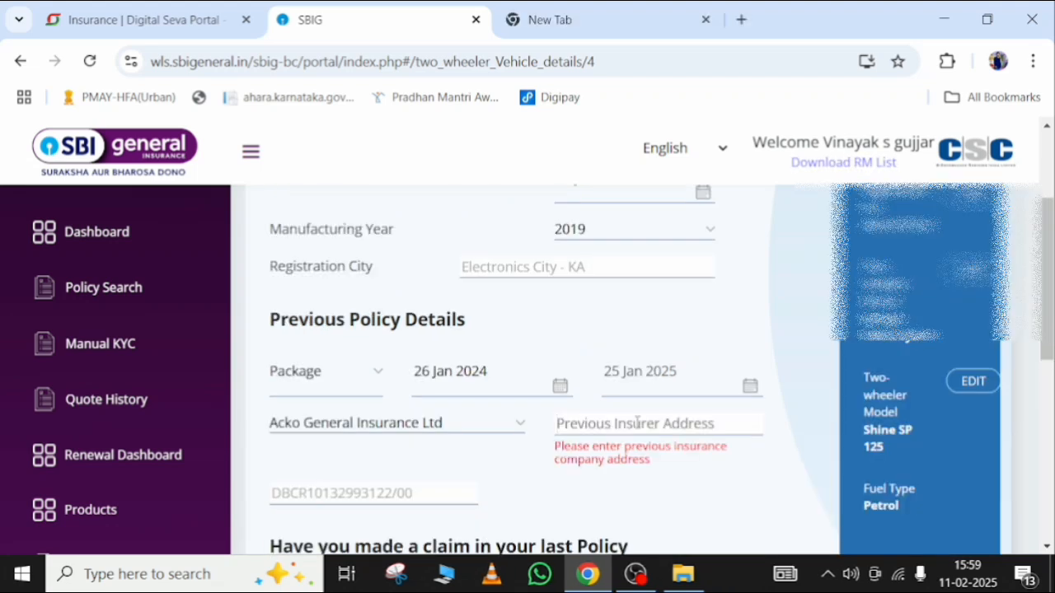
pyautogui.write('BANGA')
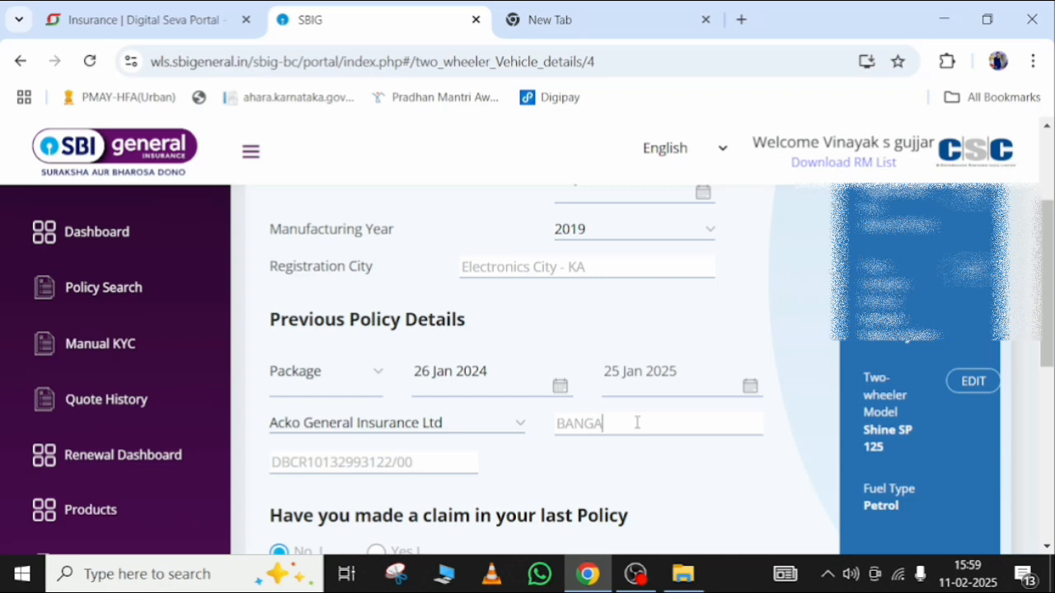
pyautogui.write('LORE')
# - Check the claim and new policy details, and proceed to the comprehensive premium quote
pyautogui.scroll(-1, 733, 414)
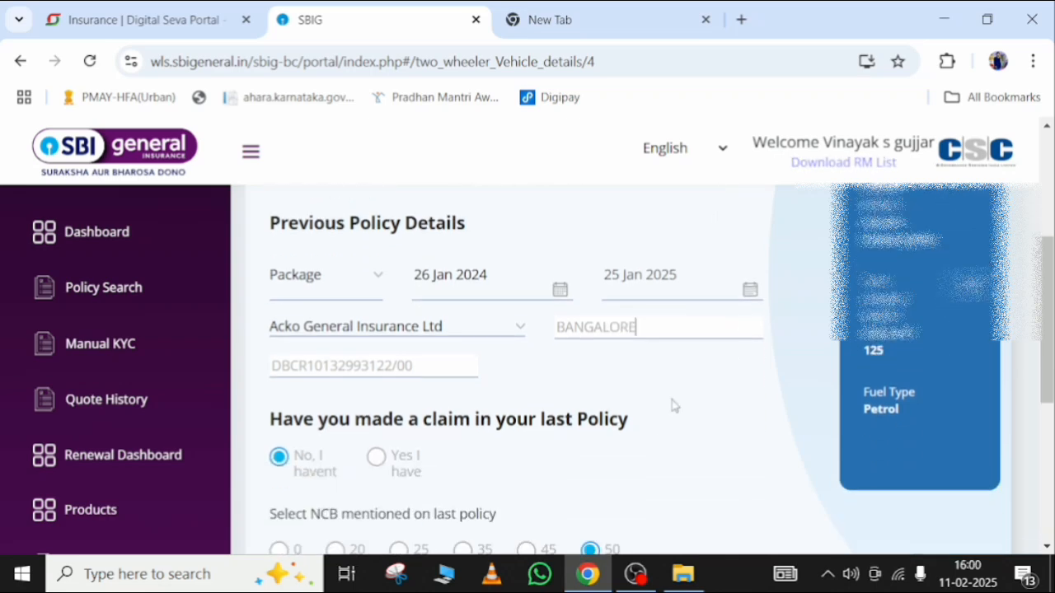
pyautogui.scroll(-2, 629, 346)
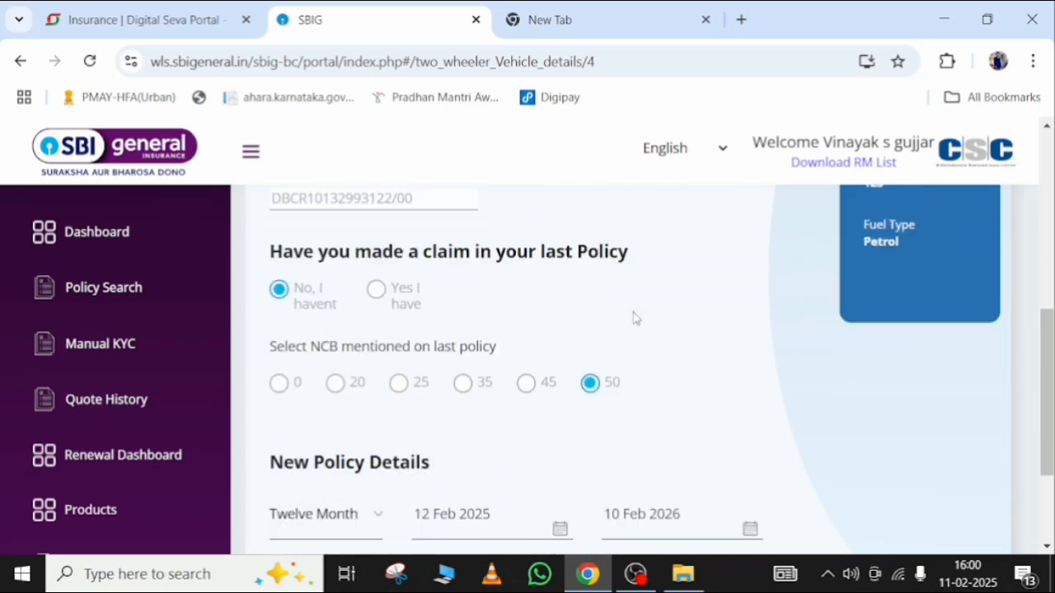
pyautogui.scroll(-2, 648, 318)
pyautogui.click(487, 408)
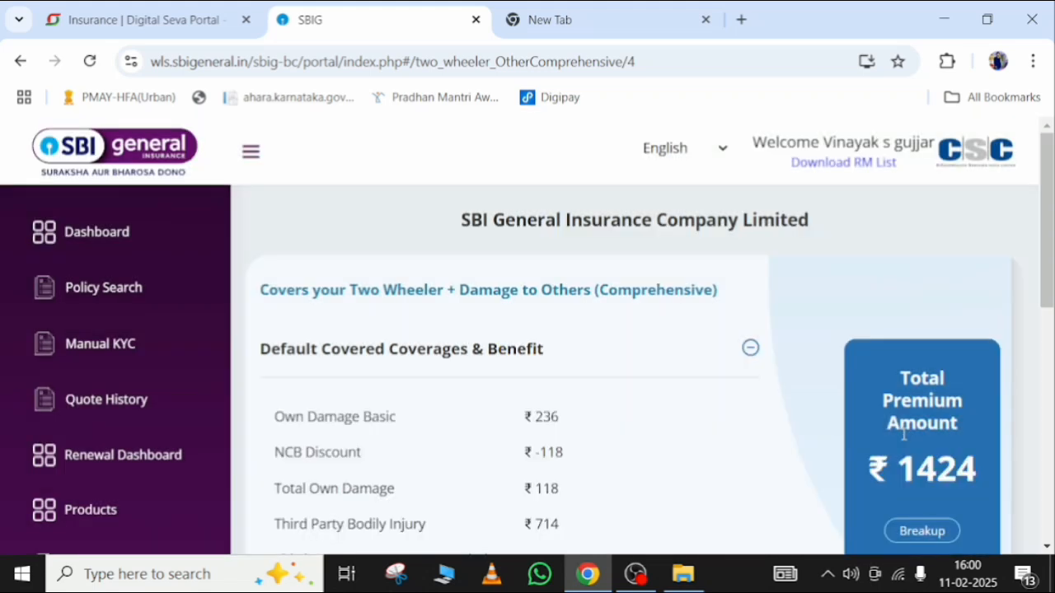
# - Examine the comprehensive premium's covered items, the insured declared value and the optional add-on covers
pyautogui.scroll(-1, 574, 422)
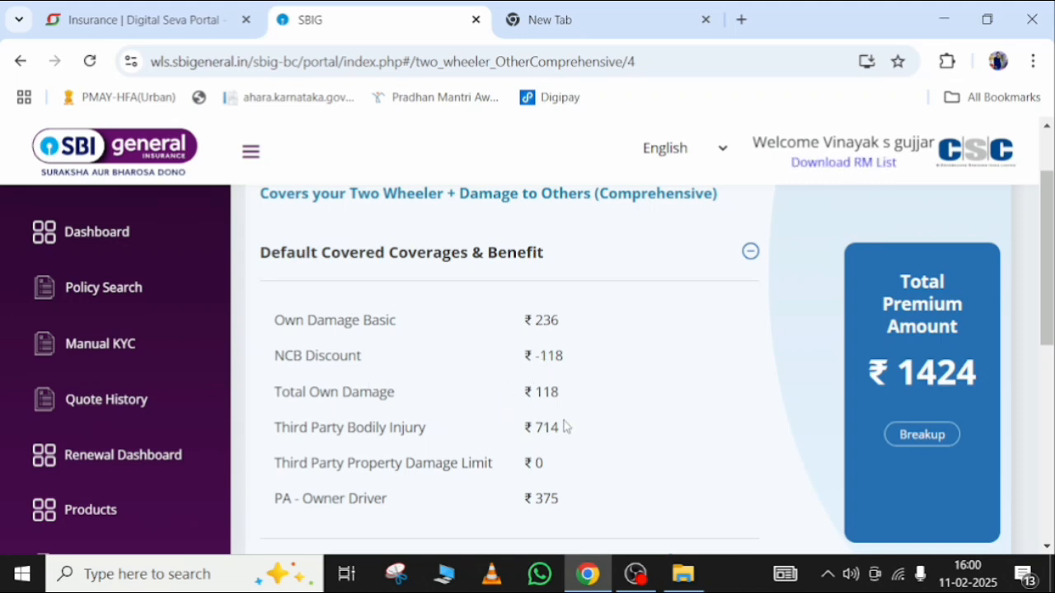
pyautogui.scroll(-1, 588, 418)
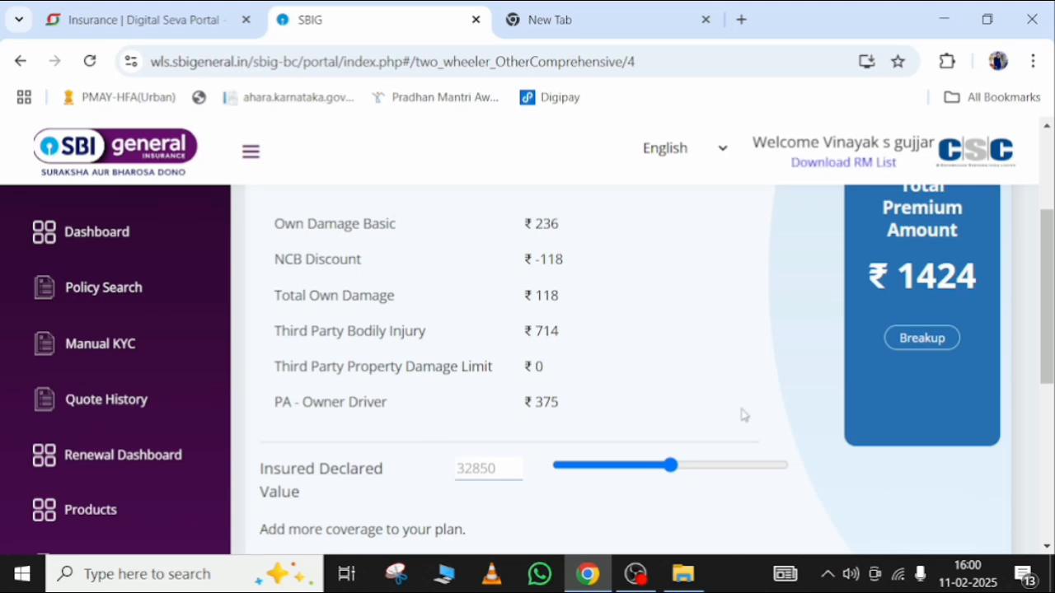
pyautogui.scroll(1, 349, 504)
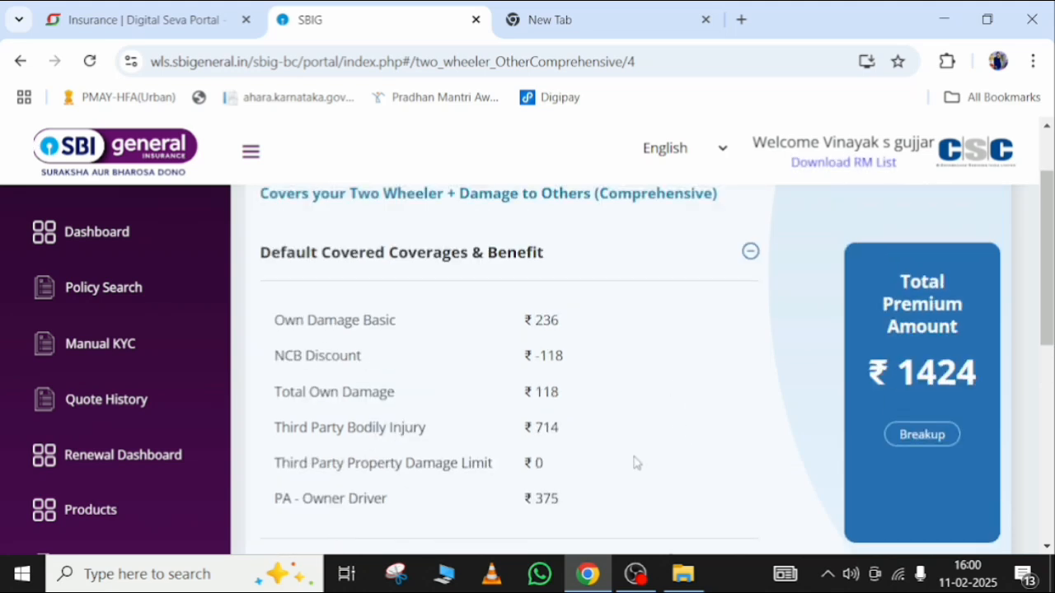
pyautogui.scroll(-2, 600, 437)
pyautogui.scroll(-2, 600, 437)
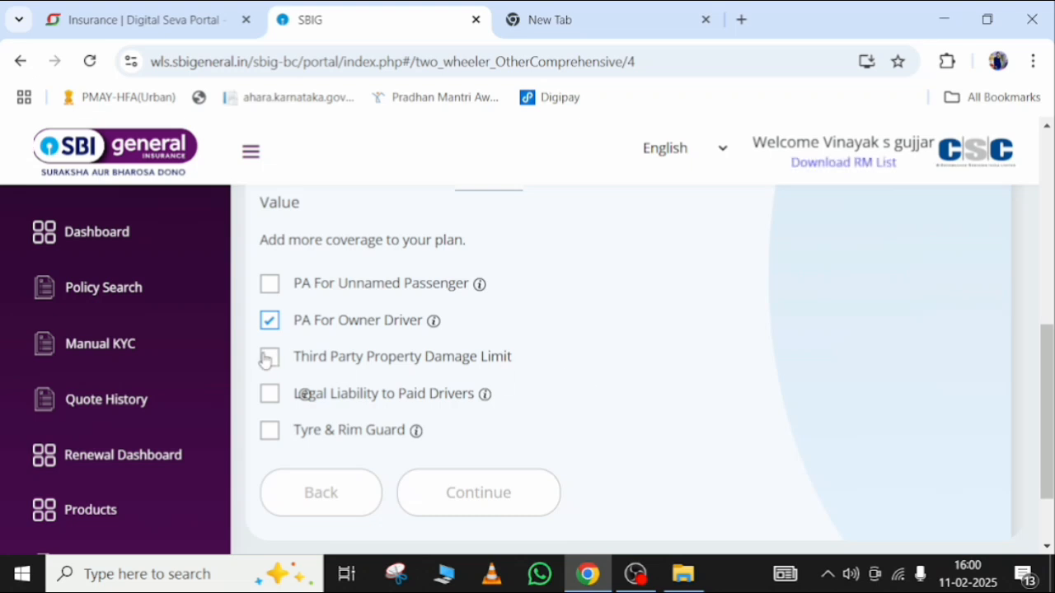
pyautogui.scroll(1, 1020, 405)
pyautogui.scroll(3, 1020, 405)
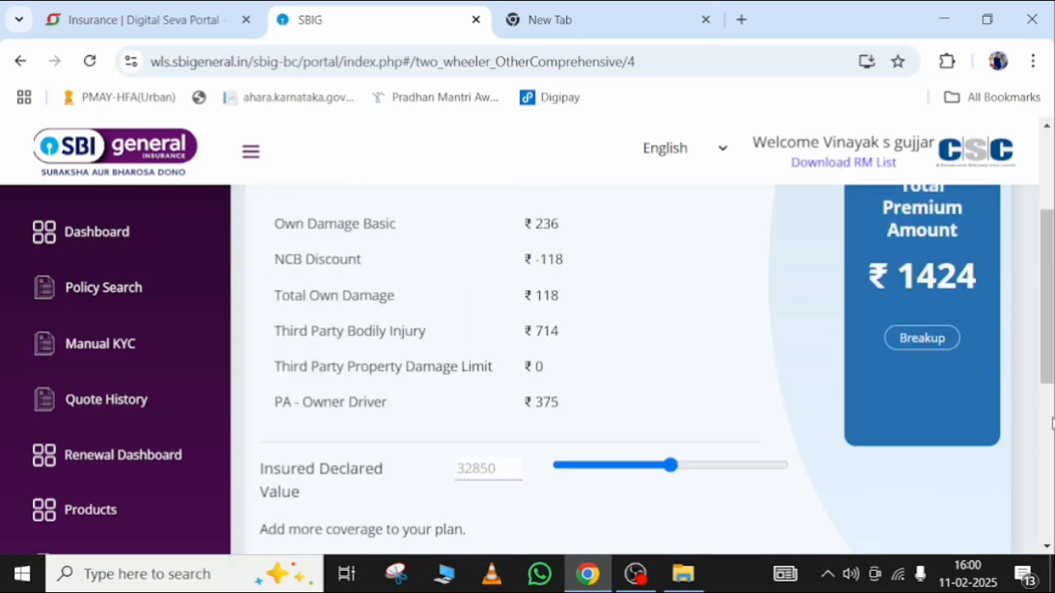
pyautogui.scroll(-1, 478, 500)
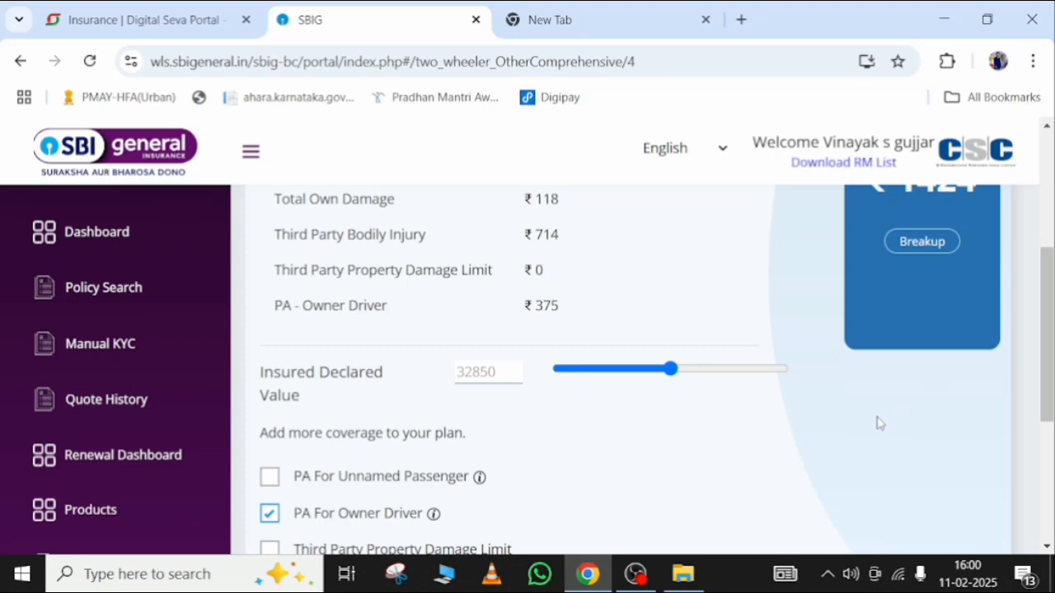
# - Remove the PA For Owner Driver cover, accept the compulsory cover notice and recalculate the premium
pyautogui.click(267, 515)
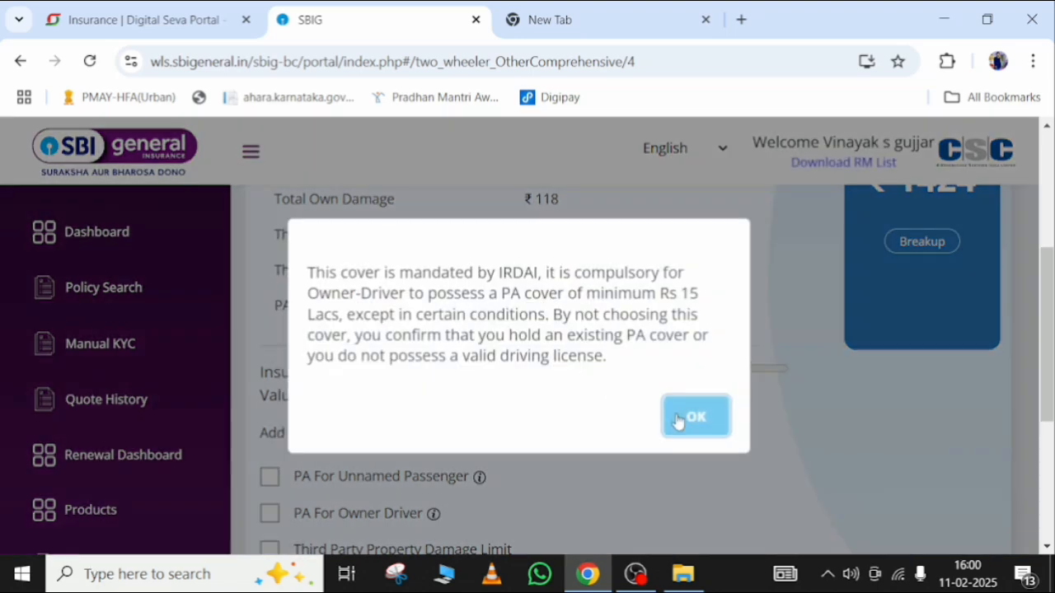
pyautogui.click(694, 417)
pyautogui.scroll(4, 608, 448)
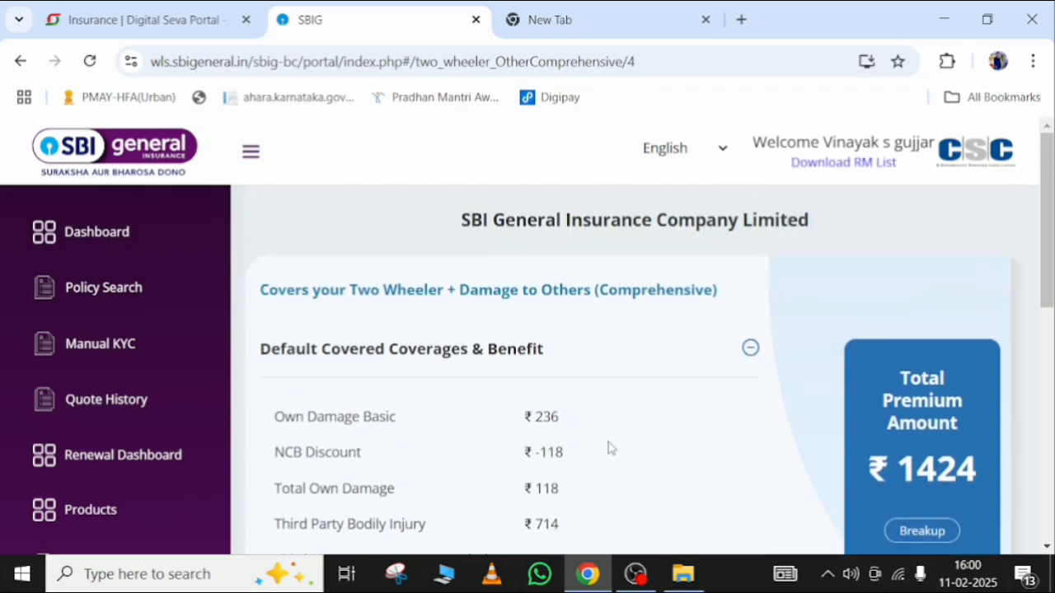
pyautogui.scroll(-10, 607, 448)
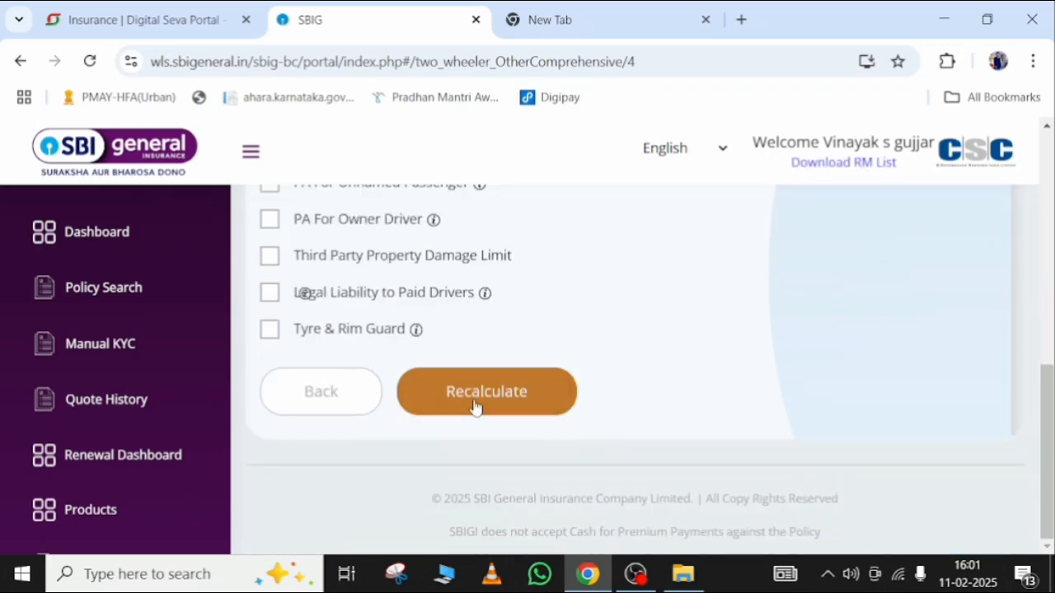
pyautogui.click(474, 404)
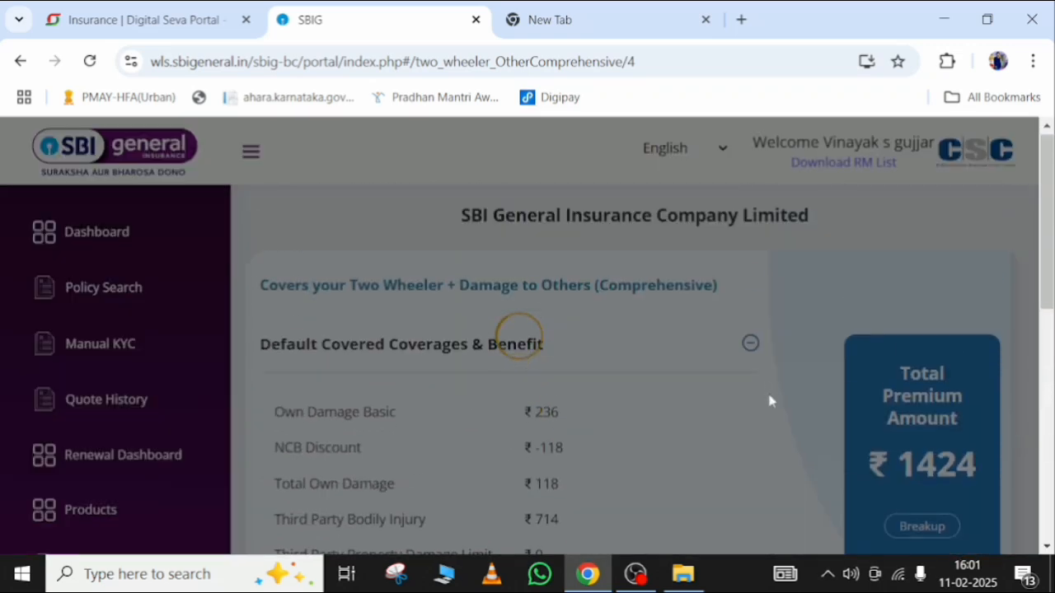
# - Raise the Insured Declared Value to 39419 and recalculate the premium
pyautogui.scroll(-4, 769, 403)
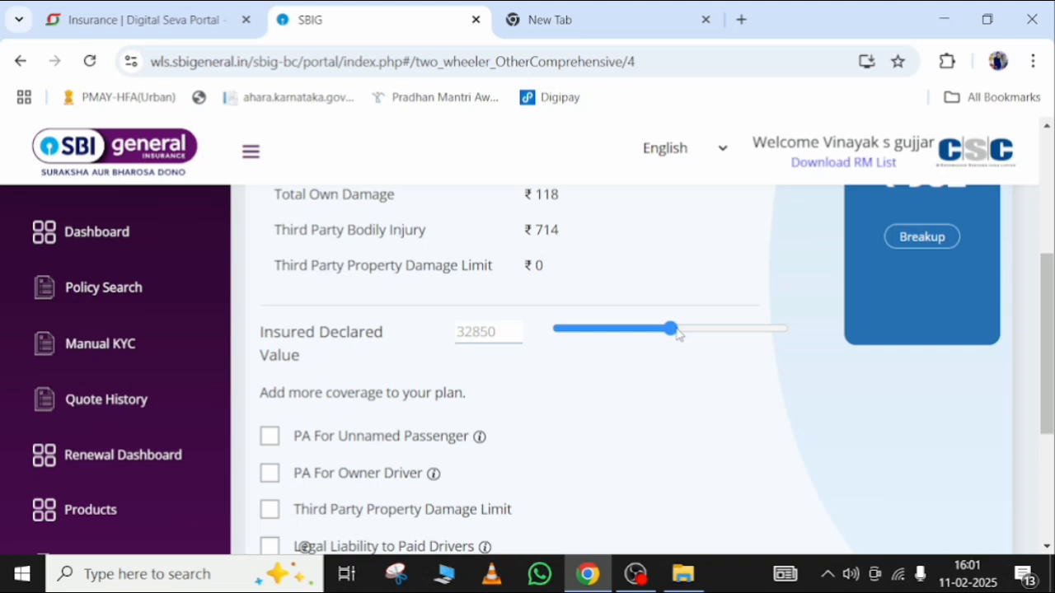
pyautogui.moveTo(676, 328); pyautogui.dragTo(787, 339)
pyautogui.scroll(1, 824, 396)
pyautogui.scroll(2, 824, 401)
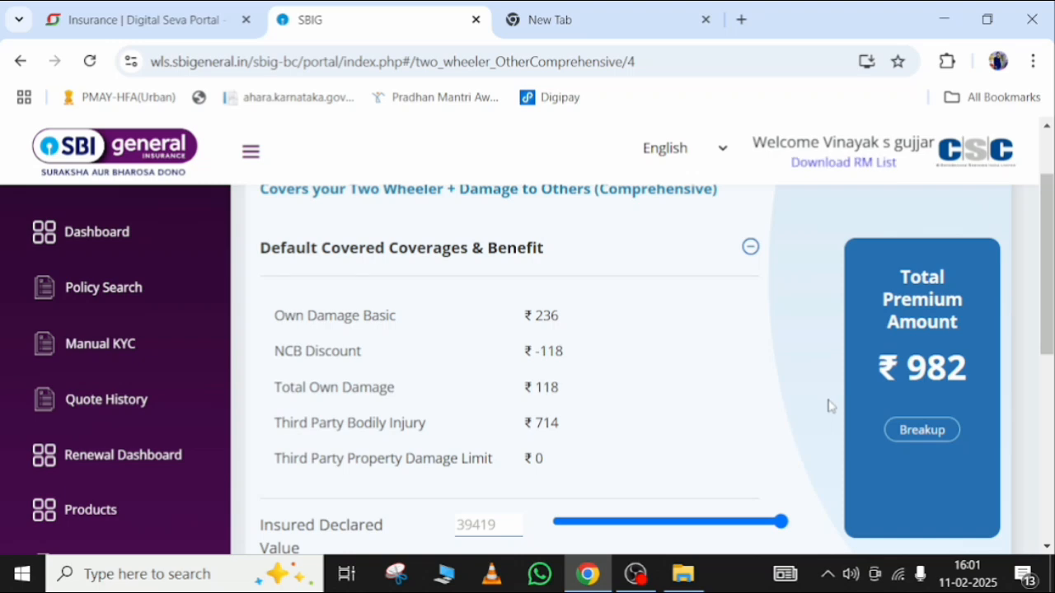
pyautogui.scroll(-5, 830, 405)
pyautogui.click(536, 456)
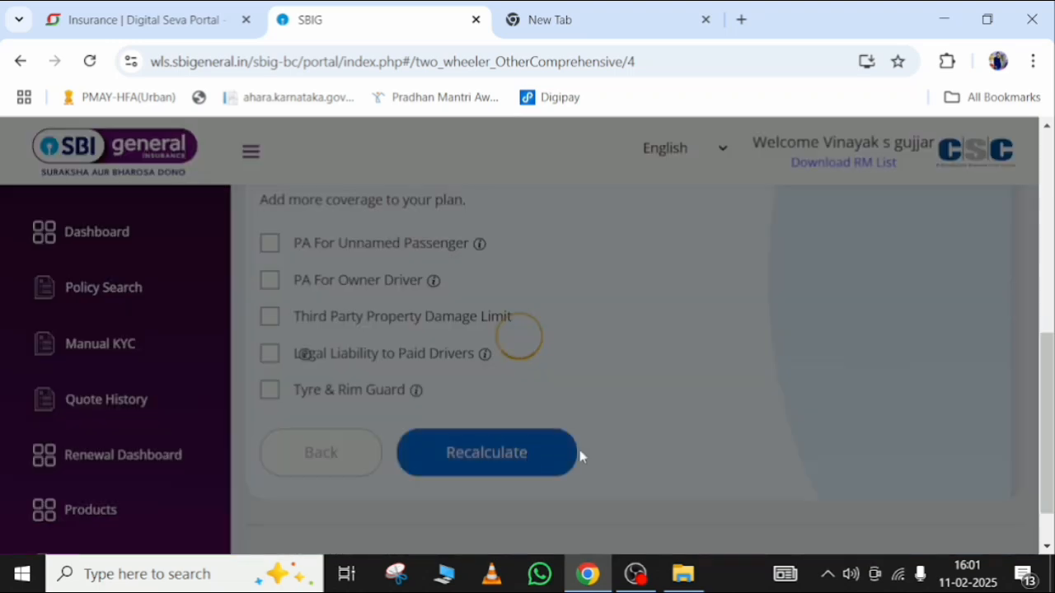
pyautogui.scroll(3, 811, 432)
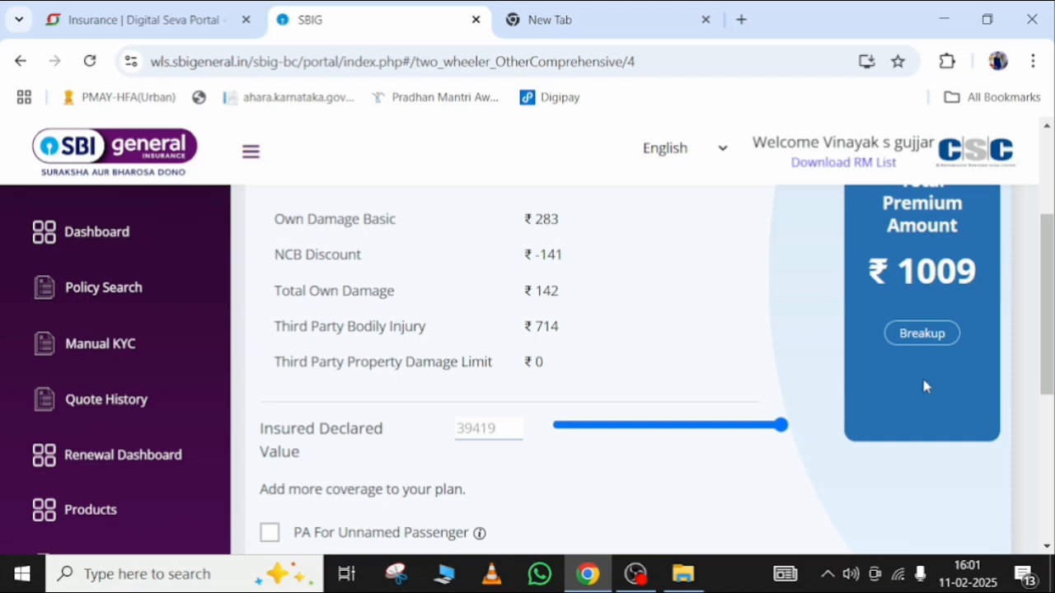
# - Lower the Insured Declared Value to 39222 and recalculate the premium
pyautogui.scroll(1, 924, 378)
pyautogui.moveTo(787, 467); pyautogui.dragTo(781, 468)
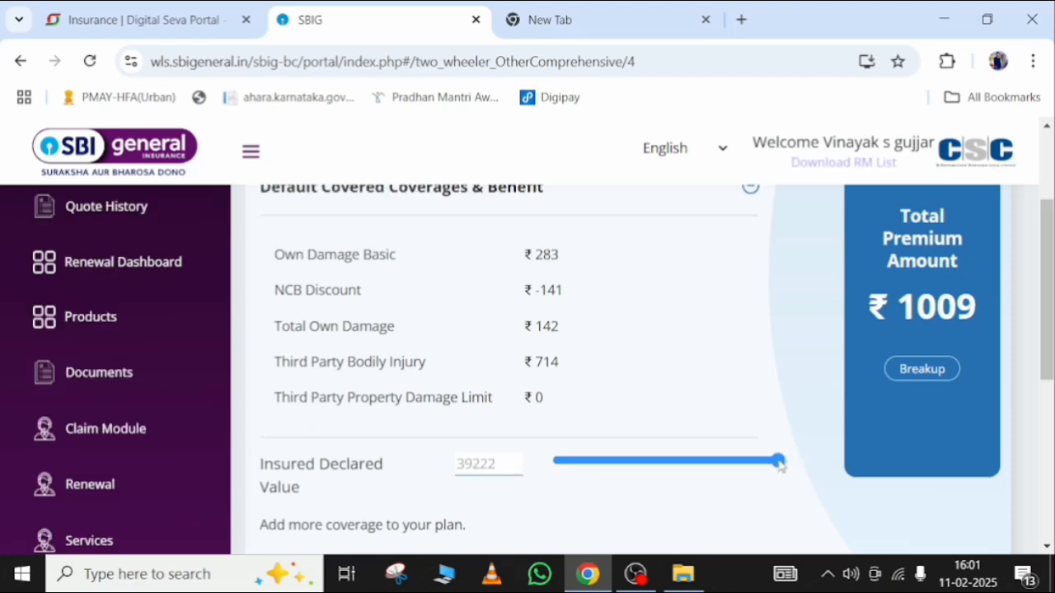
pyautogui.scroll(-4, 855, 440)
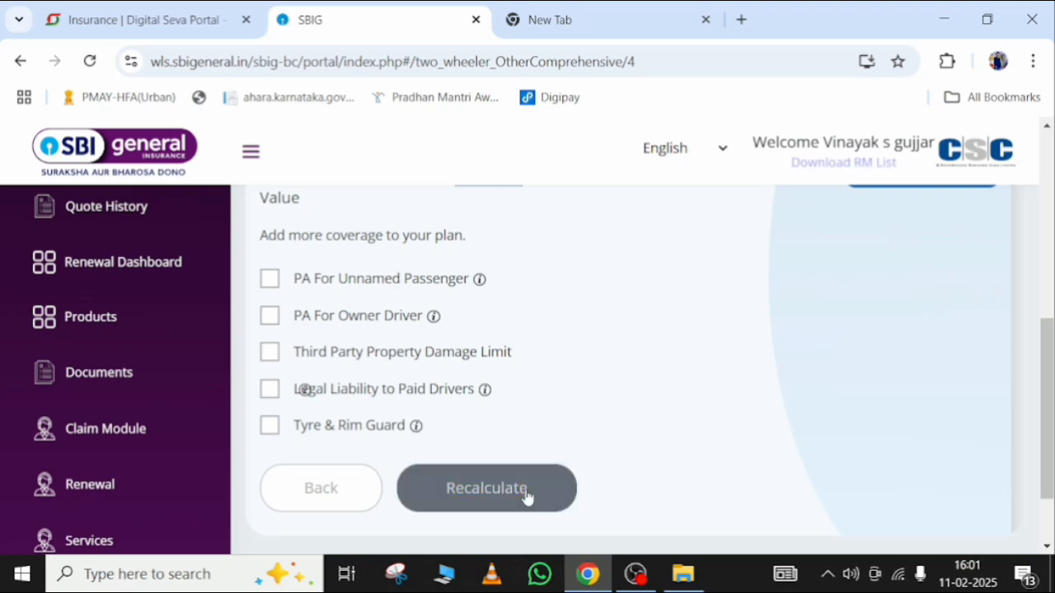
pyautogui.click(526, 494)
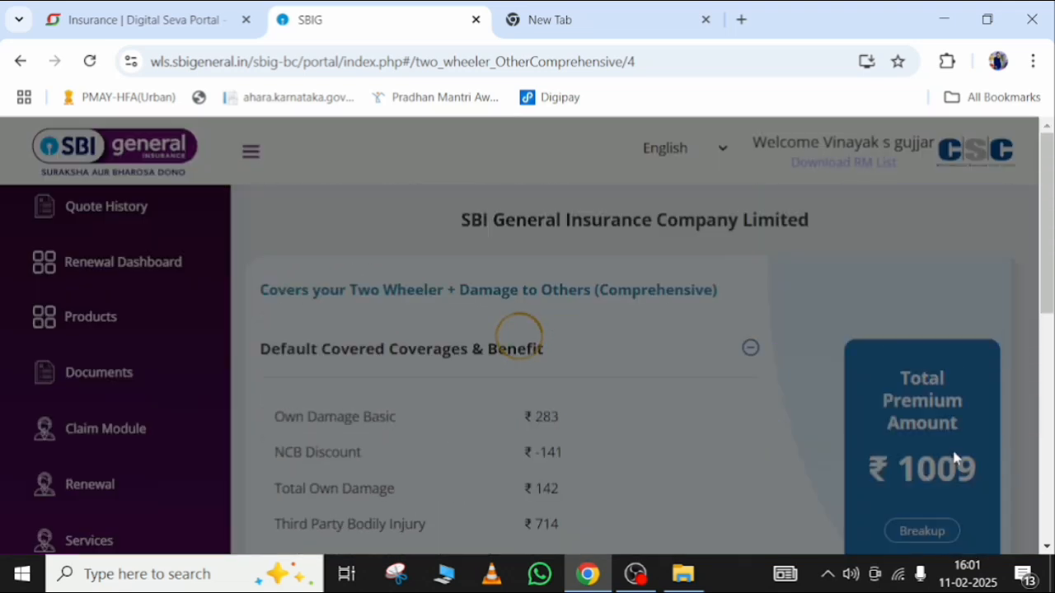
pyautogui.scroll(-4, 954, 451)
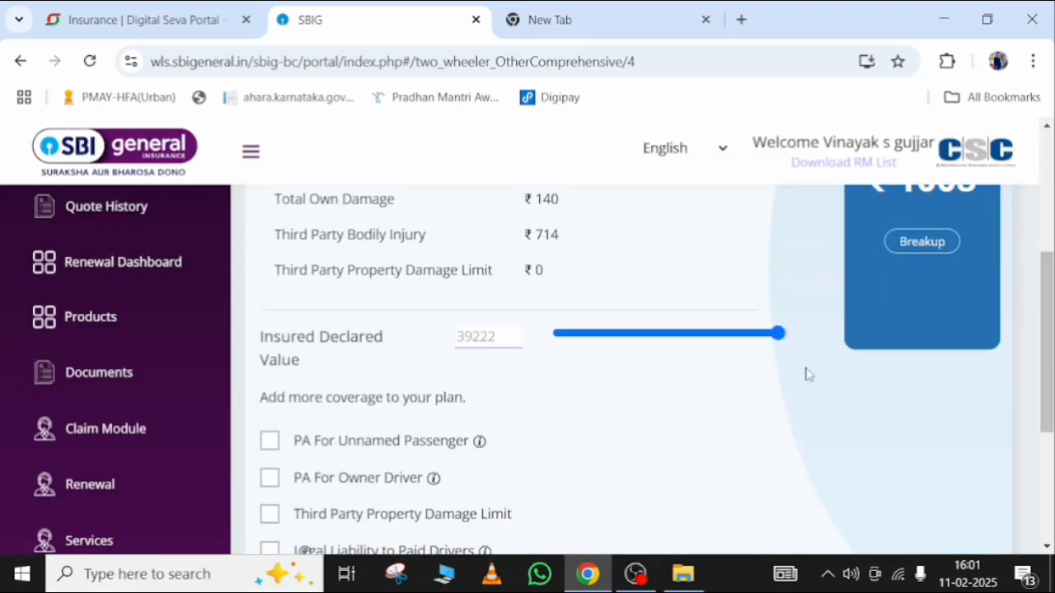
# - Lower the Insured Declared Value to 38305
pyautogui.moveTo(779, 334); pyautogui.dragTo(762, 336)
pyautogui.scroll(-3, 772, 401)
pyautogui.scroll(5, 774, 389)
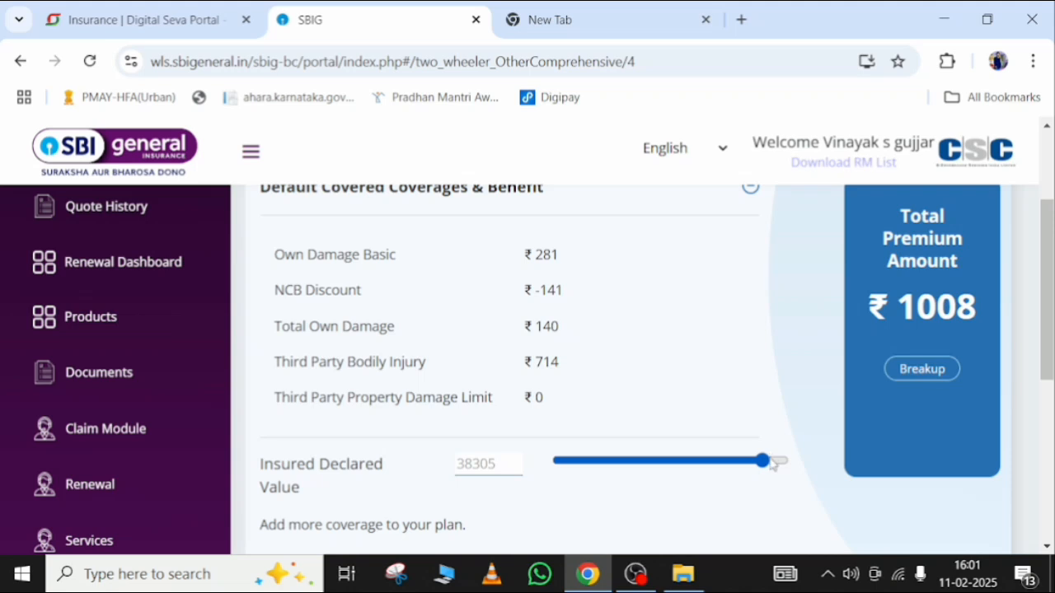
# - Set the Insured Declared Value back to 39419, recalculate the premium and continue with the quote
pyautogui.moveTo(772, 463); pyautogui.dragTo(794, 464)
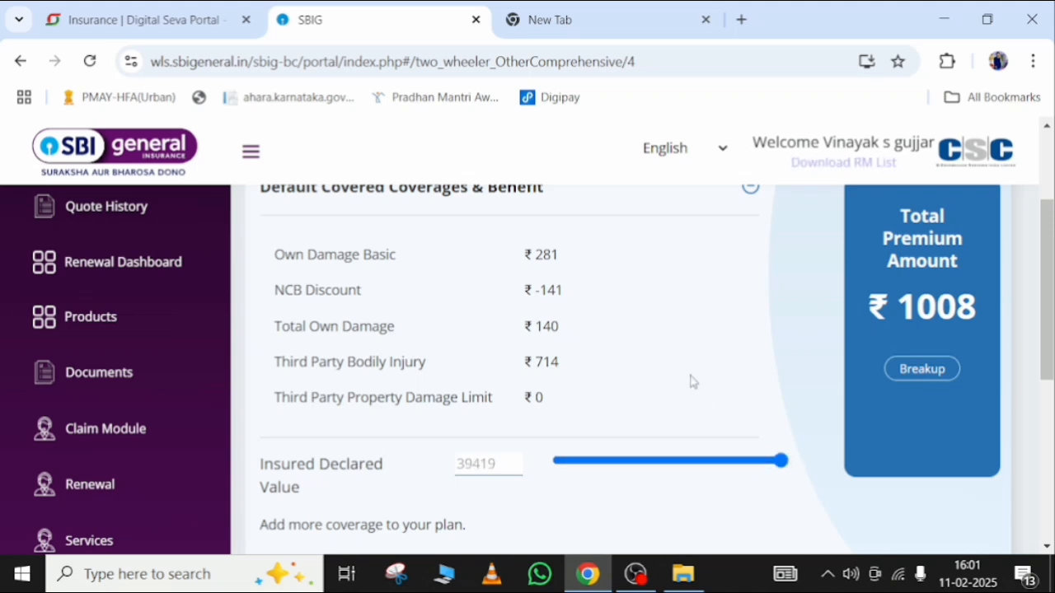
pyautogui.scroll(-4, 770, 365)
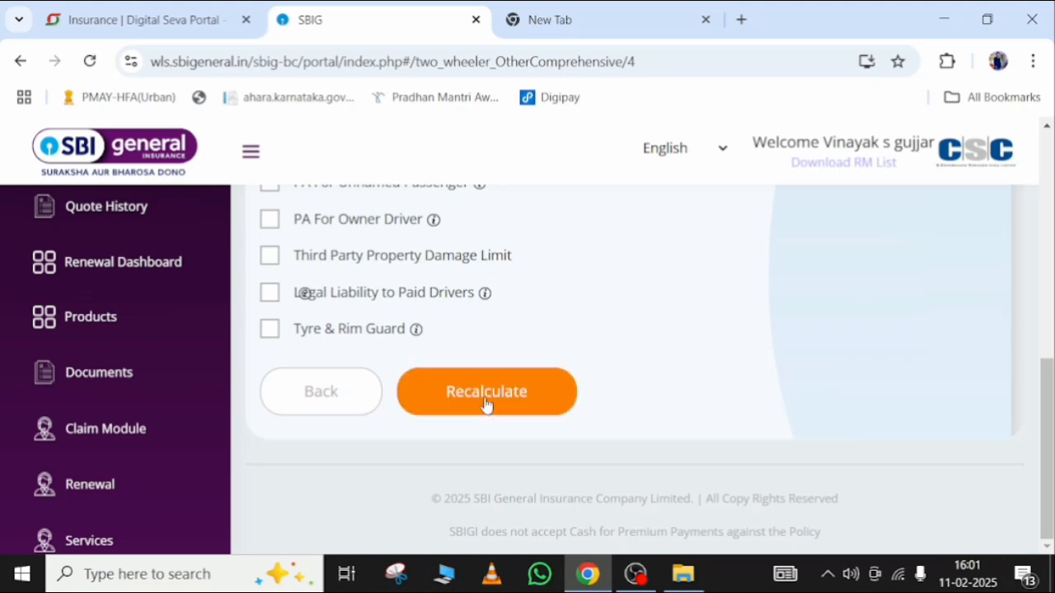
pyautogui.click(487, 393)
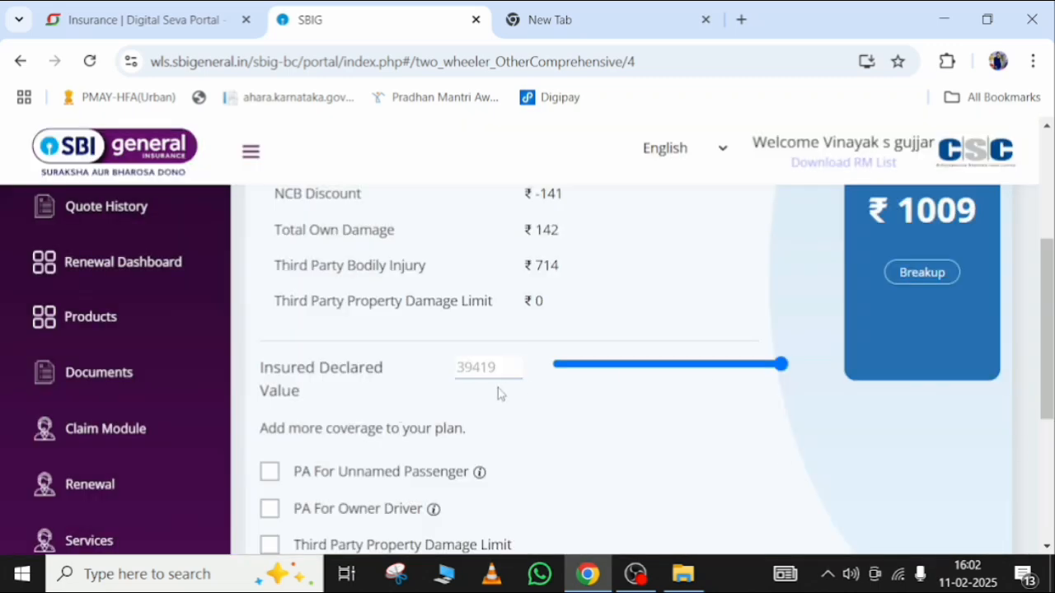
pyautogui.scroll(-4, 698, 421)
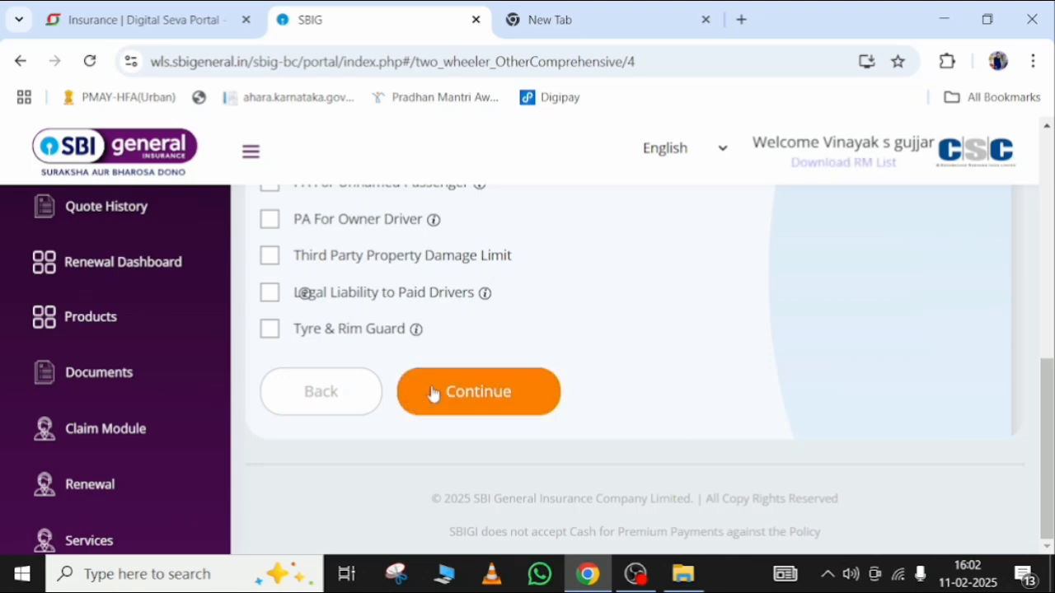
pyautogui.click(480, 391)
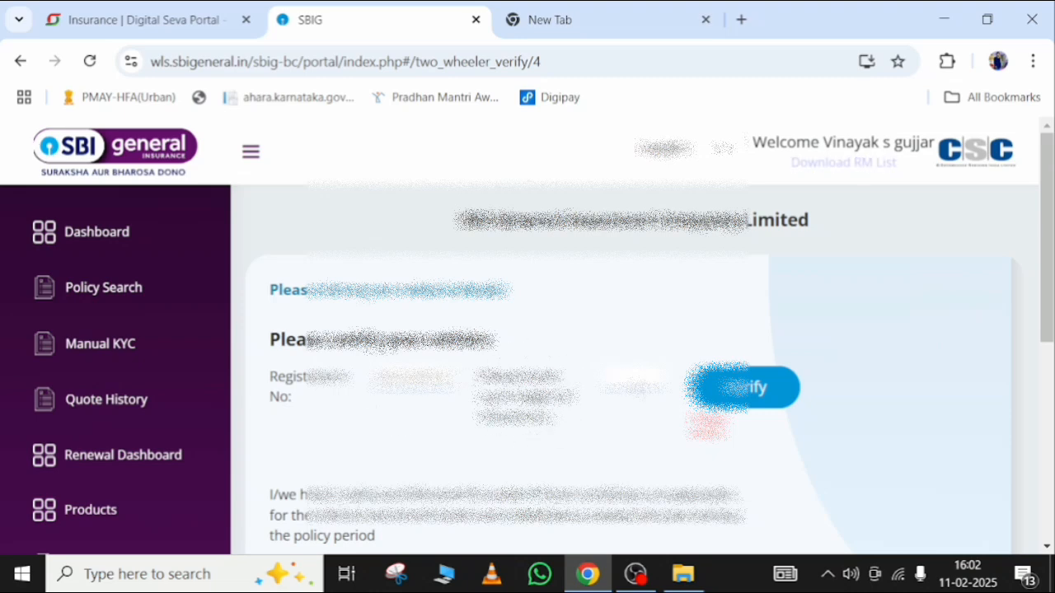
# - Verify the vehicle by its registration number, keep Yes for the valid PUC or fitness certificate declaration and continue
pyautogui.click(749, 386)
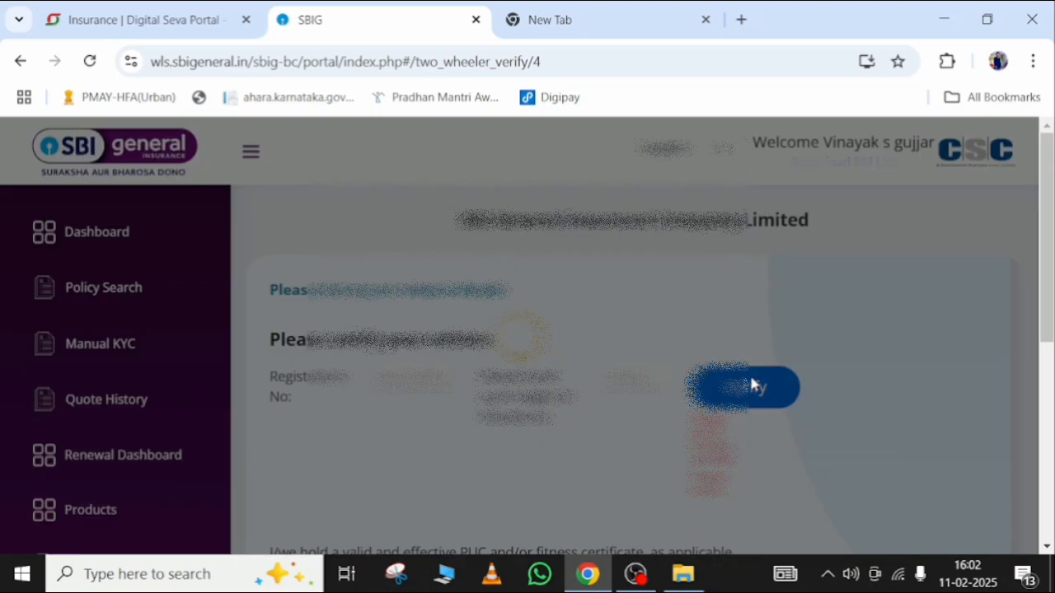
pyautogui.scroll(-3, 545, 372)
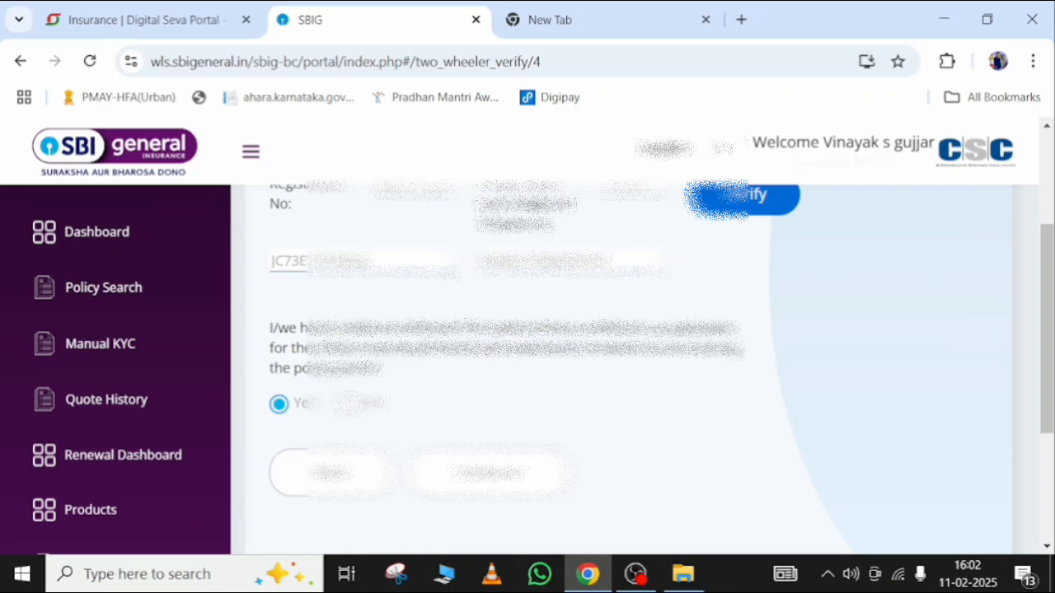
pyautogui.scroll(1, 627, 363)
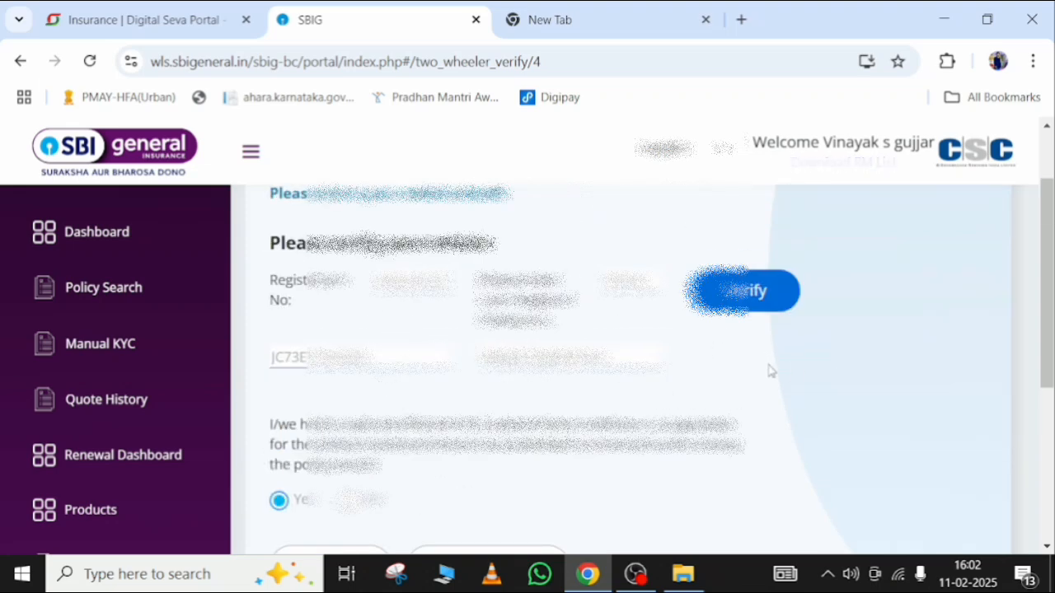
pyautogui.scroll(-2, 768, 369)
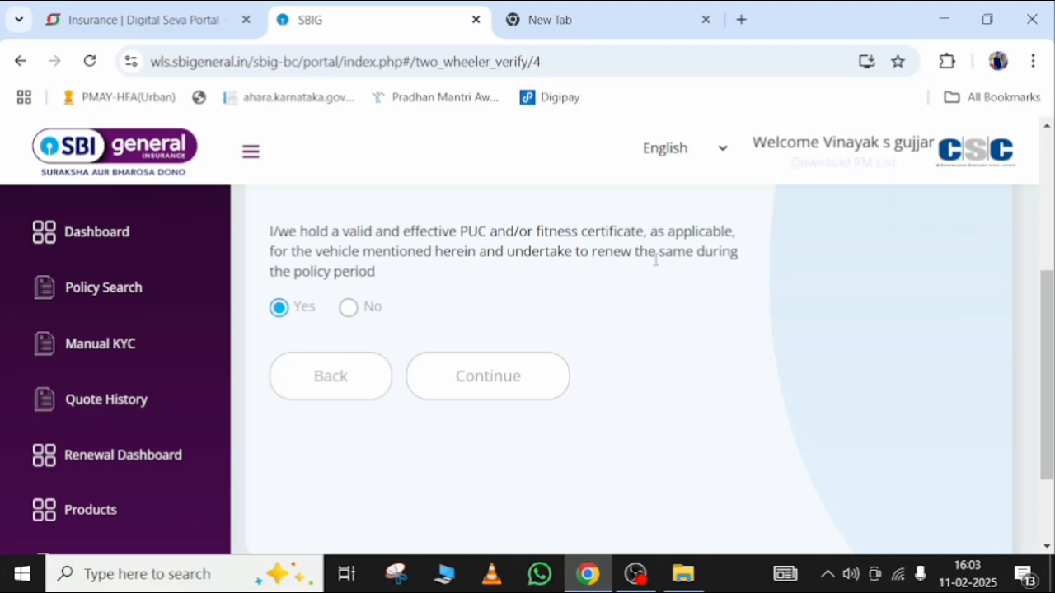
pyautogui.click(502, 397)
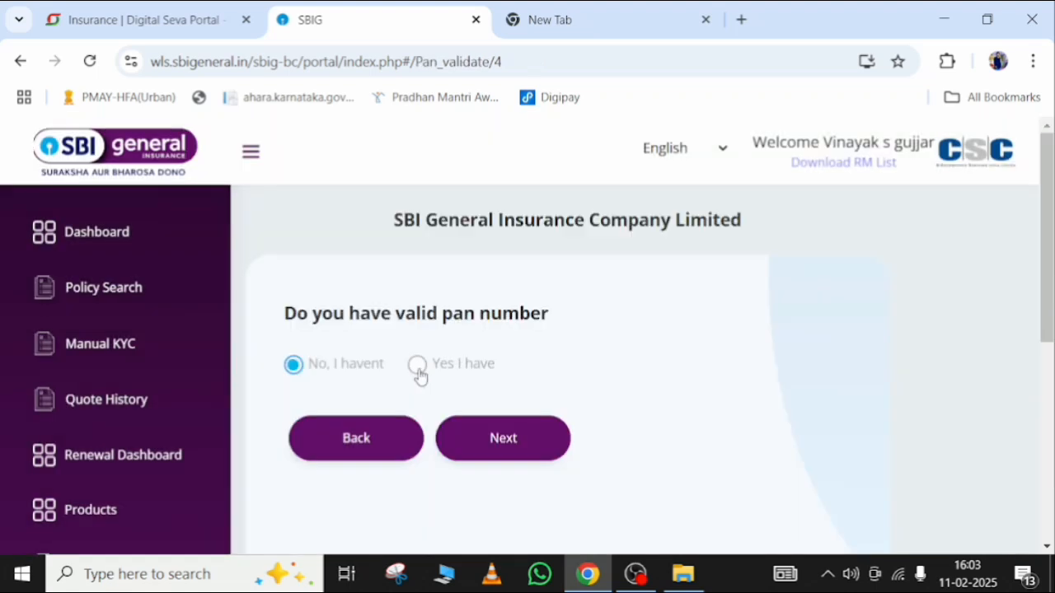
# - Choose Yes I have for the valid PAN question, enter the owner's PAN number and date of birth, and verify them
pyautogui.click(420, 368)
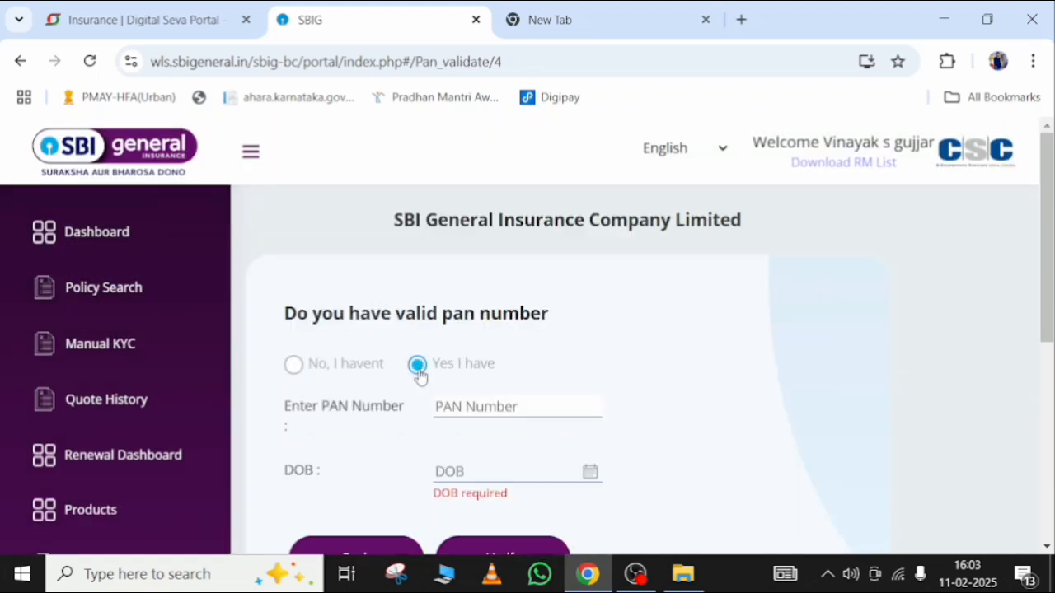
pyautogui.click(293, 366)
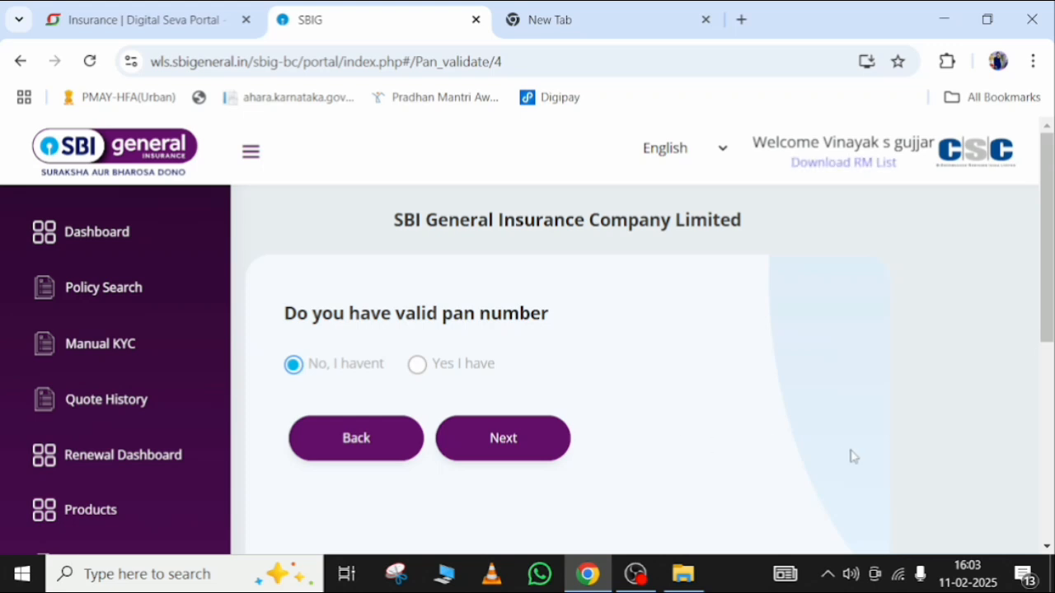
pyautogui.click(416, 366)
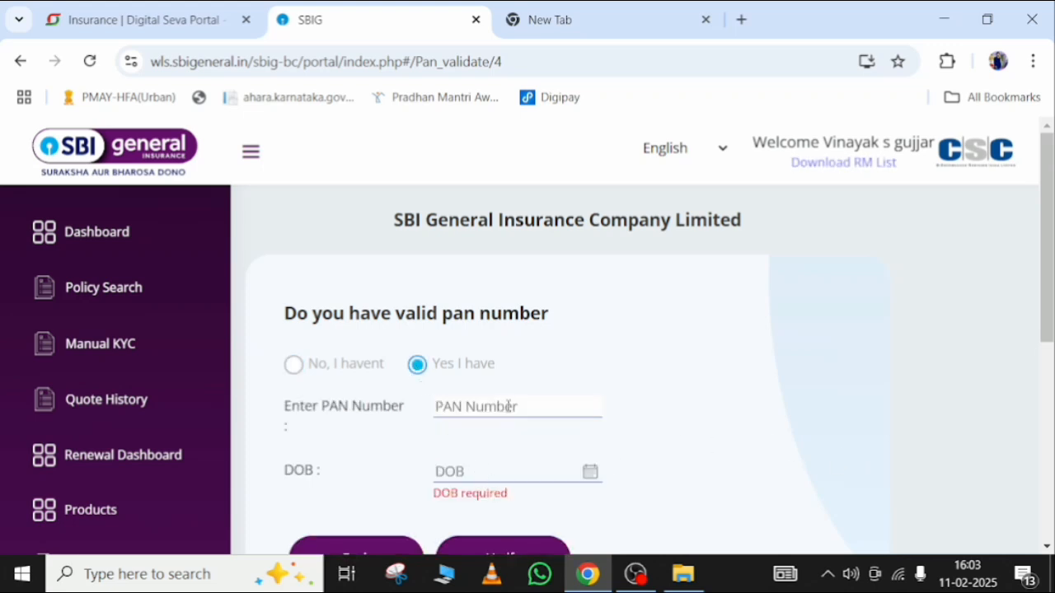
pyautogui.click(508, 471)
pyautogui.click(758, 440)
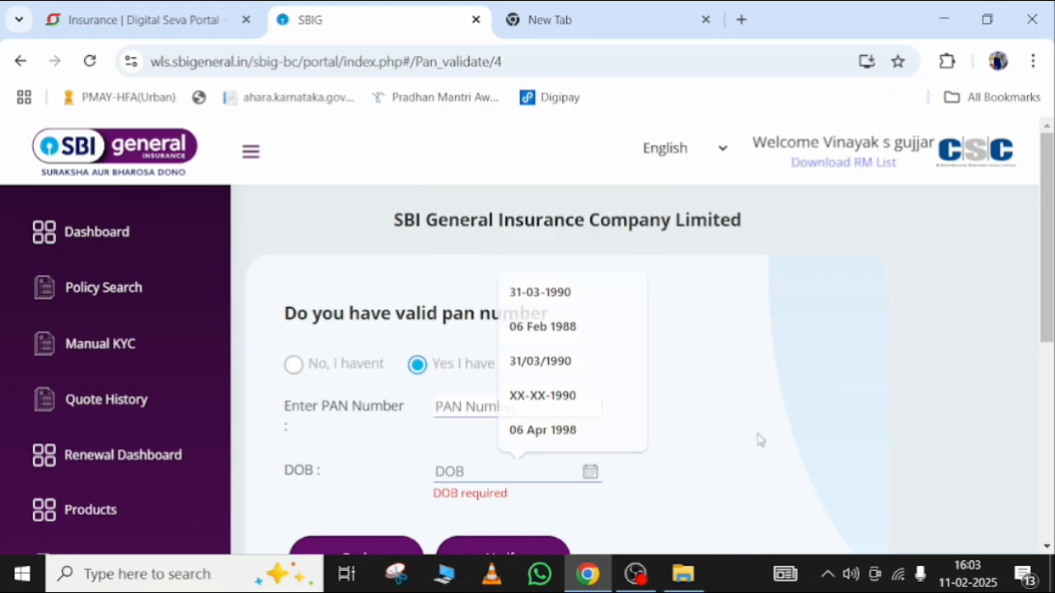
pyautogui.scroll(-1, 736, 464)
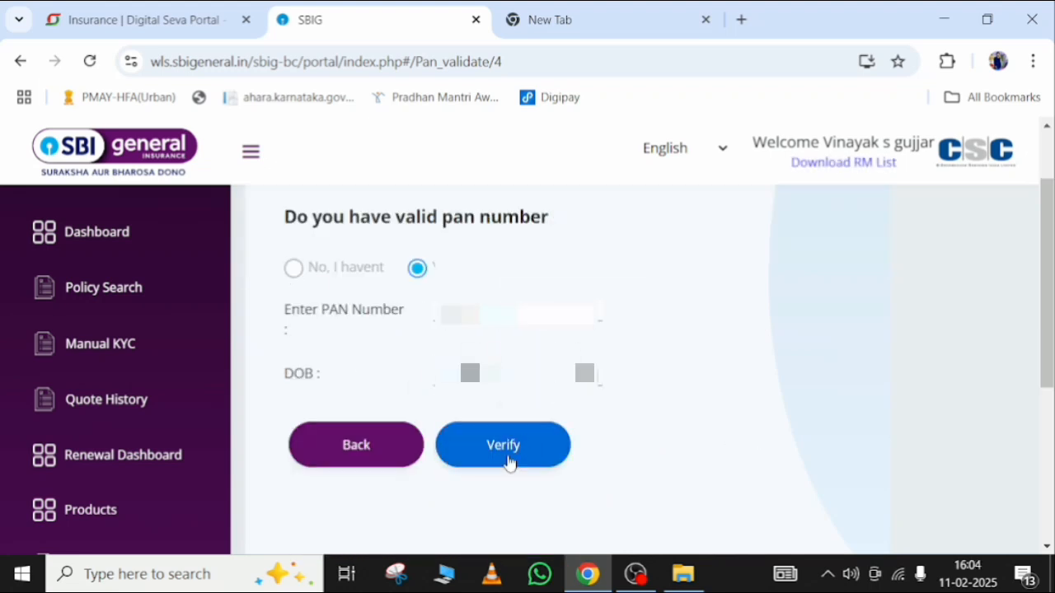
pyautogui.click(505, 445)
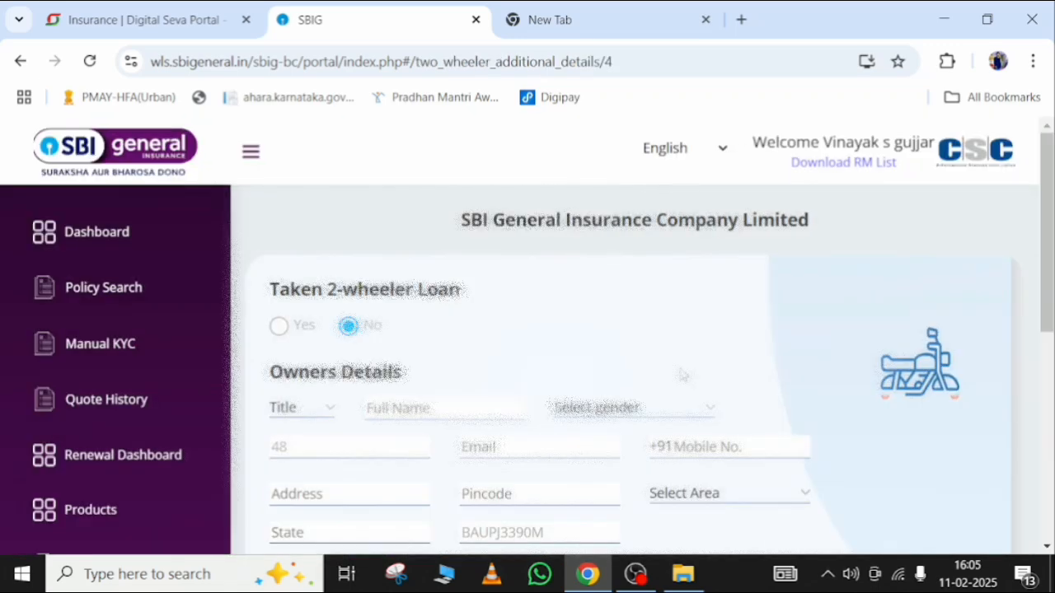
# - Fill in the owner's details, keep No for the two-wheeler loan, bank account and both EIA account questions, and continue
pyautogui.scroll(-5, 680, 375)
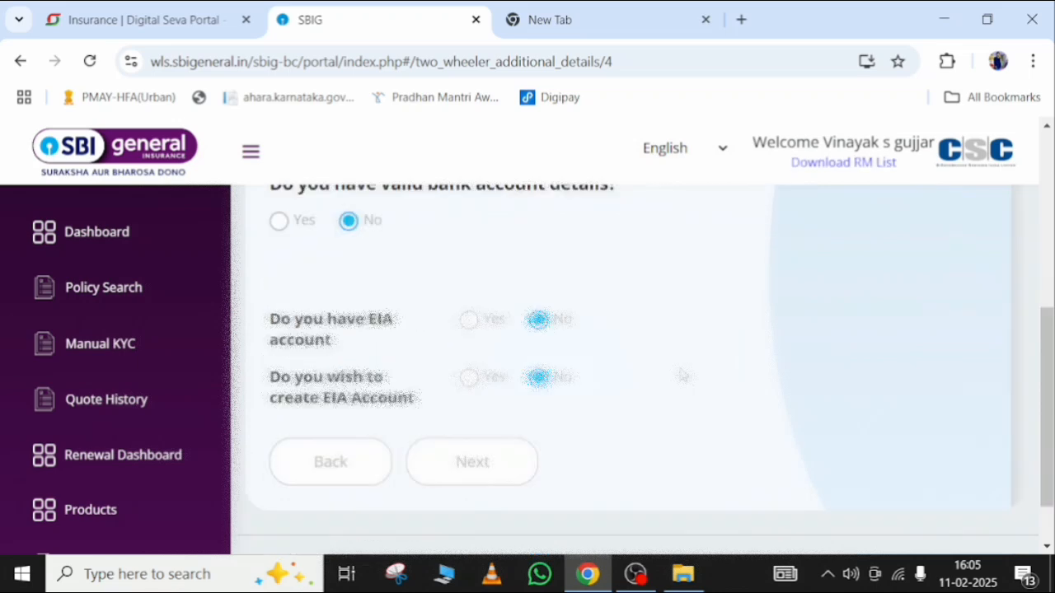
pyautogui.scroll(5, 681, 375)
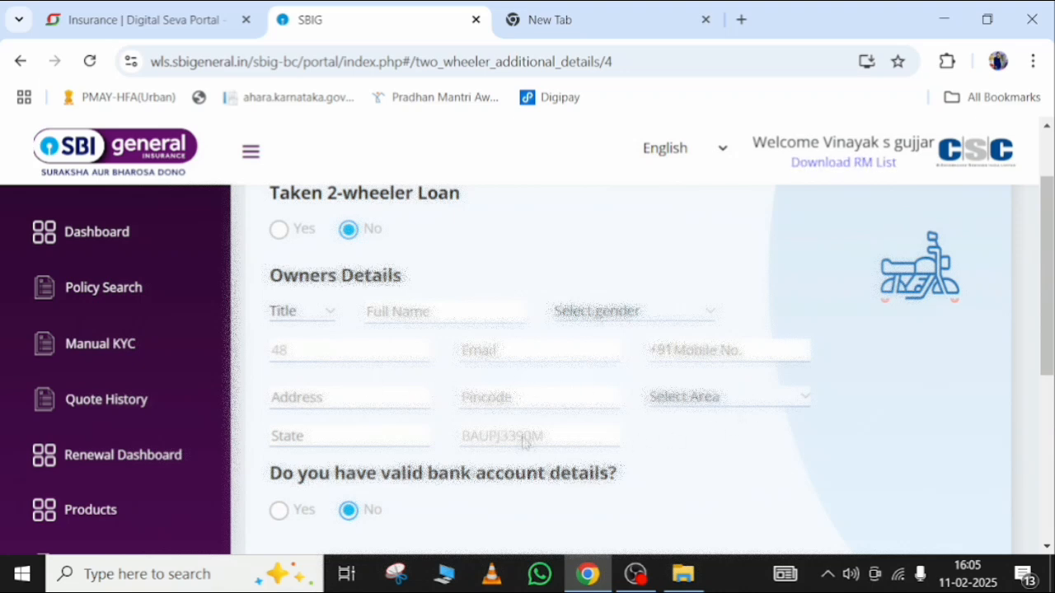
pyautogui.scroll(-2, 870, 443)
pyautogui.scroll(-2, 871, 445)
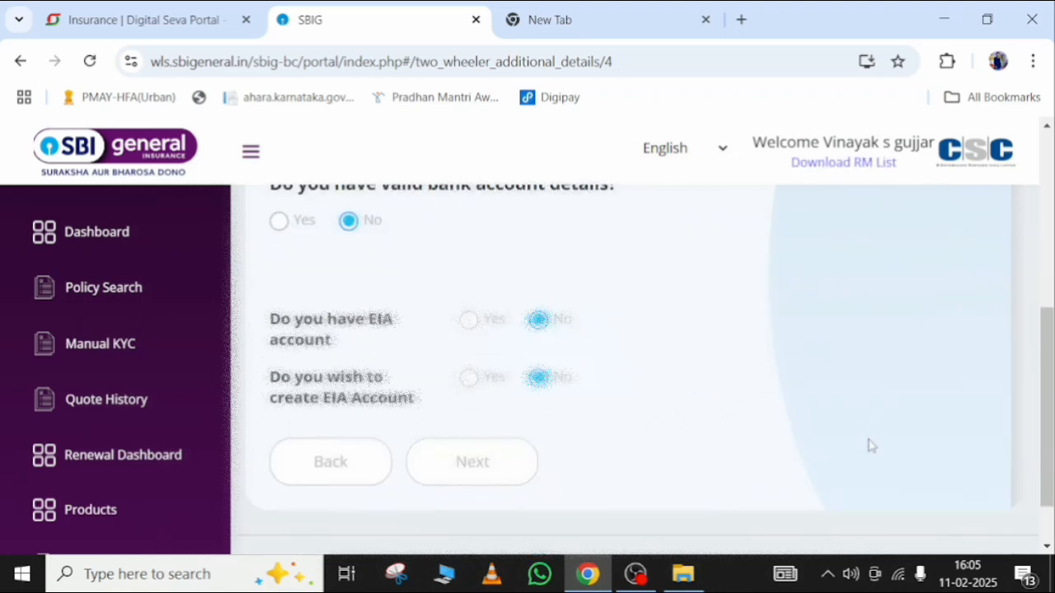
pyautogui.scroll(4, 871, 446)
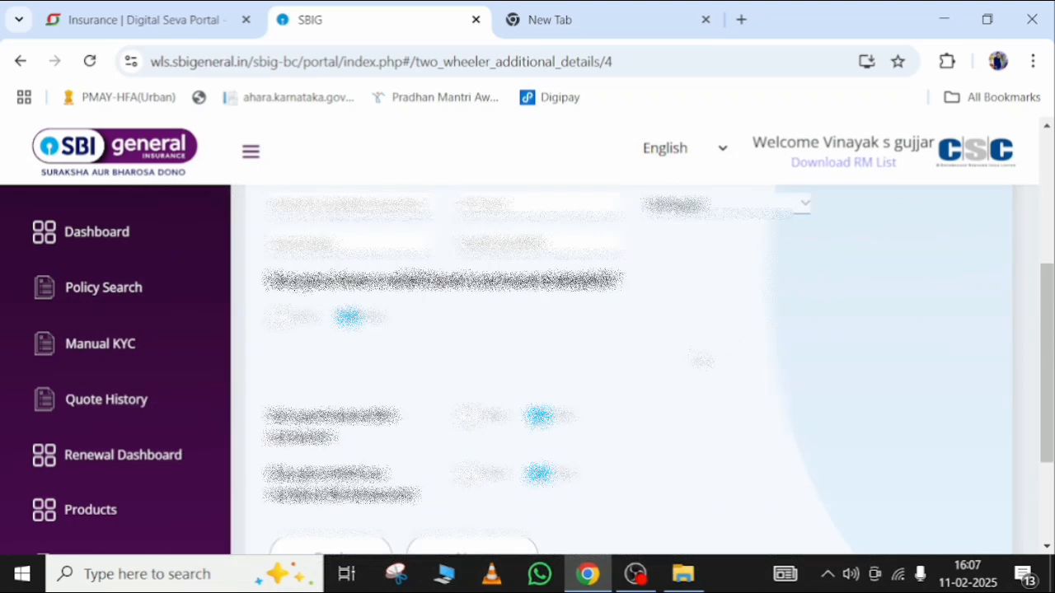
pyautogui.scroll(4, 624, 379)
pyautogui.scroll(-3, 527, 370)
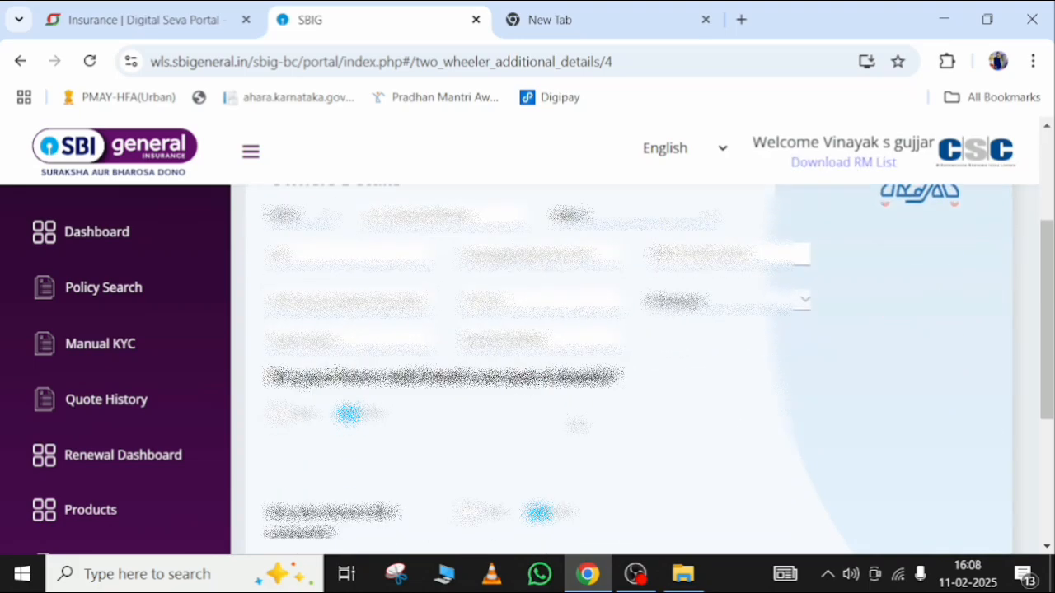
pyautogui.scroll(-5, 394, 343)
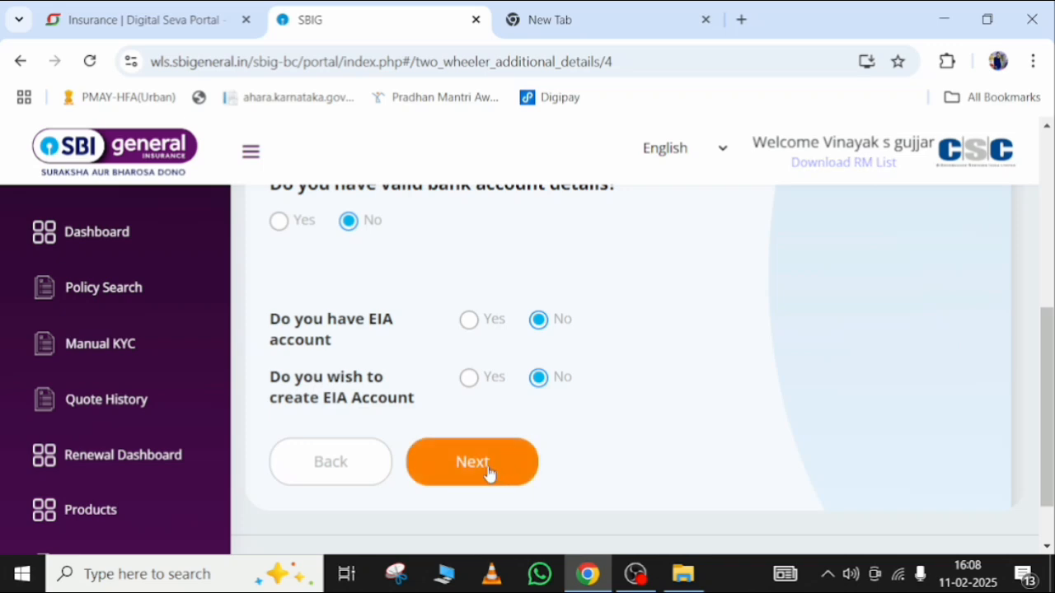
pyautogui.click(487, 468)
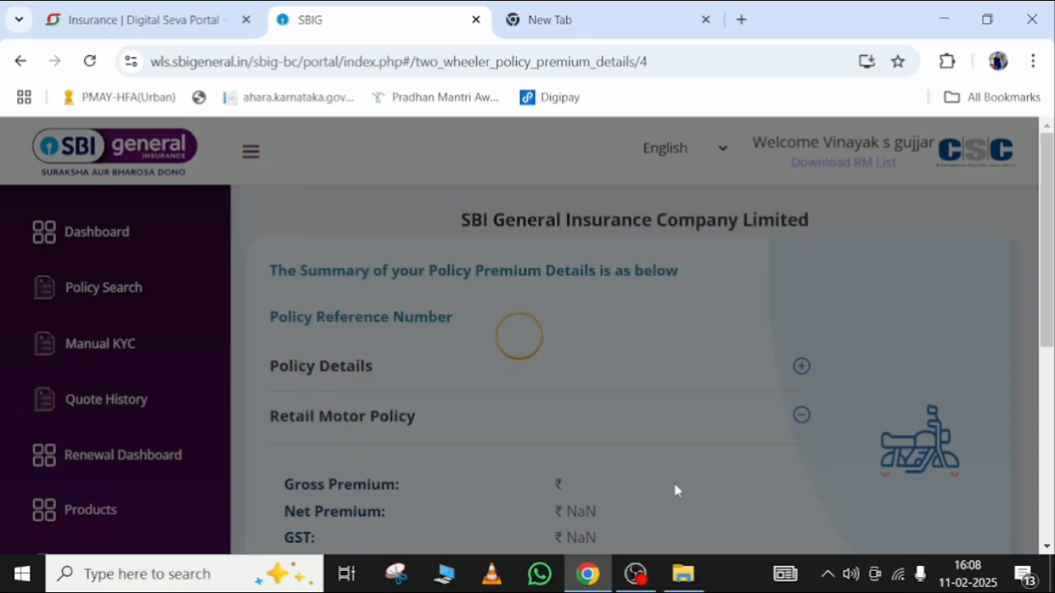
# - Review the policy premium summary and proceed to complete the CKYC
pyautogui.scroll(-4, 675, 490)
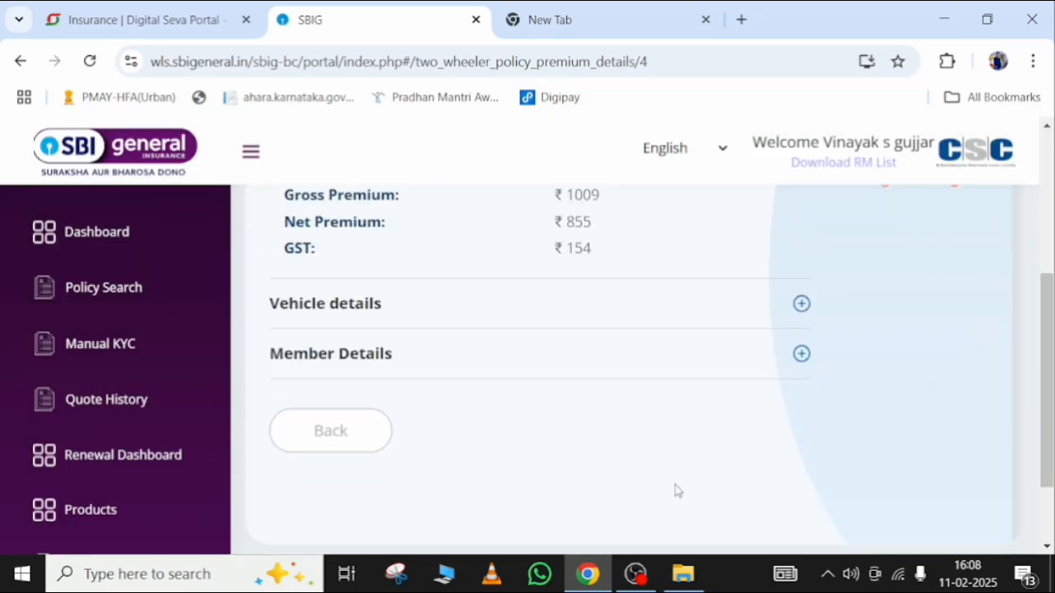
pyautogui.scroll(2, 495, 381)
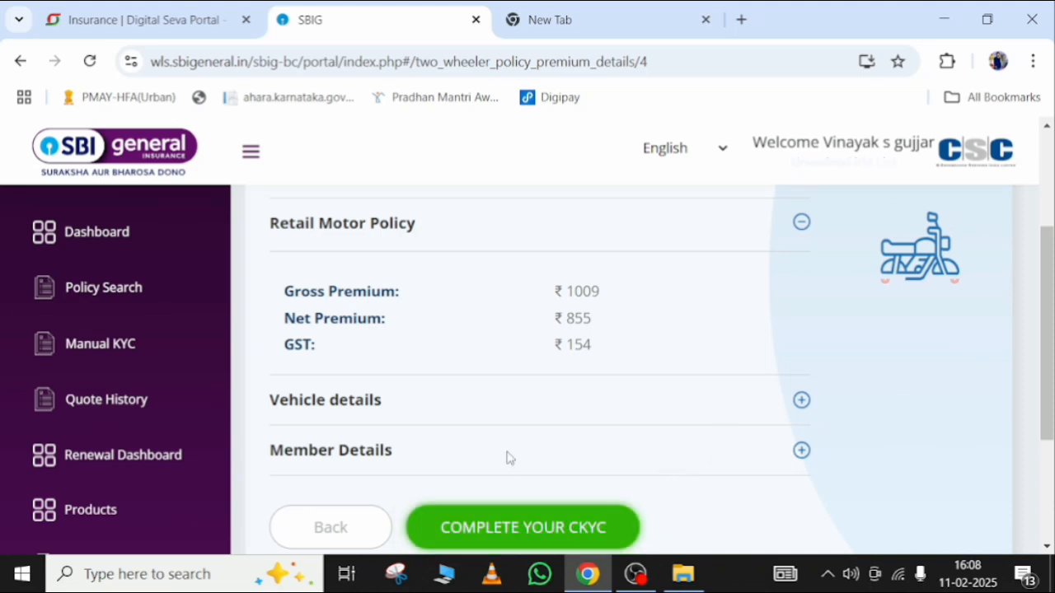
pyautogui.scroll(2, 617, 454)
pyautogui.scroll(-3, 549, 445)
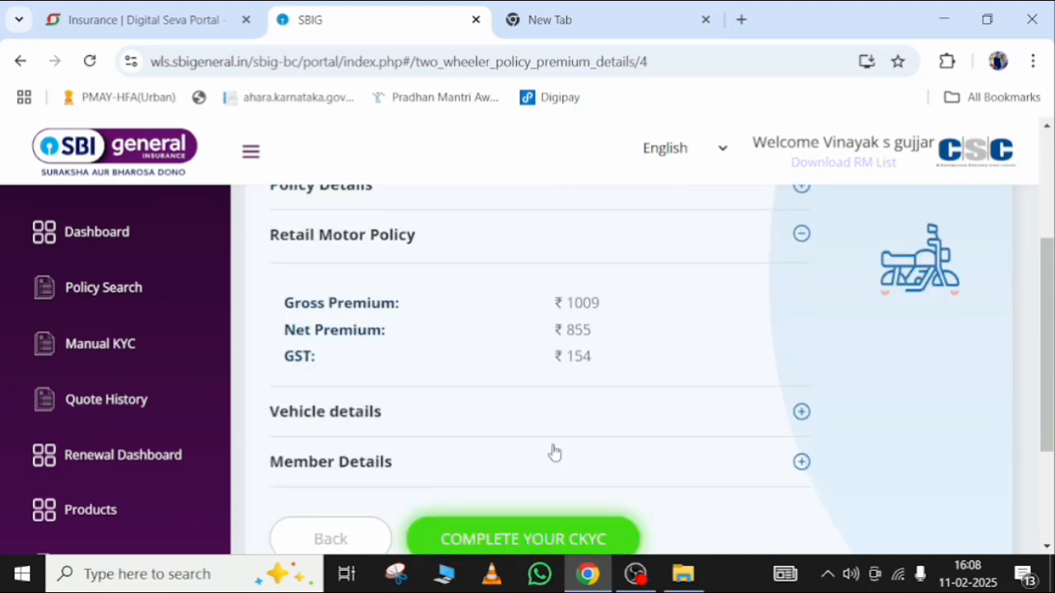
pyautogui.scroll(3, 567, 446)
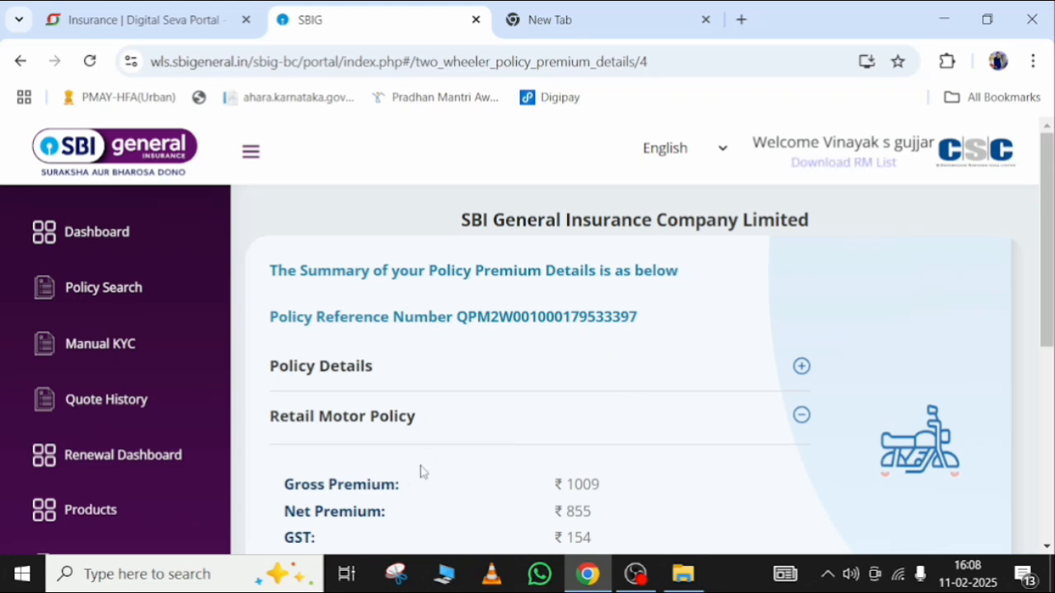
pyautogui.scroll(-3, 436, 471)
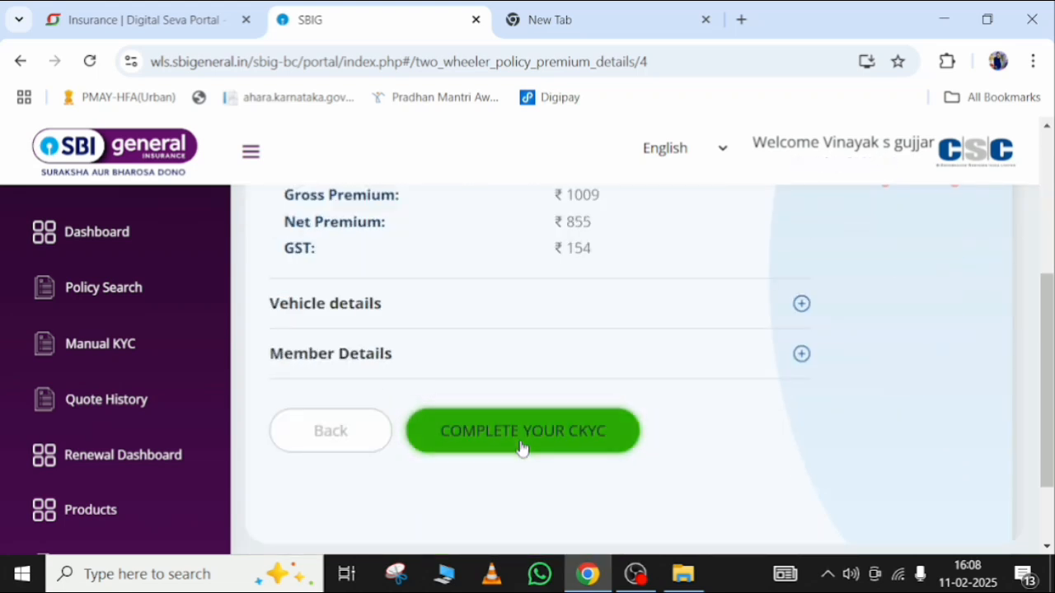
pyautogui.click(520, 444)
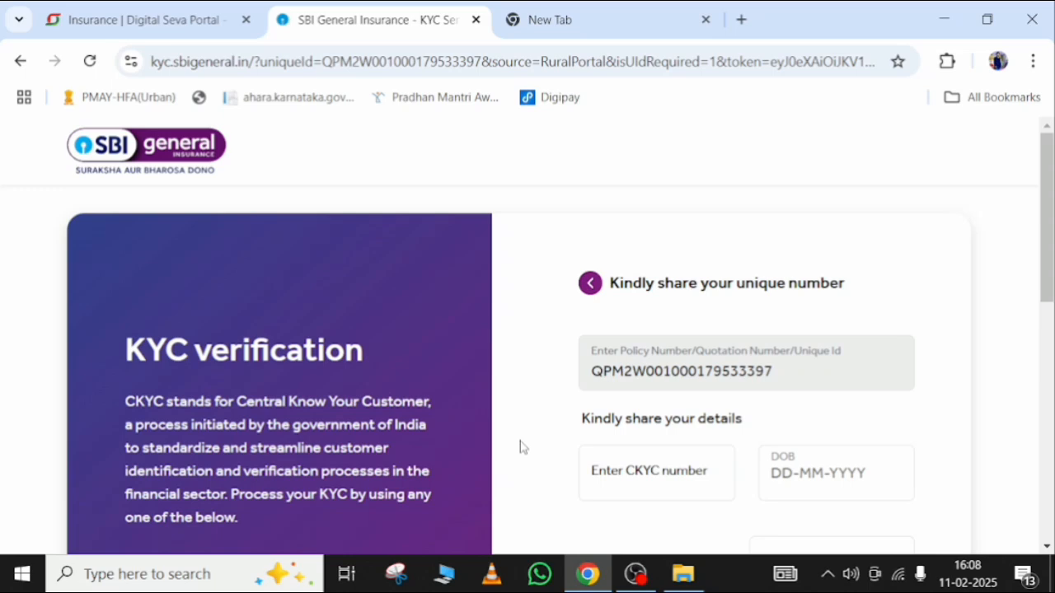
# - Look over the CKYC number form and switch the KYC verification to the PAN number method
pyautogui.scroll(-2, 519, 447)
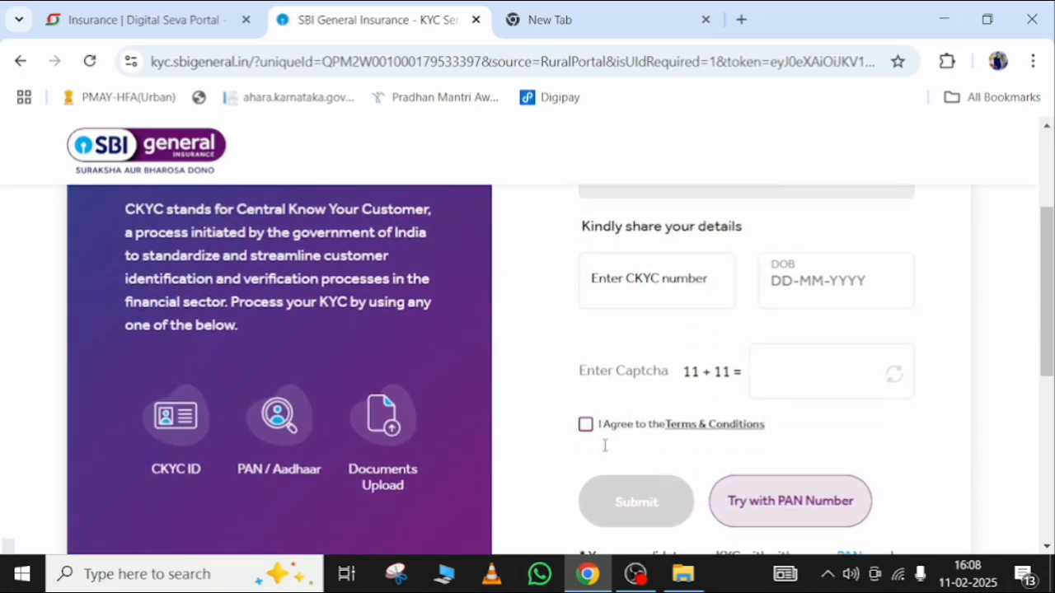
pyautogui.click(671, 286)
pyautogui.scroll(2, 752, 338)
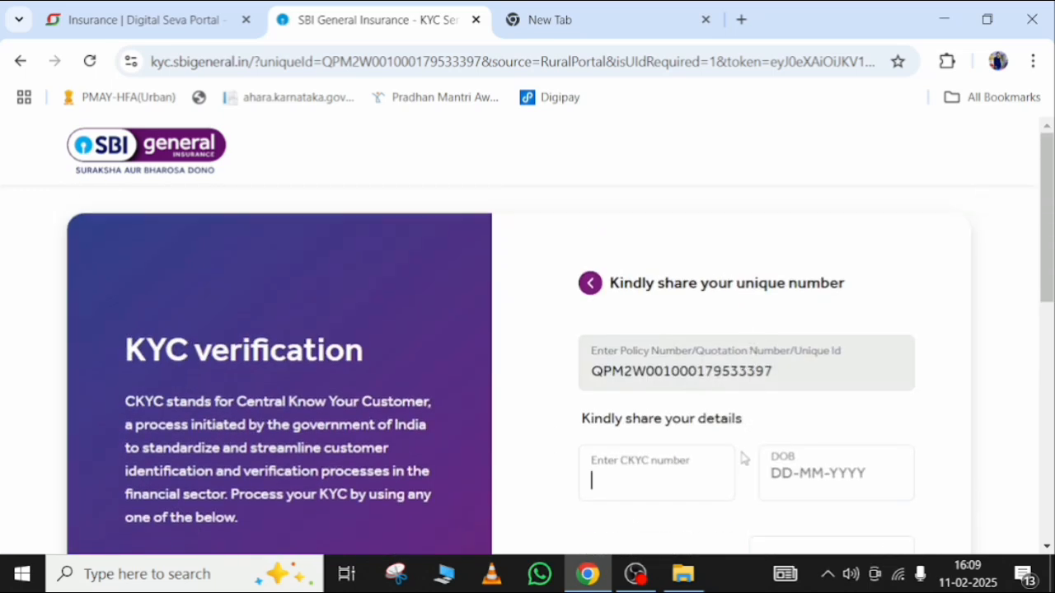
pyautogui.scroll(-2, 846, 472)
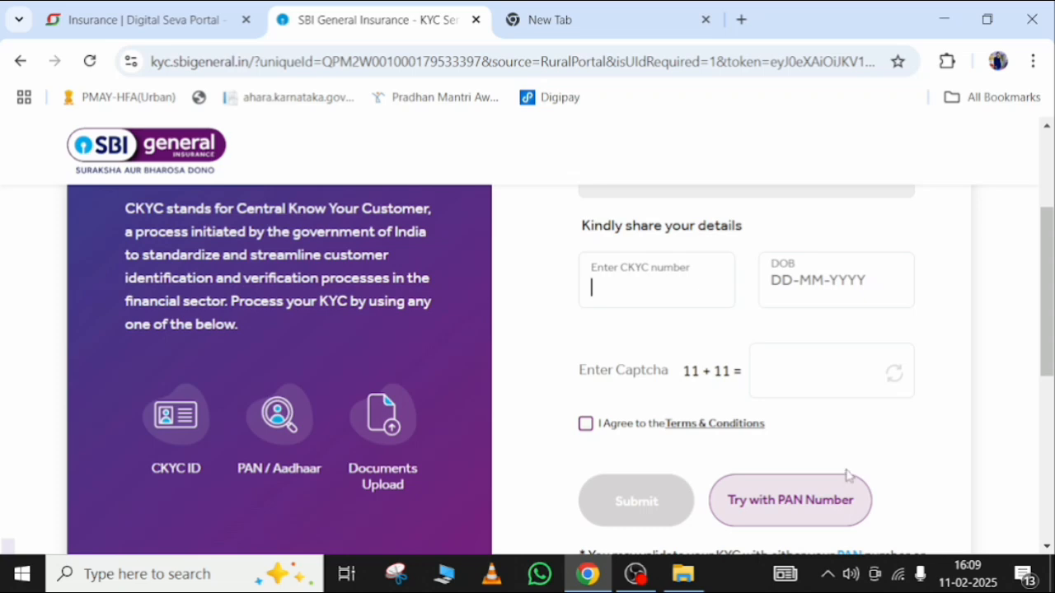
pyautogui.scroll(-2, 846, 476)
pyautogui.click(819, 322)
pyautogui.scroll(-3, 816, 379)
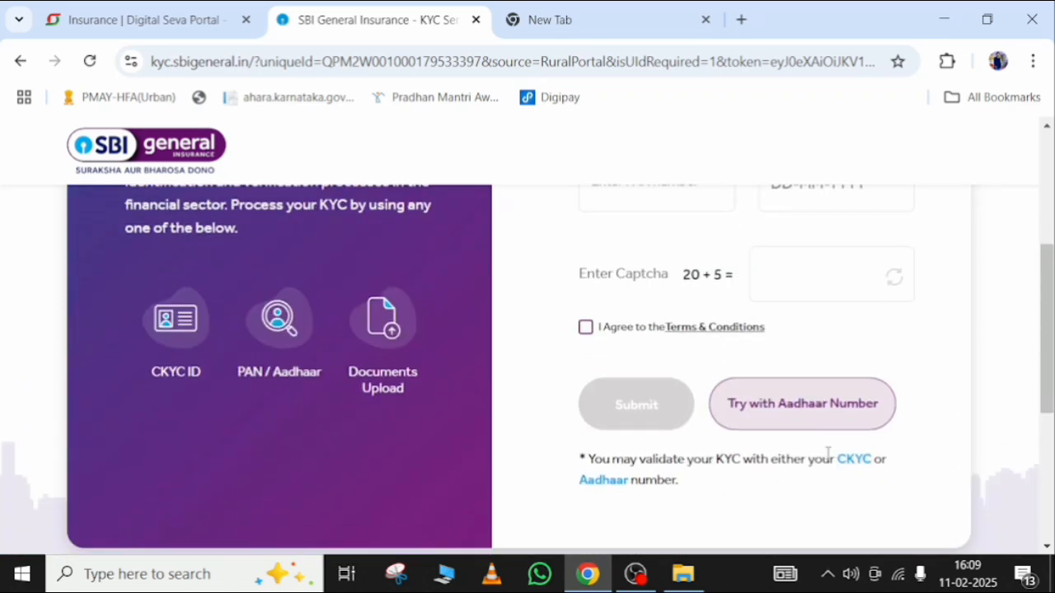
pyautogui.scroll(2, 789, 445)
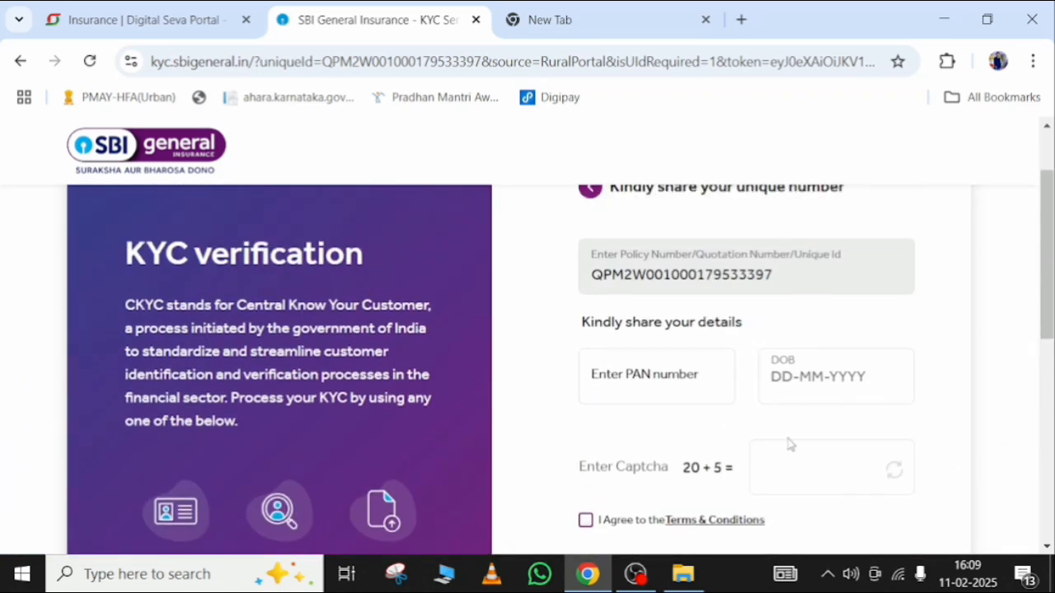
pyautogui.scroll(-2, 789, 445)
pyautogui.click(798, 427)
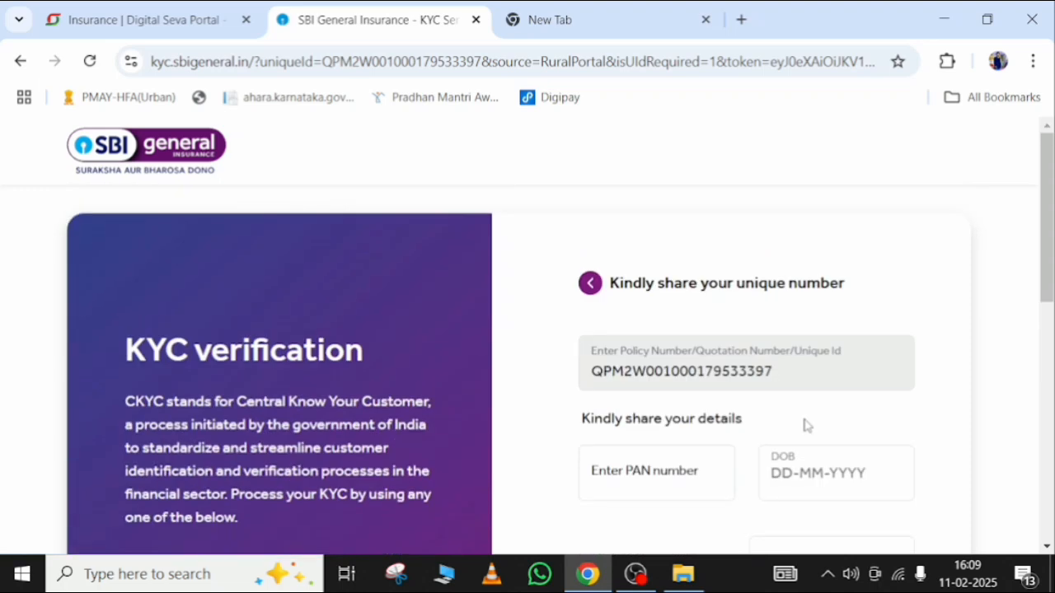
pyautogui.scroll(-2, 804, 430)
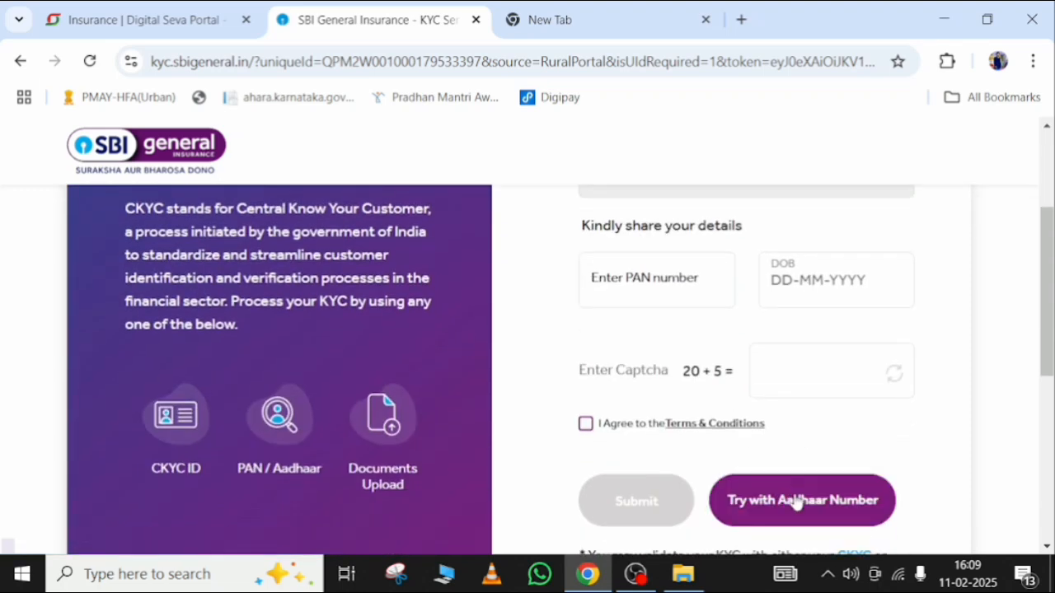
# - Try to verify the KYC with the owner's PAN number and date of birth, answering the captcha and accepting the Terms & Conditions
pyautogui.click(693, 295)
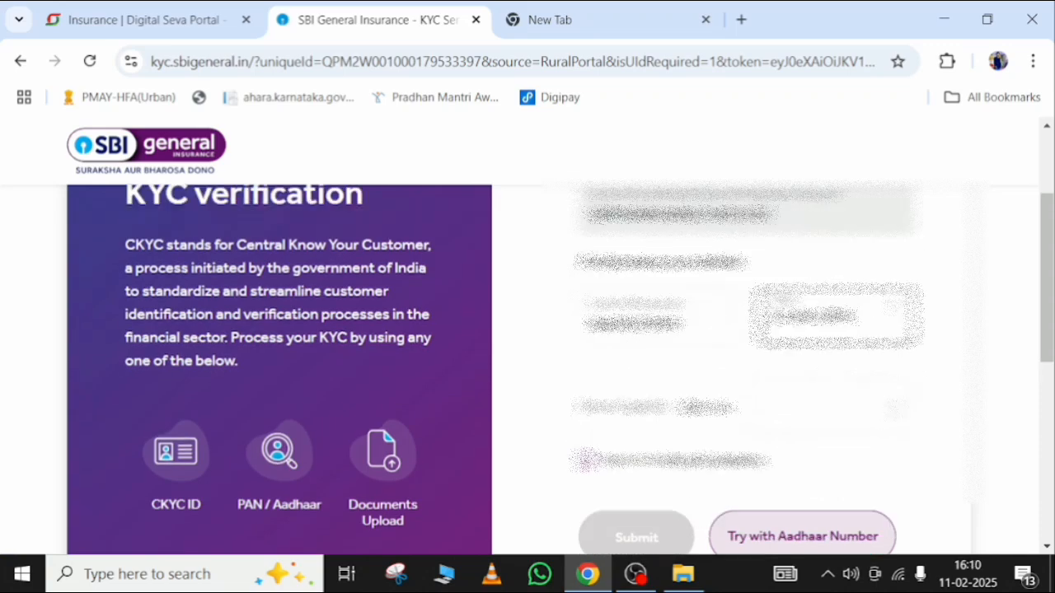
pyautogui.scroll(1, 528, 362)
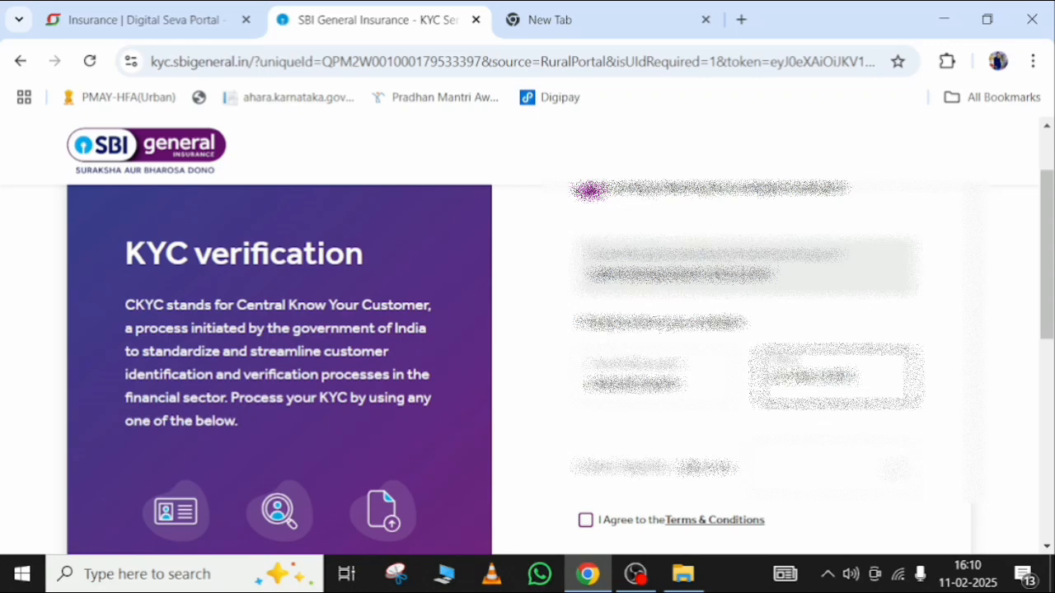
pyautogui.click(760, 468)
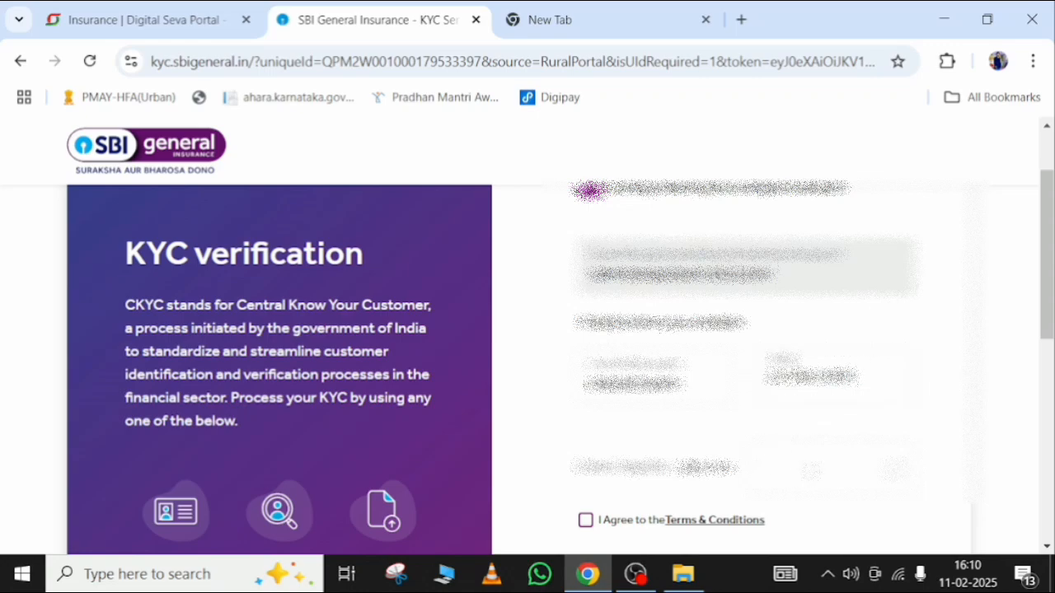
pyautogui.write('12')
pyautogui.scroll(-3, 527, 362)
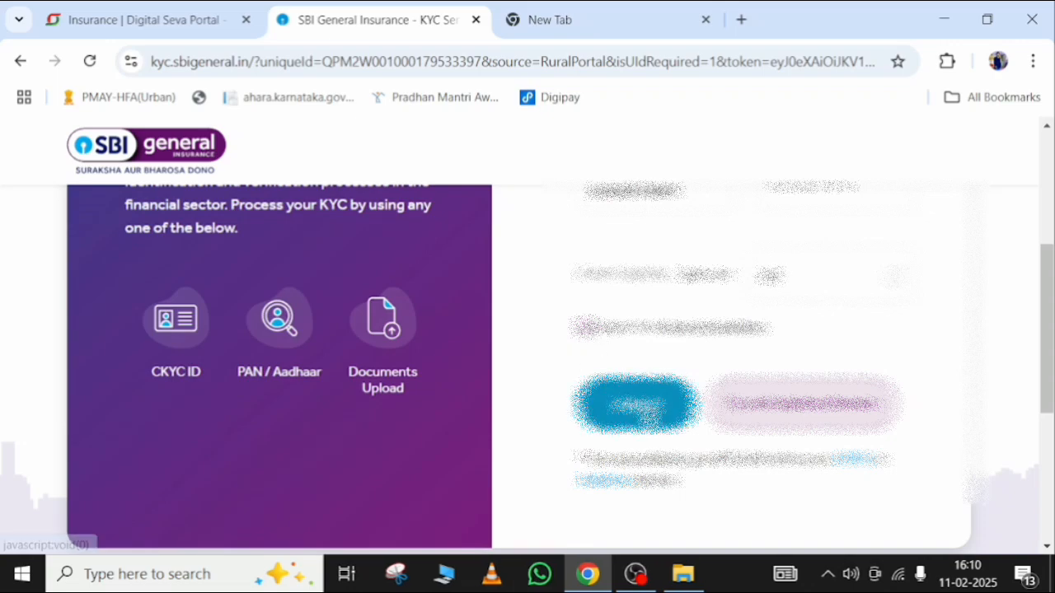
pyautogui.click(635, 403)
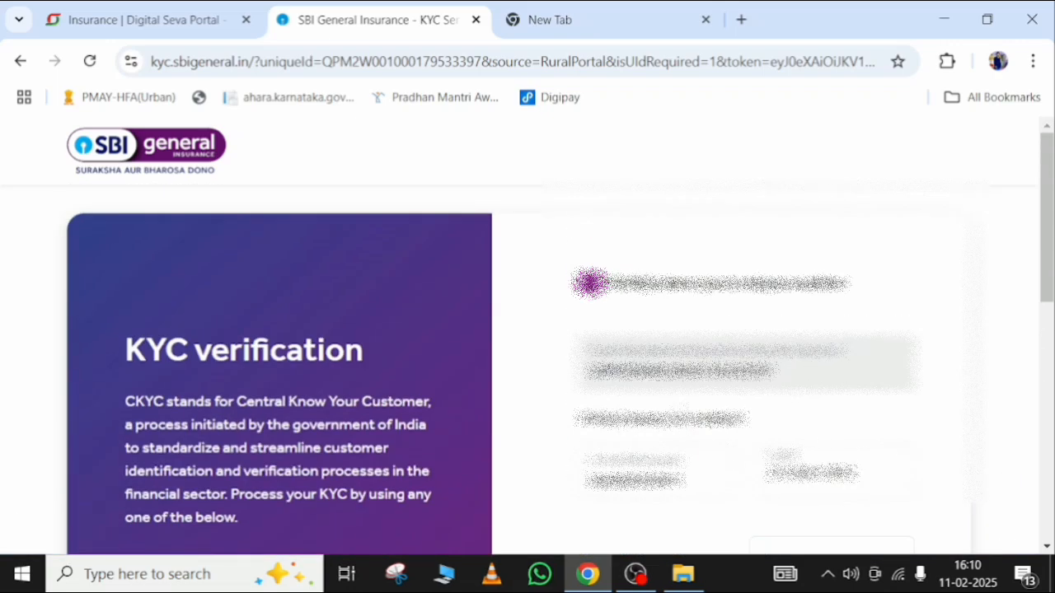
pyautogui.scroll(-1, 528, 363)
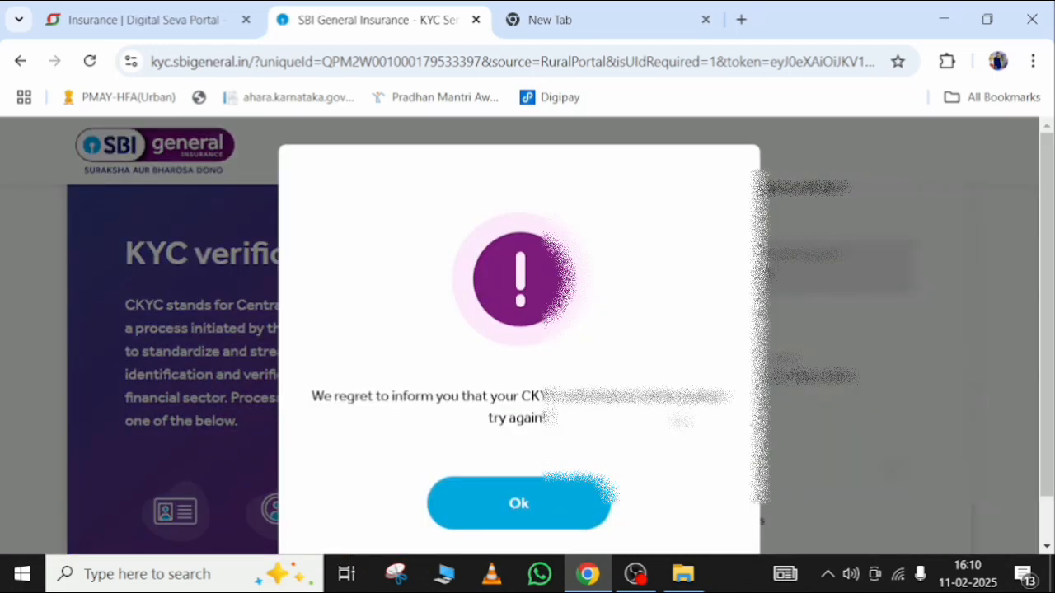
pyautogui.click(519, 507)
# - Switch to Aadhaar verification, enter the last four Aadhaar digits, full name, gender Male, date of birth and captcha answer, and accept the Terms & Conditions
pyautogui.scroll(-3, 543, 511)
pyautogui.scroll(2, 544, 511)
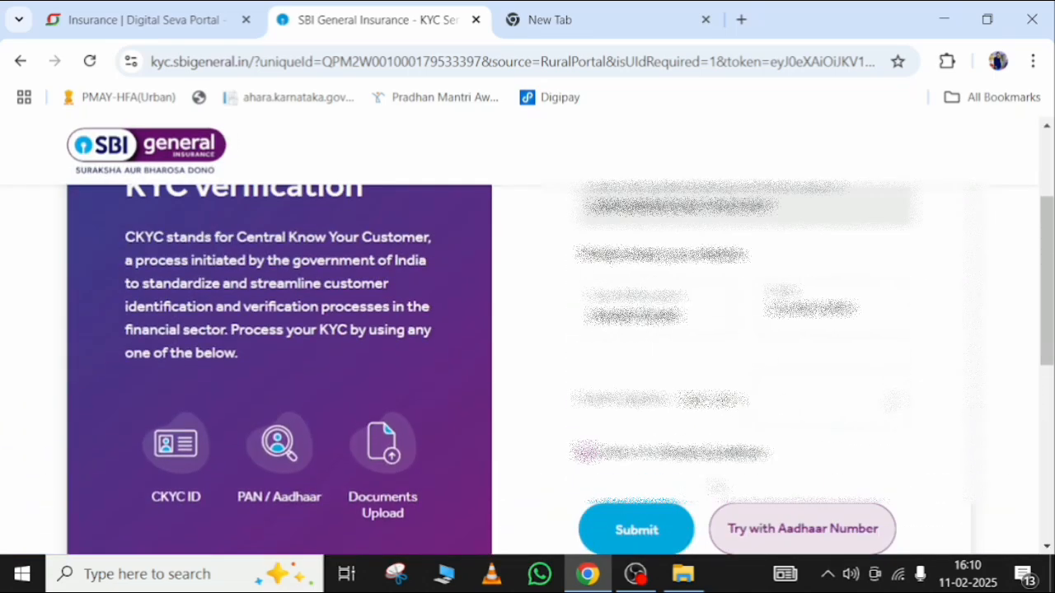
pyautogui.click(786, 527)
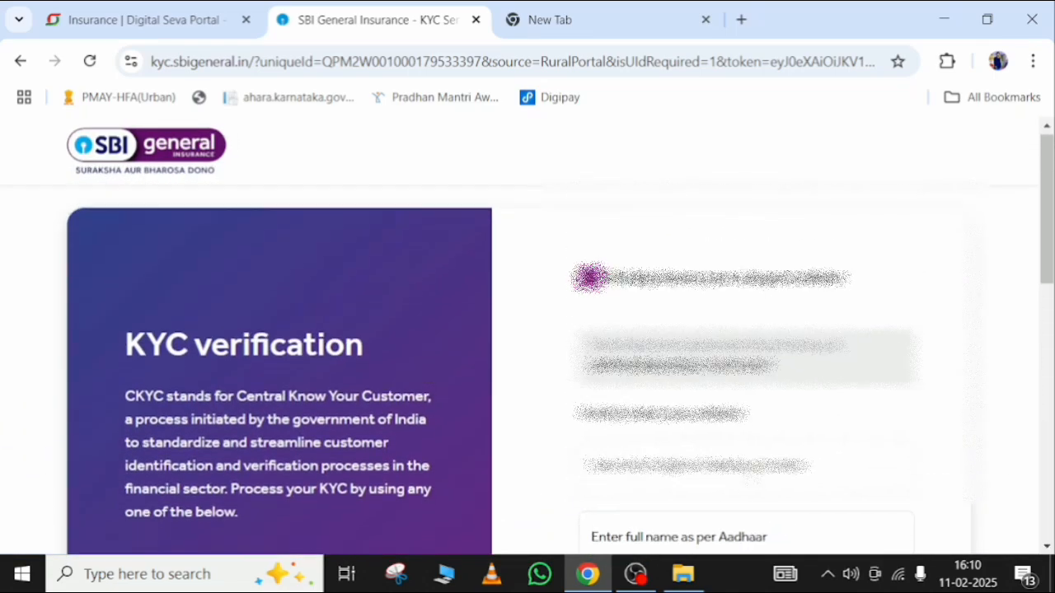
pyautogui.scroll(-2, 786, 525)
pyautogui.click(683, 286)
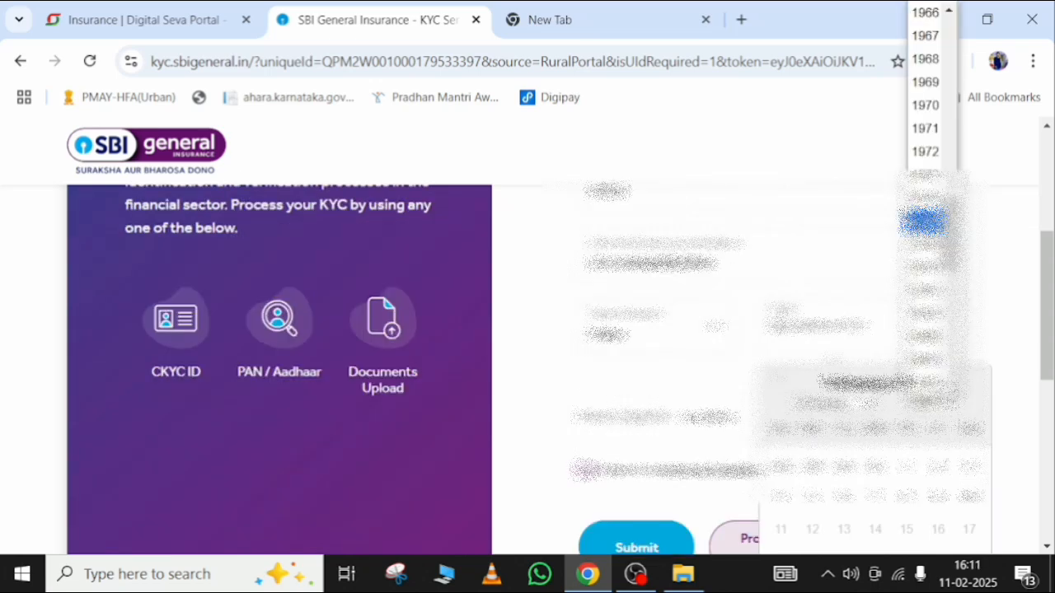
pyautogui.scroll(4, 924, 120)
pyautogui.scroll(-4, 925, 268)
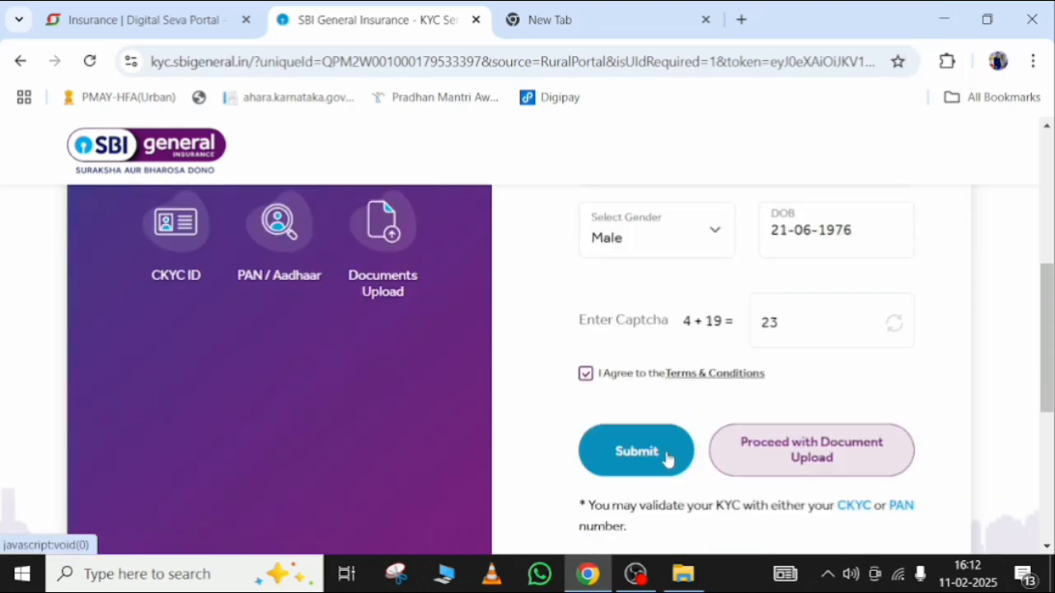
# - Check the filled-in Aadhaar KYC form, submit it for verification, and confirm the owner's retrieved personal information
pyautogui.scroll(3, 671, 460)
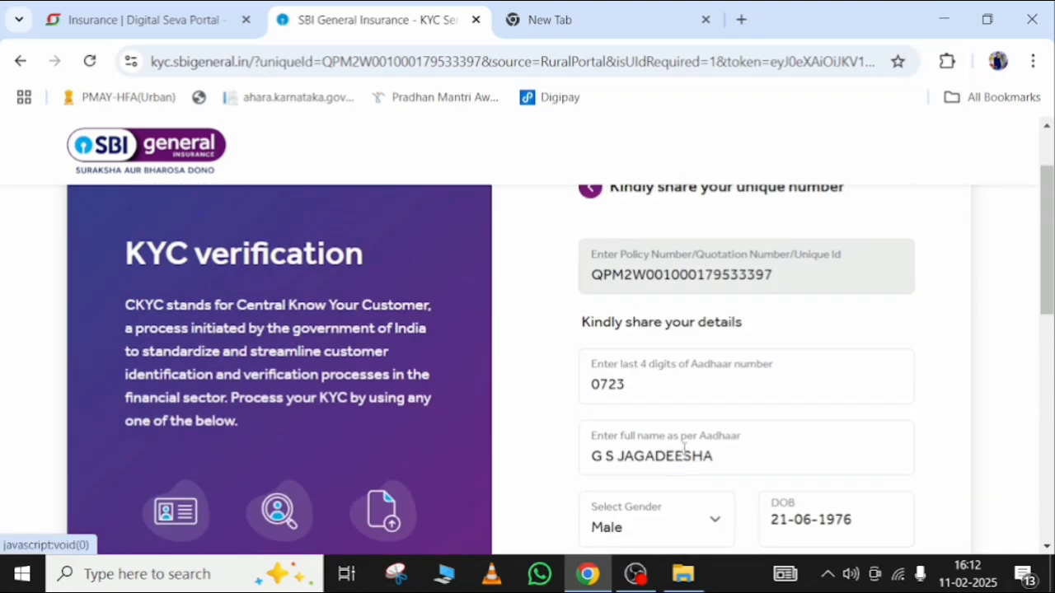
pyautogui.scroll(-5, 683, 449)
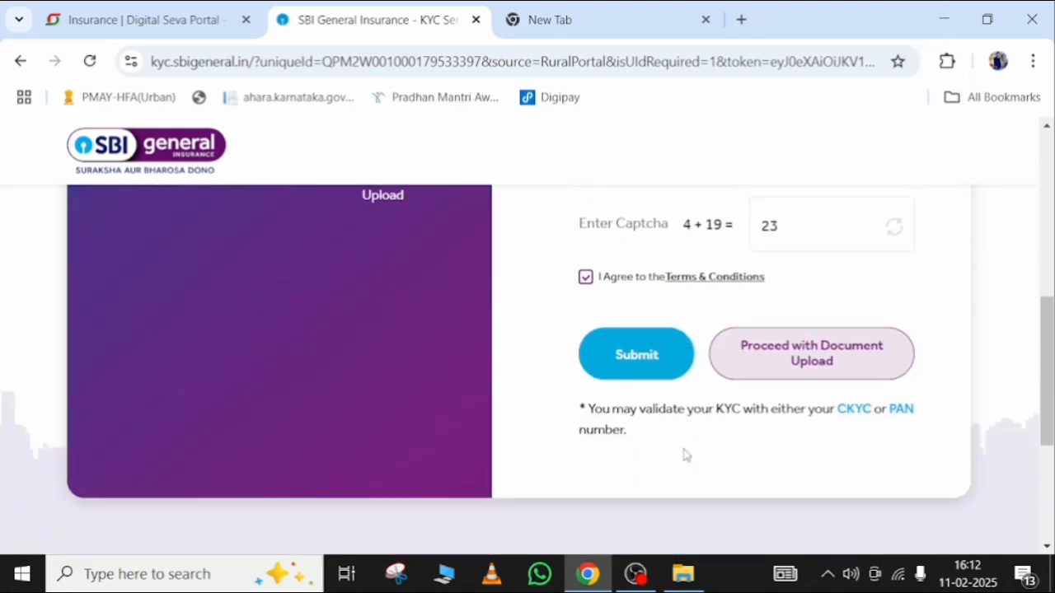
pyautogui.scroll(1, 651, 329)
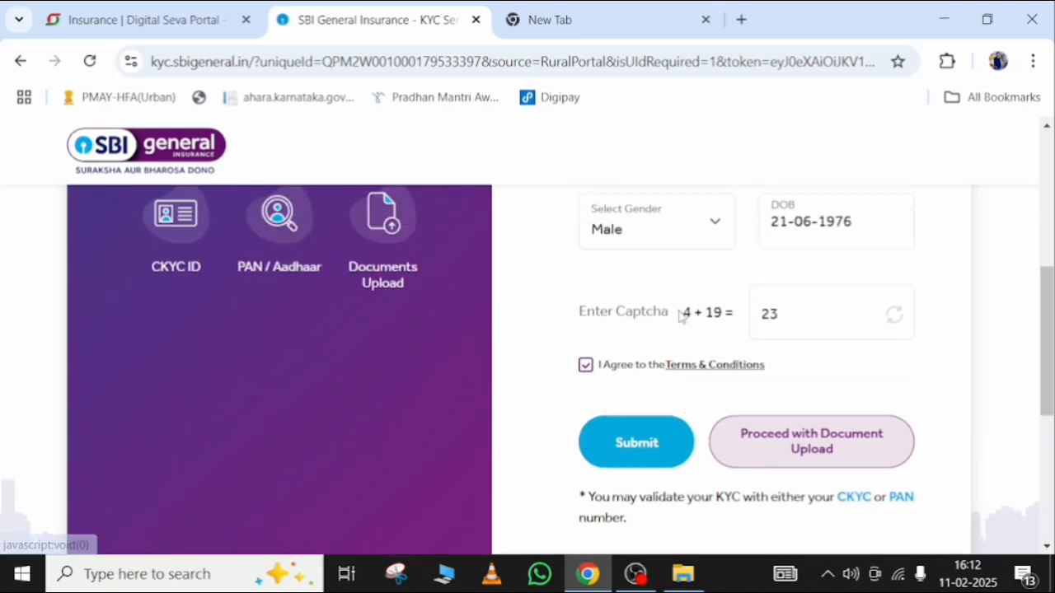
pyautogui.scroll(1, 681, 316)
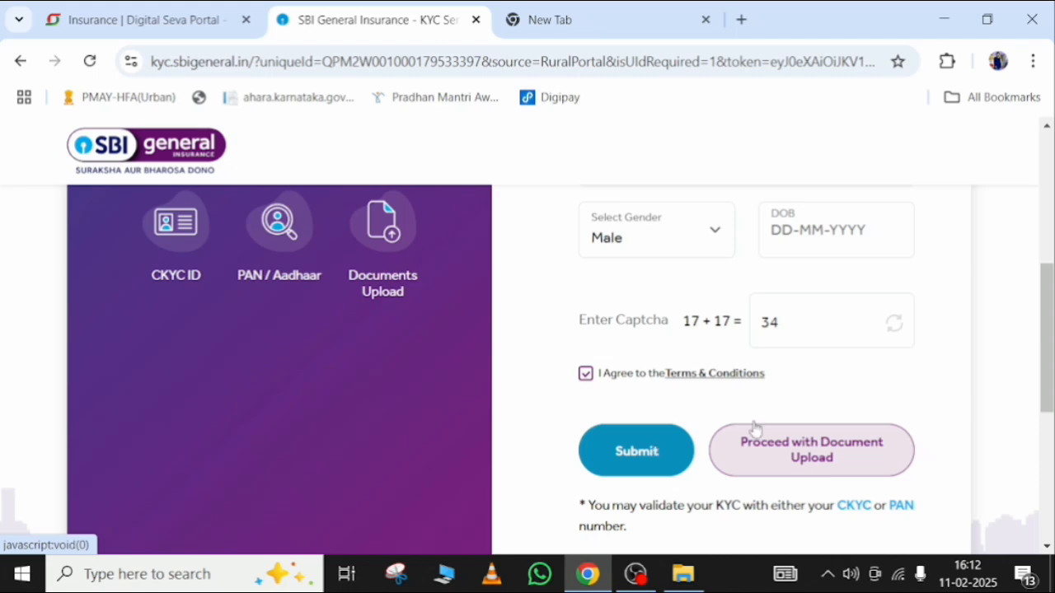
pyautogui.scroll(1, 812, 408)
pyautogui.scroll(1, 812, 406)
pyautogui.scroll(-1, 812, 404)
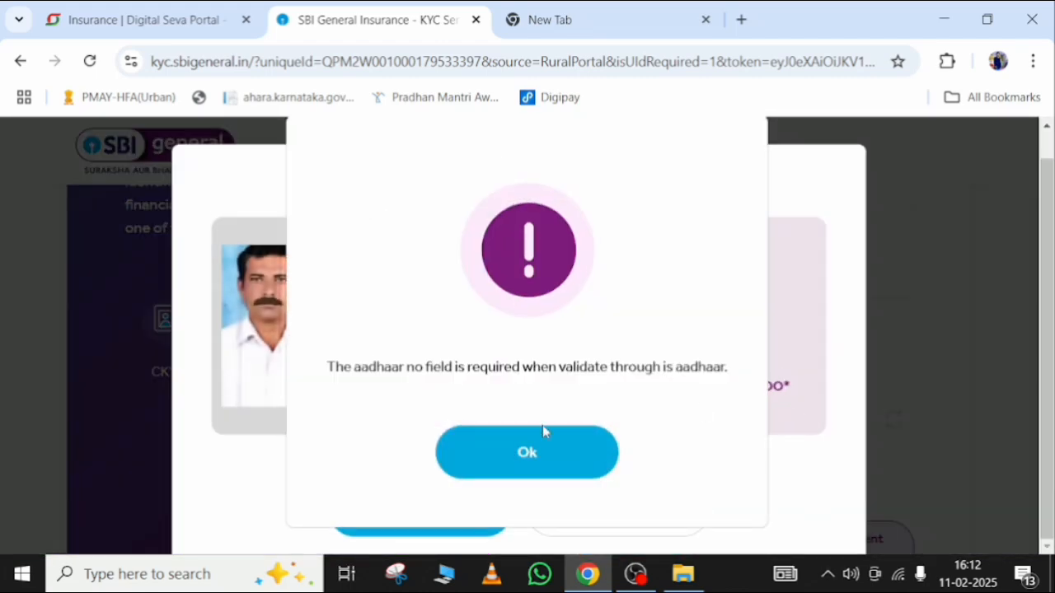
pyautogui.click(542, 430)
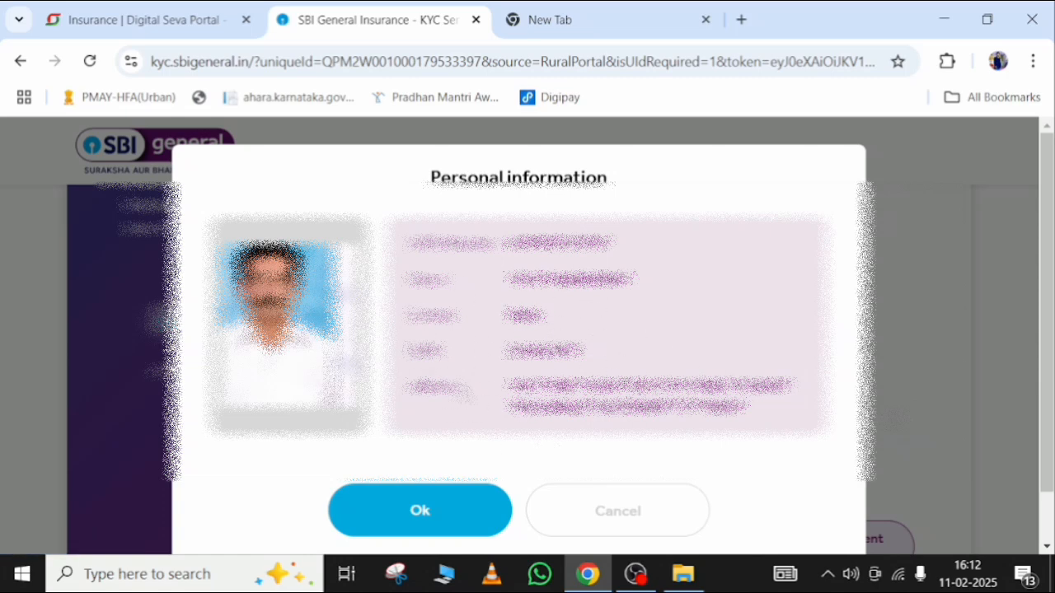
pyautogui.click(377, 496)
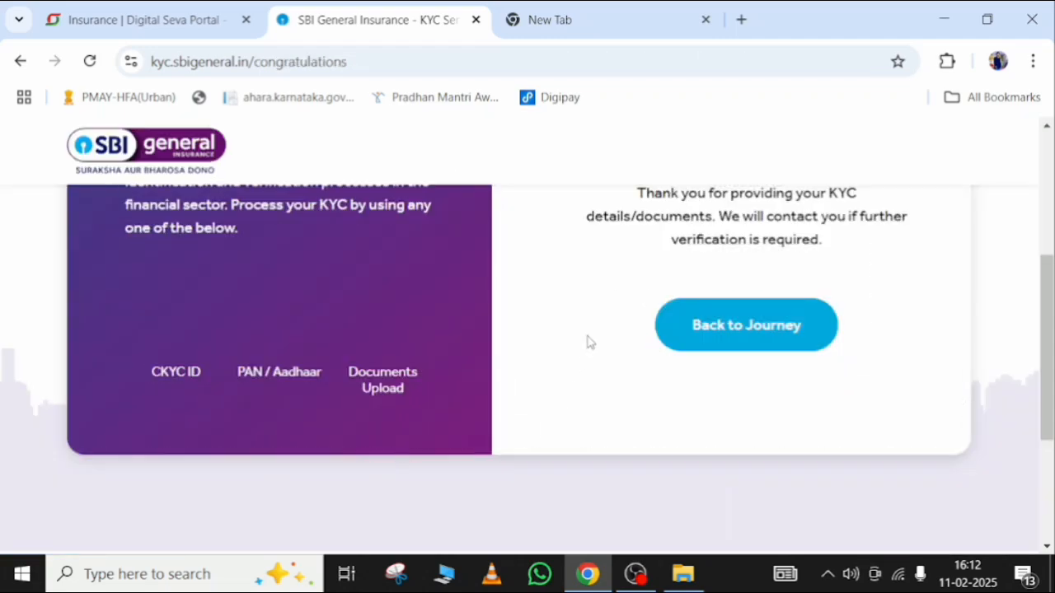
# - Return from the KYC portal to the policy journey and acknowledge the document capture notice
pyautogui.scroll(3, 561, 319)
pyautogui.scroll(-2, 787, 382)
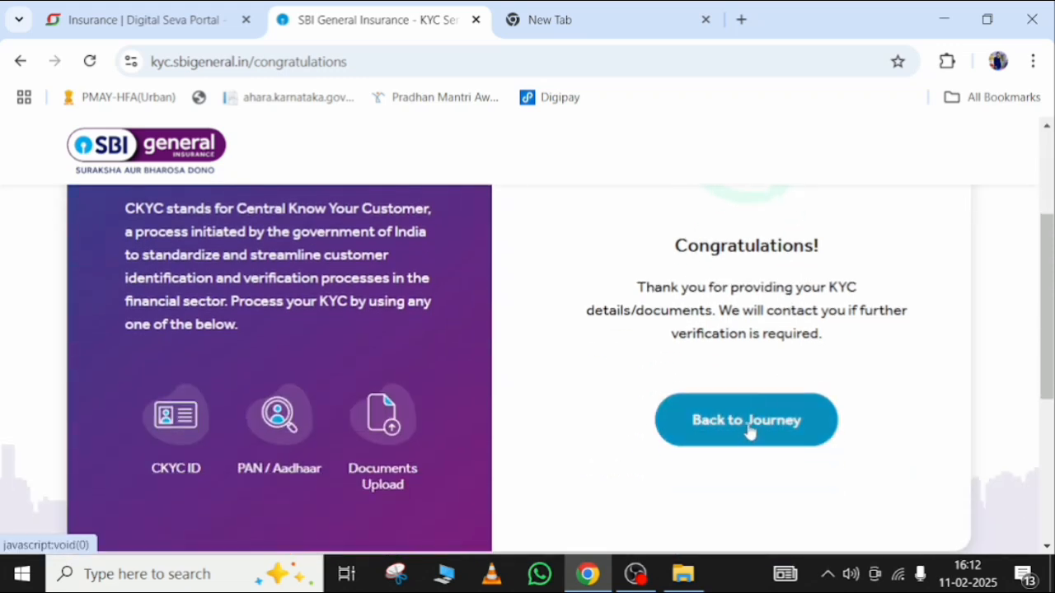
pyautogui.click(749, 429)
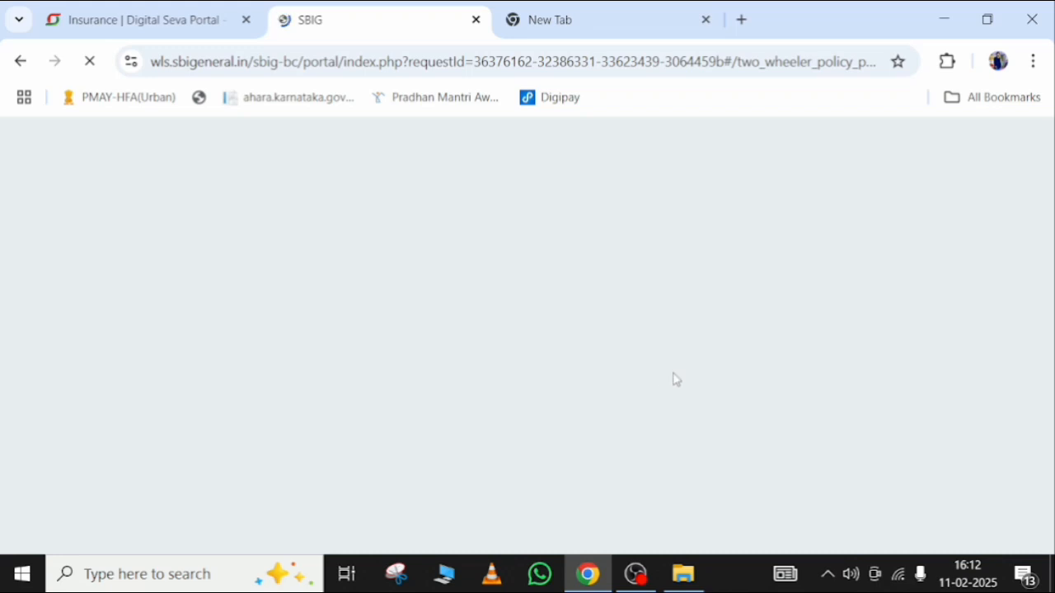
pyautogui.scroll(-4, 675, 366)
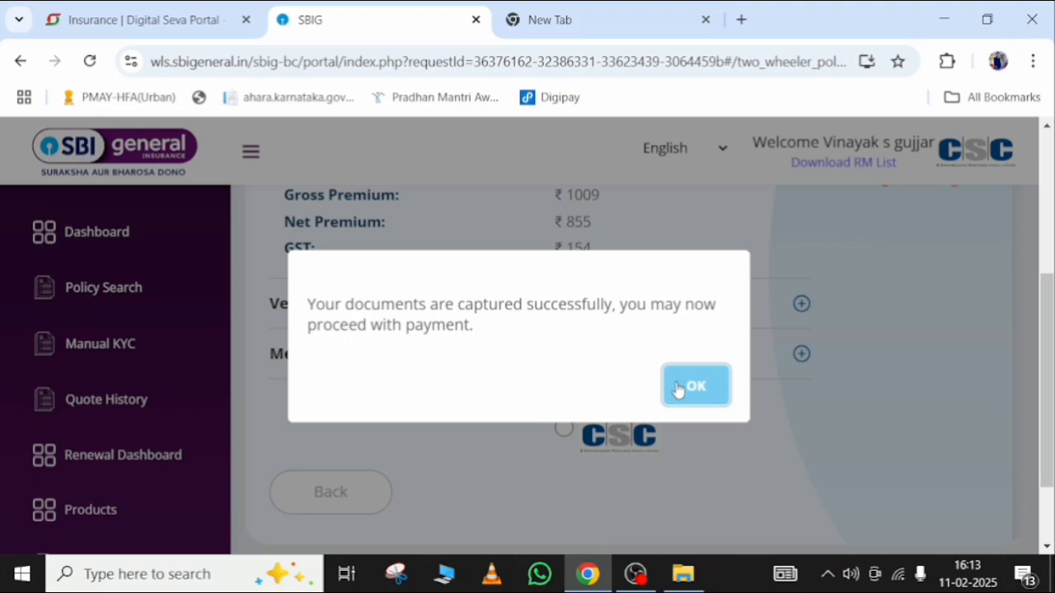
pyautogui.click(684, 384)
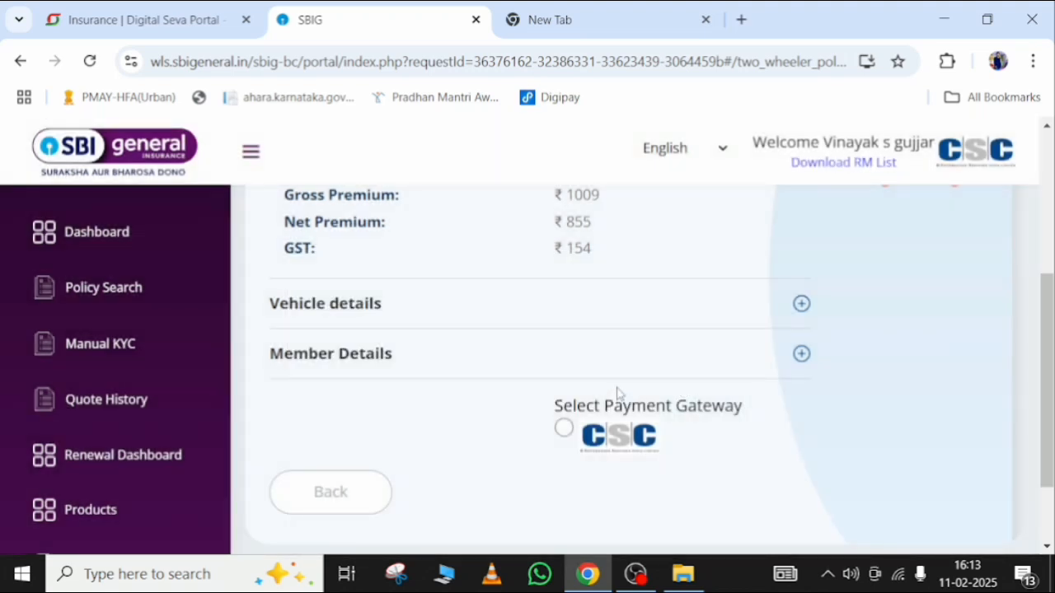
# - Review the policy premium summary, choose CSC as the payment gateway, and proceed to make the payment
pyautogui.scroll(2, 706, 379)
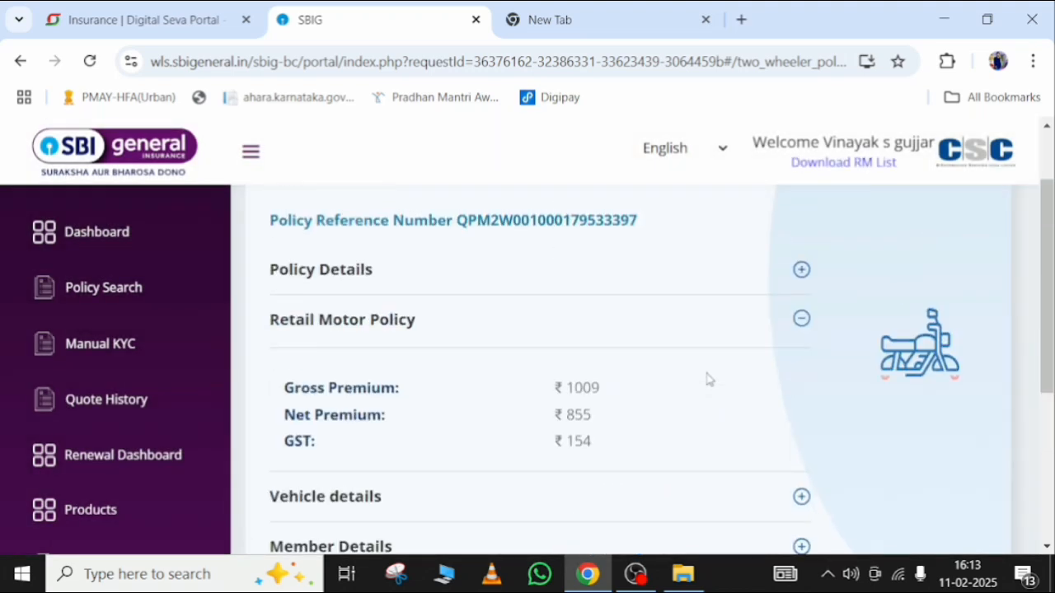
pyautogui.scroll(-2, 706, 378)
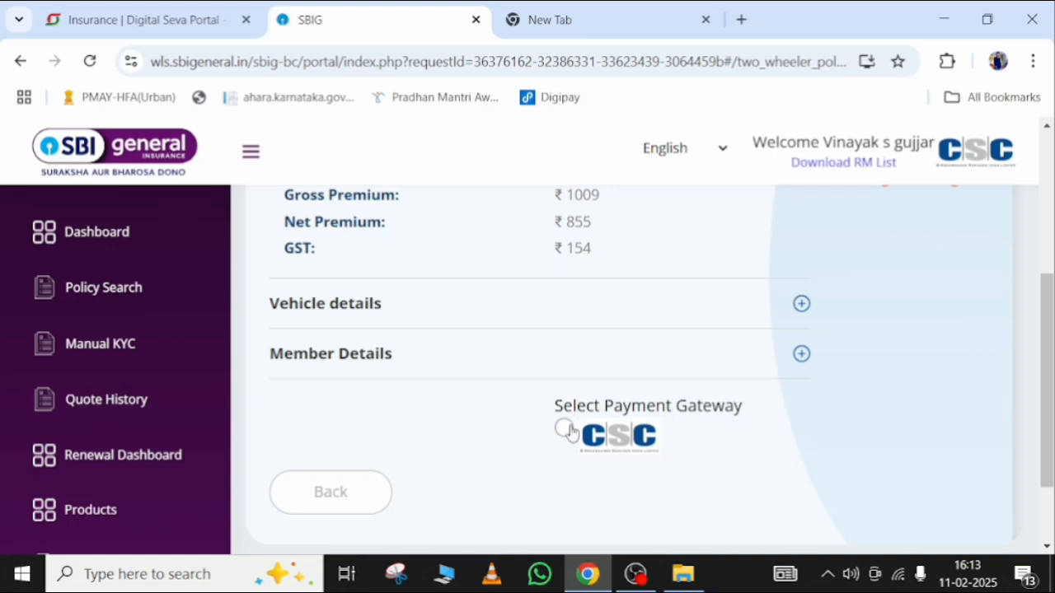
pyautogui.click(565, 430)
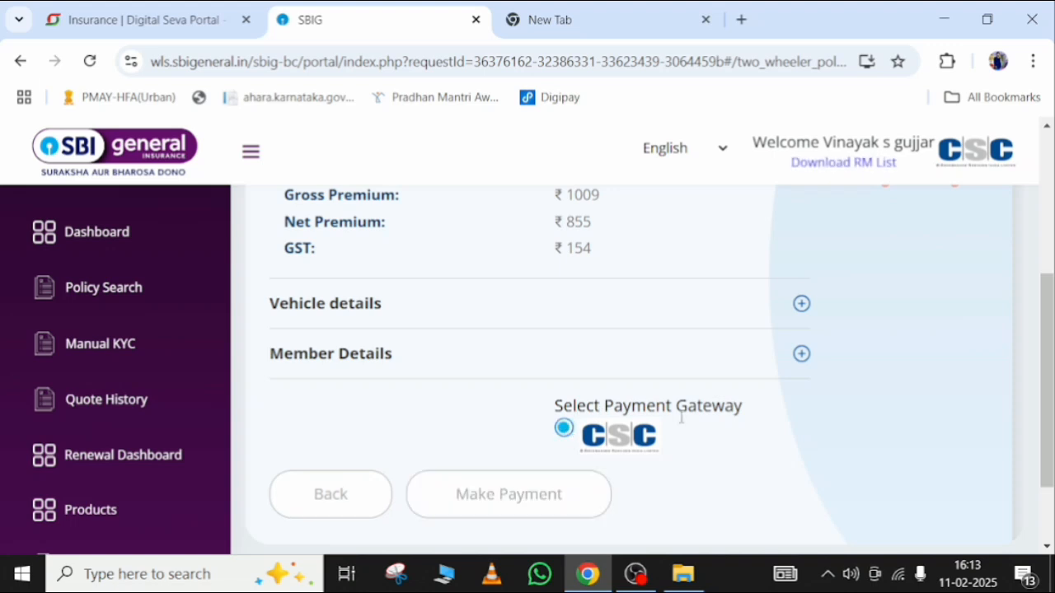
pyautogui.click(549, 510)
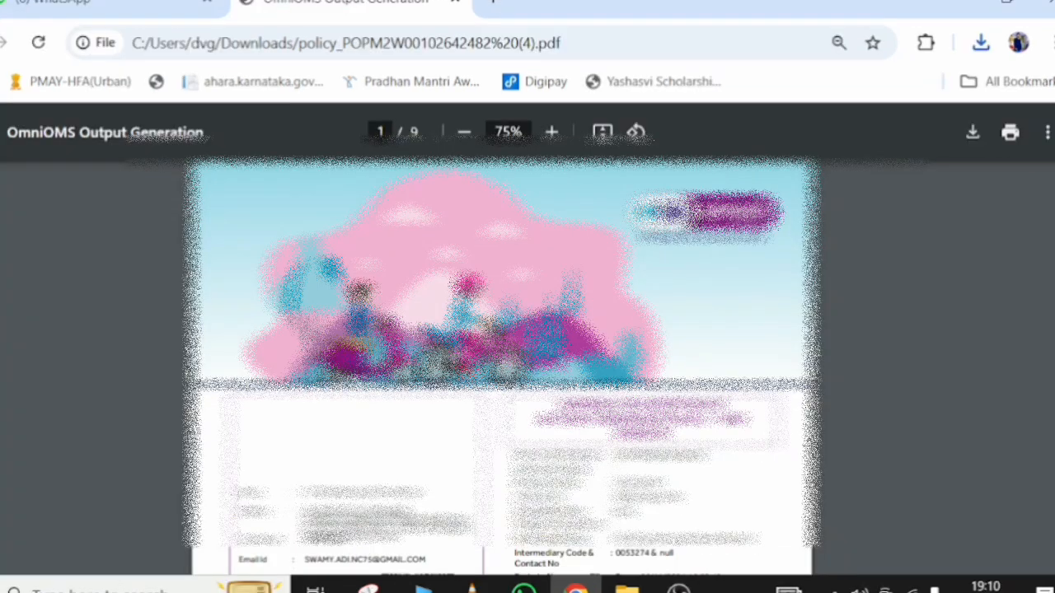
# - Look through the pages of the downloaded two-wheeler policy PDF, from the cover page to the policy terms near the end
pyautogui.scroll(-10, 501, 371)
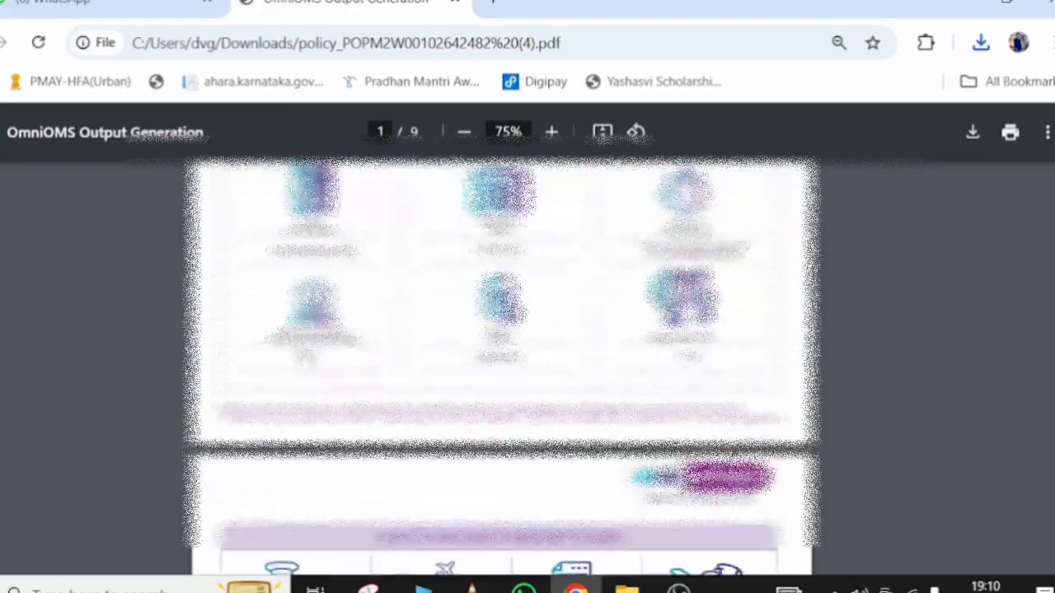
pyautogui.scroll(-11, 501, 370)
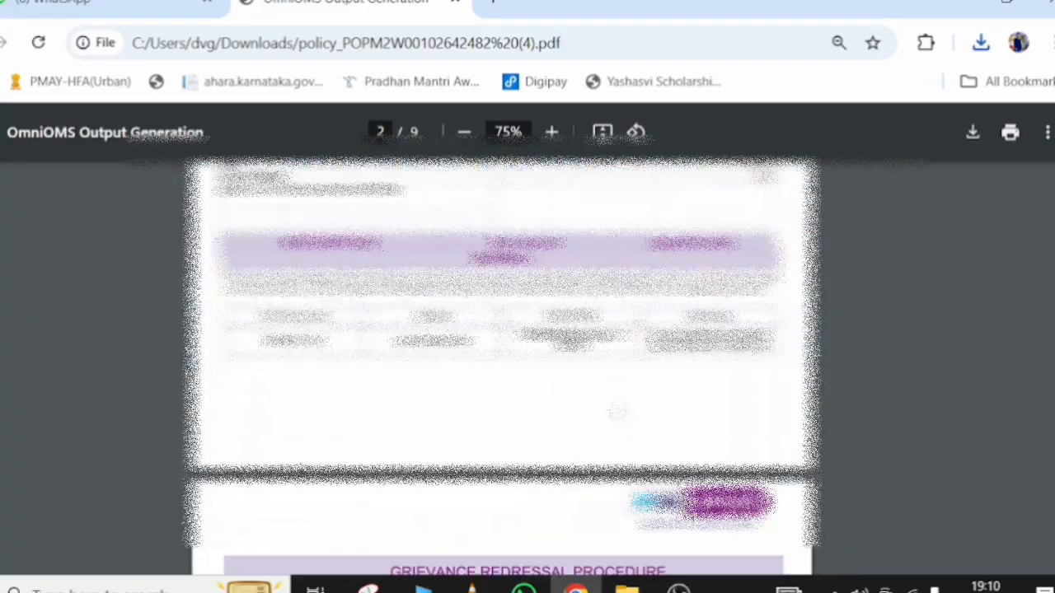
pyautogui.scroll(-10, 618, 412)
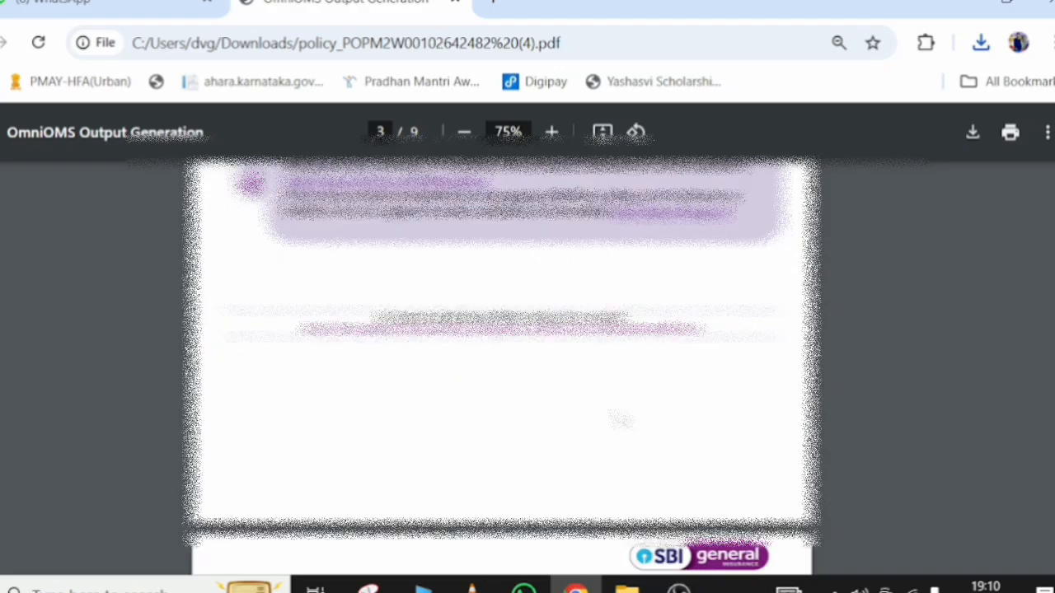
pyautogui.scroll(-10, 621, 419)
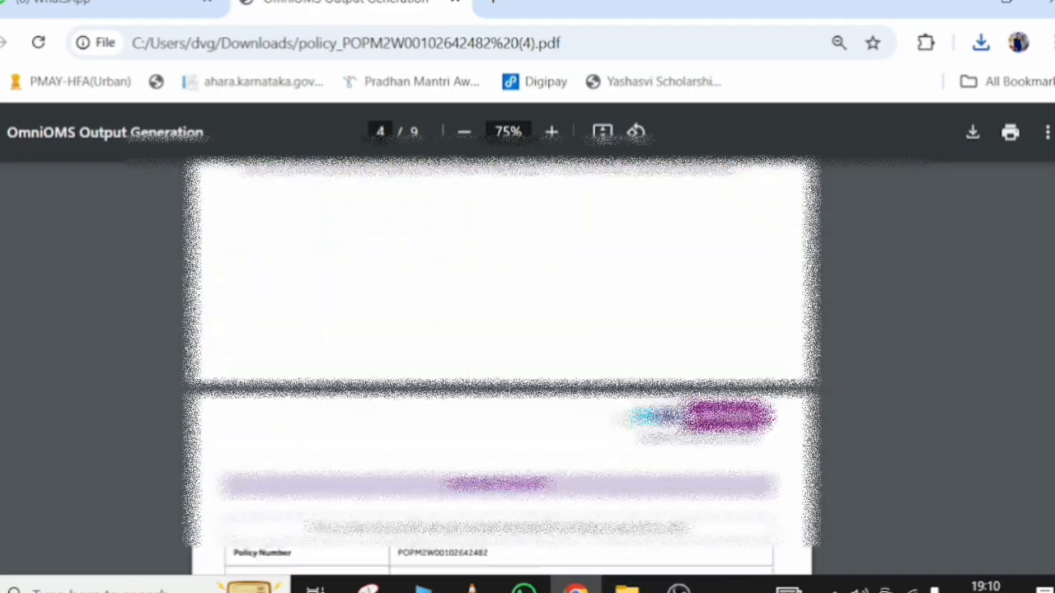
pyautogui.scroll(-10, 620, 420)
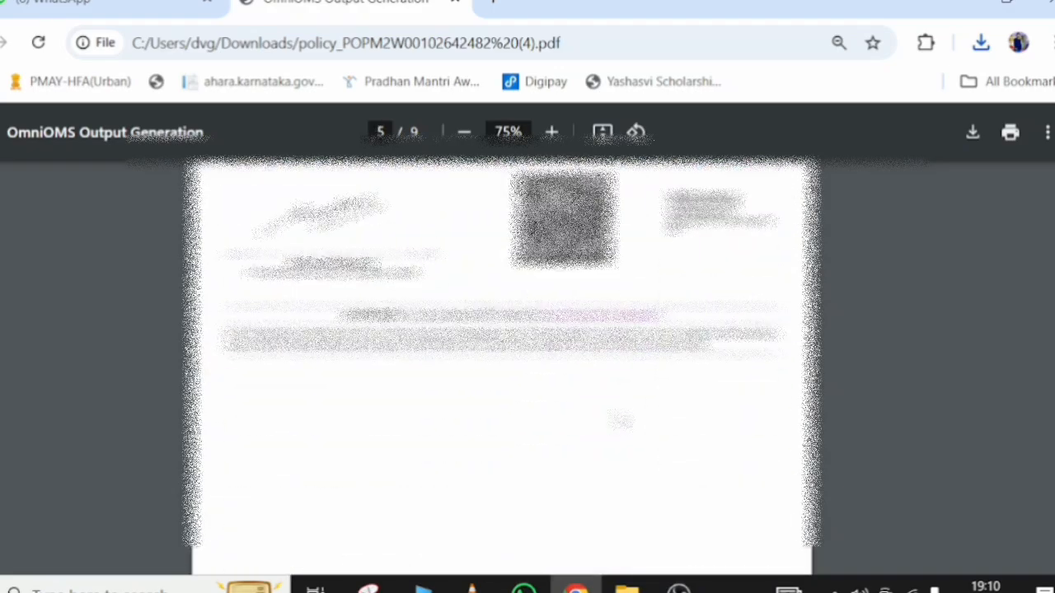
pyautogui.scroll(-10, 620, 421)
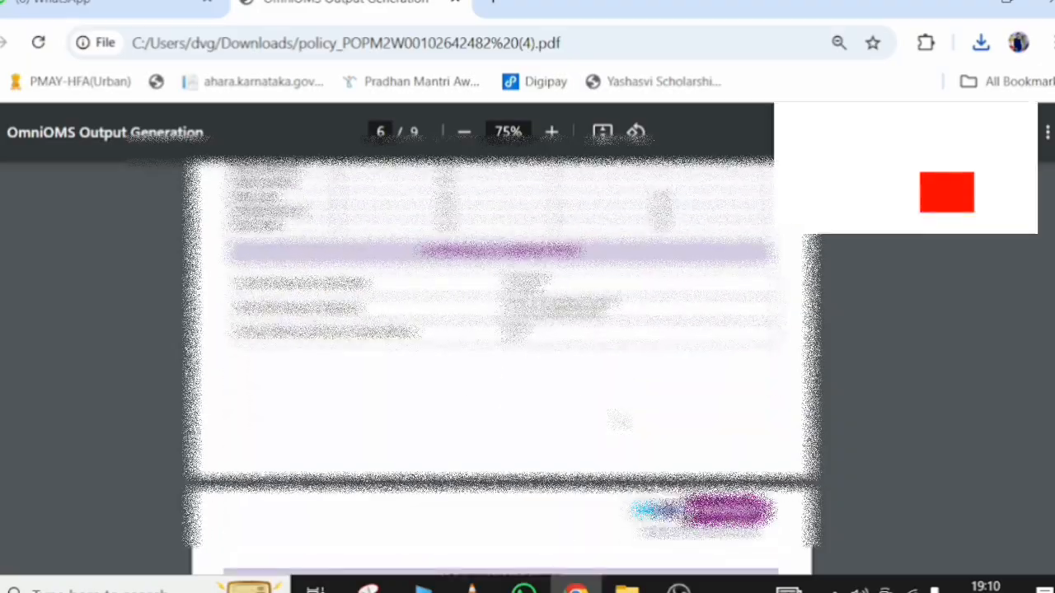
pyautogui.scroll(-10, 620, 420)
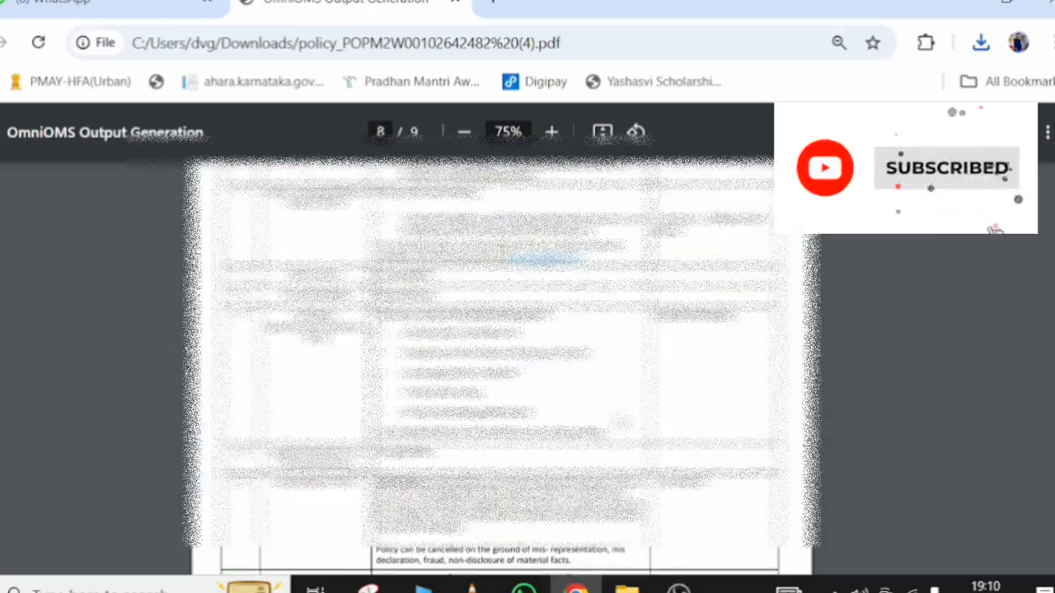
pyautogui.scroll(-5, 502, 362)
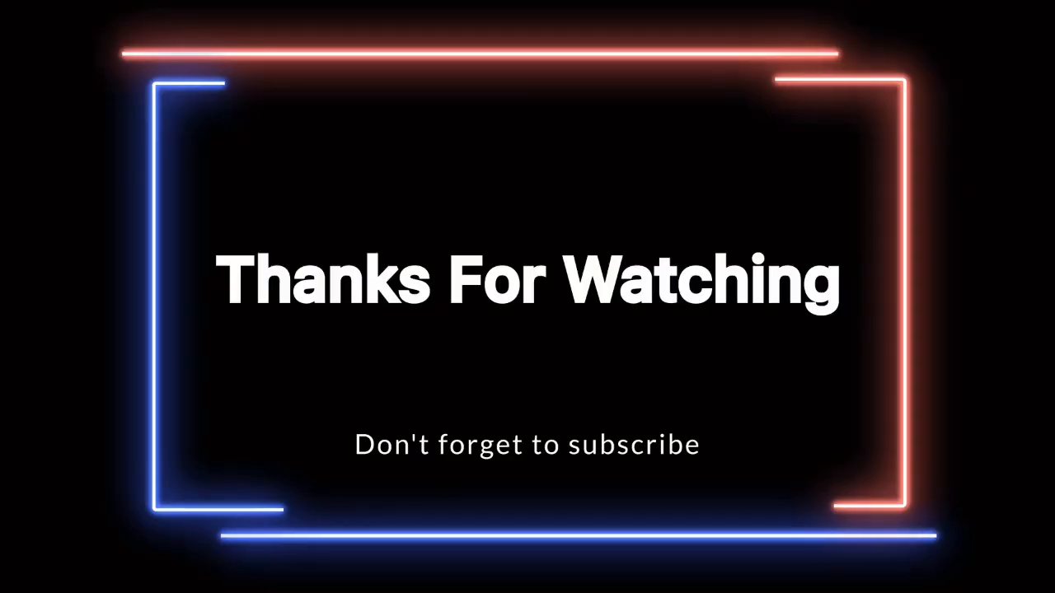